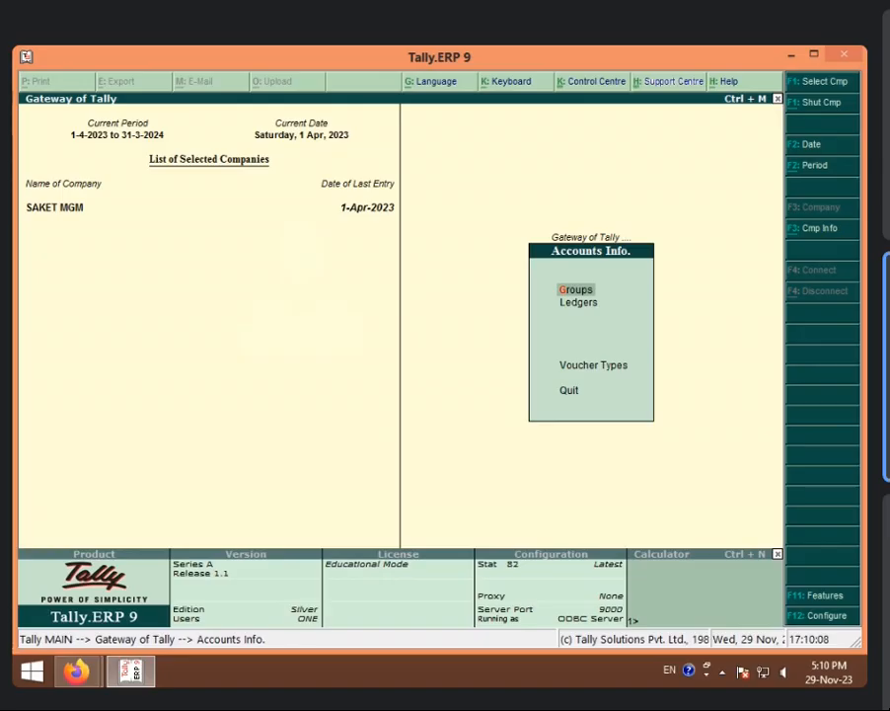
Start a payment voucher dated 1-Apr-2023 and debit LOSS BY FIRE A/C with 2,000
key(Escape)
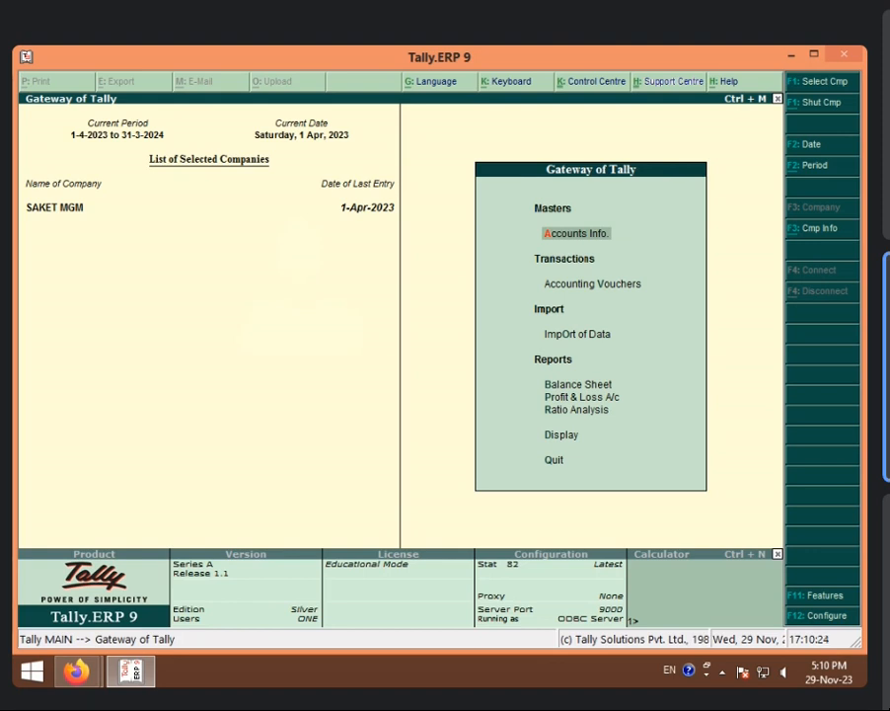
key(v)
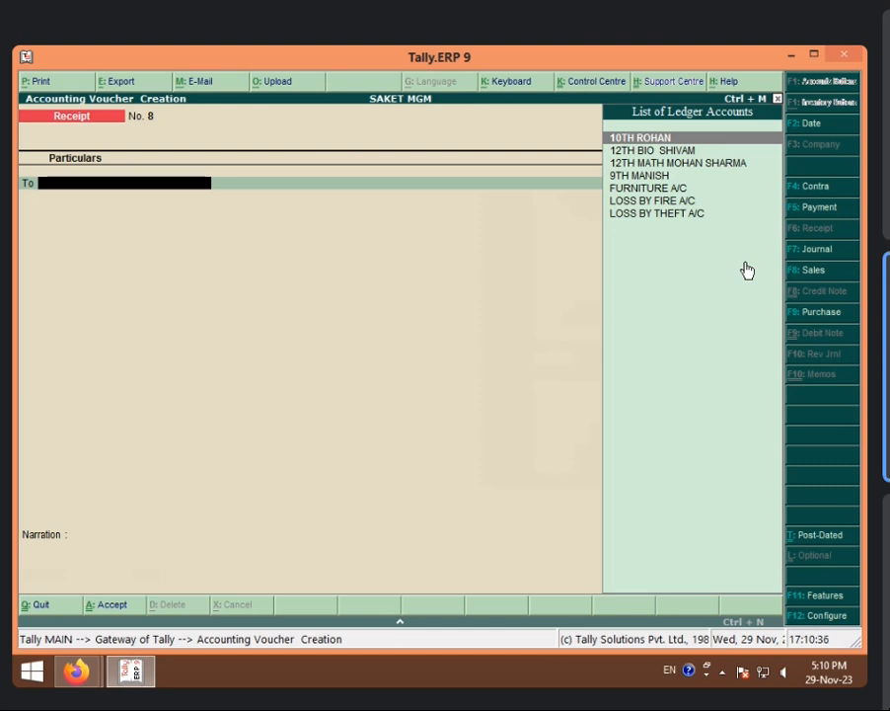
click(845, 213)
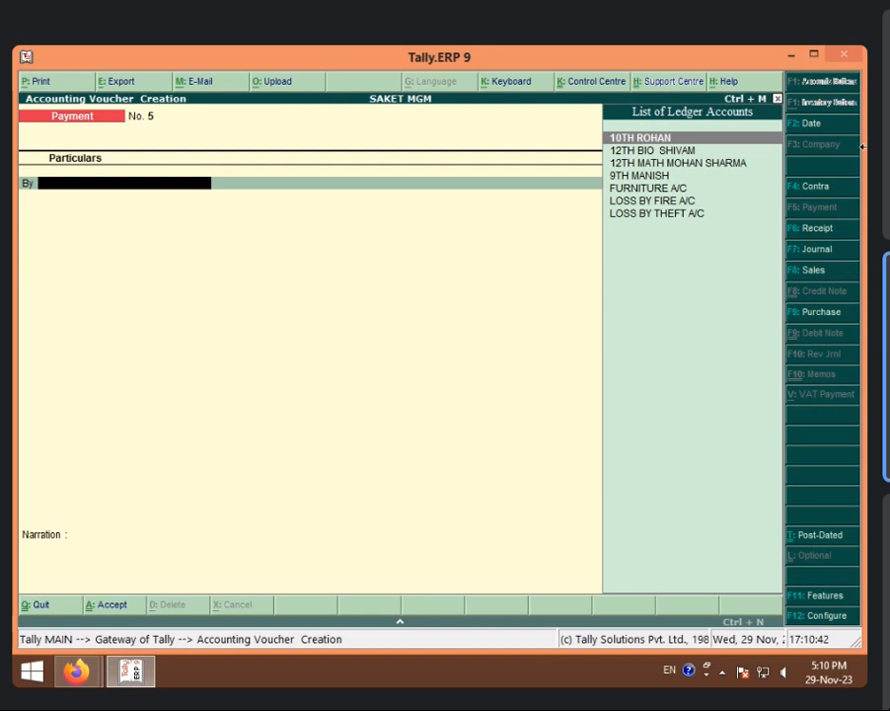
key(Down)
key(Down)
key(Down)
key(Down)
key(Down)
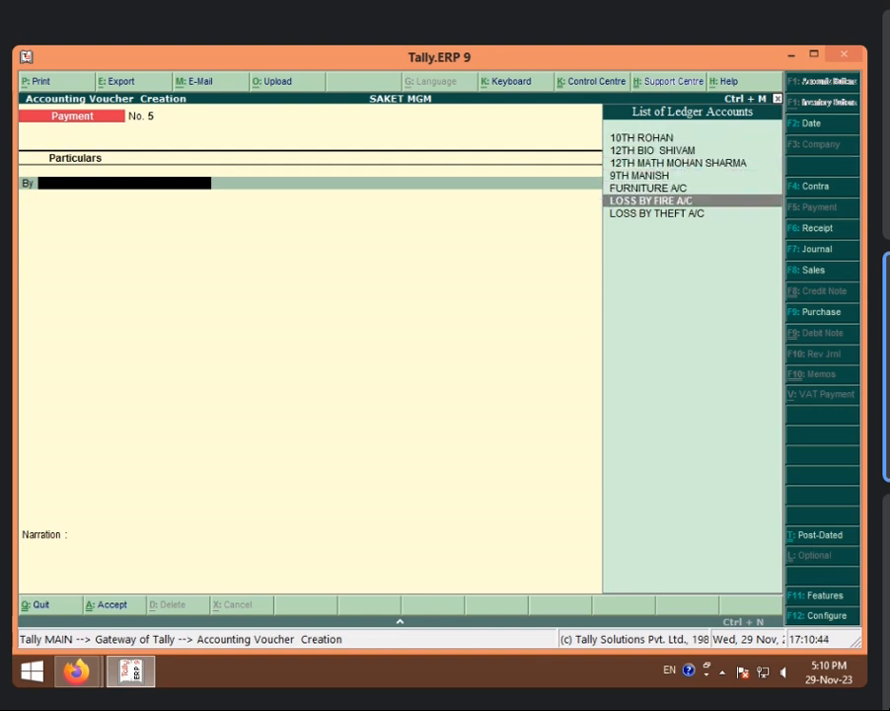
key(Return)
text(2000)
key(Return)
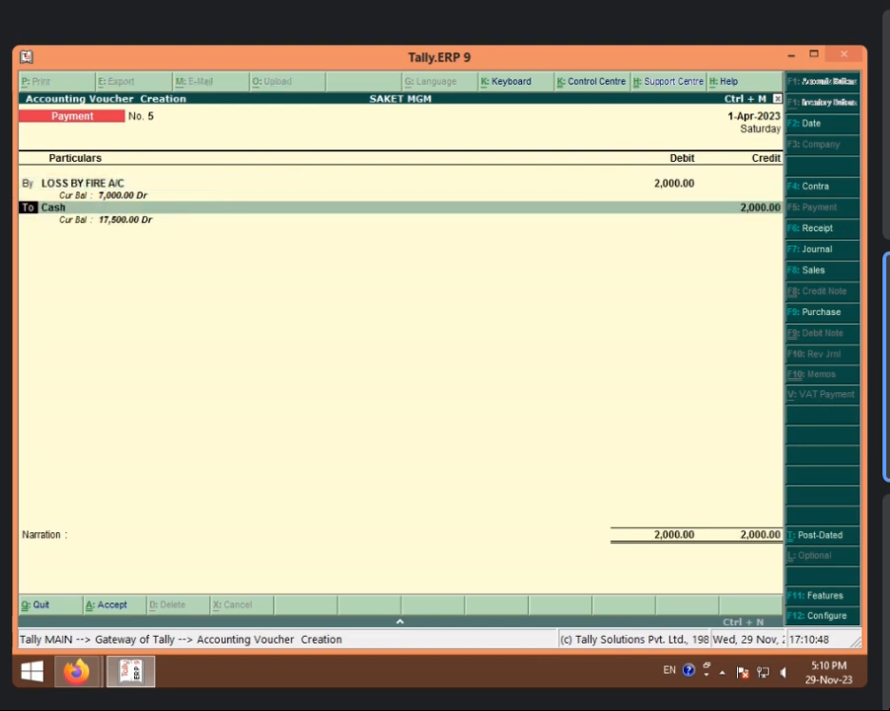
Credit Cash with 2,000 in the fire-loss payment, leave the narration blank and save the voucher
key(Return)
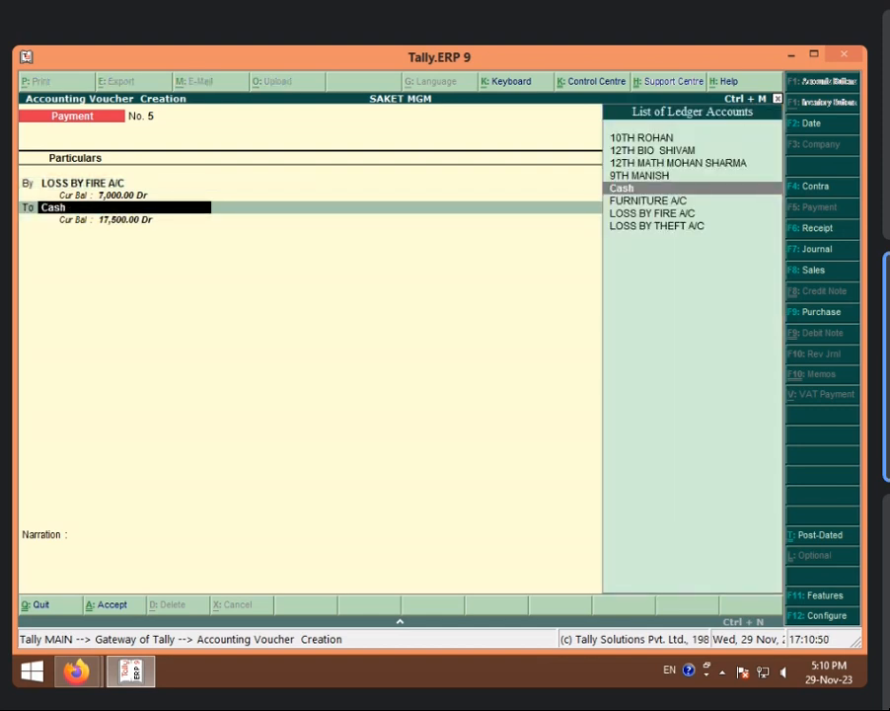
key(Return)
key(Return)
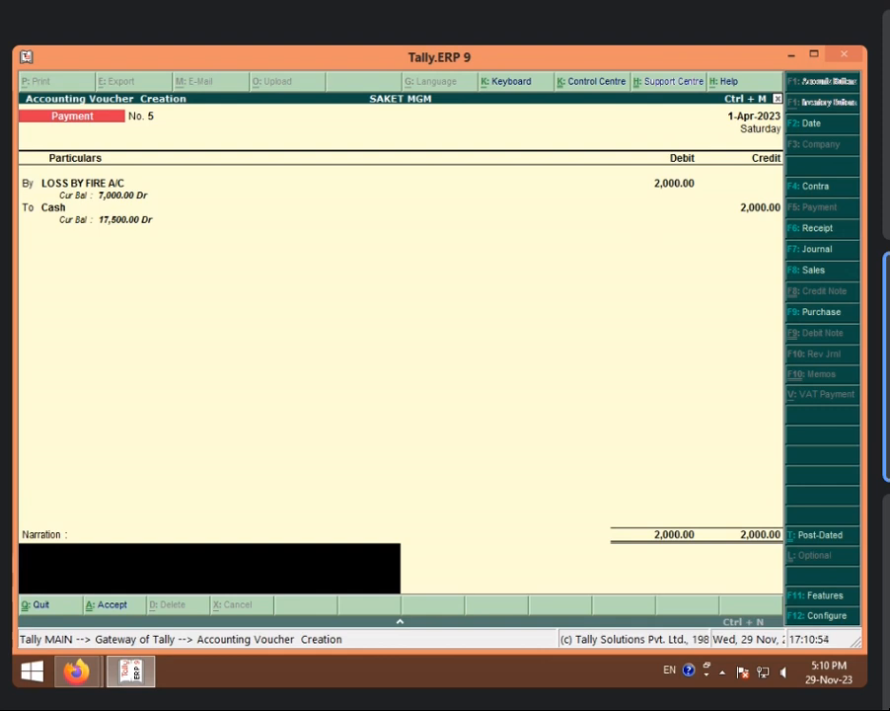
key(Return)
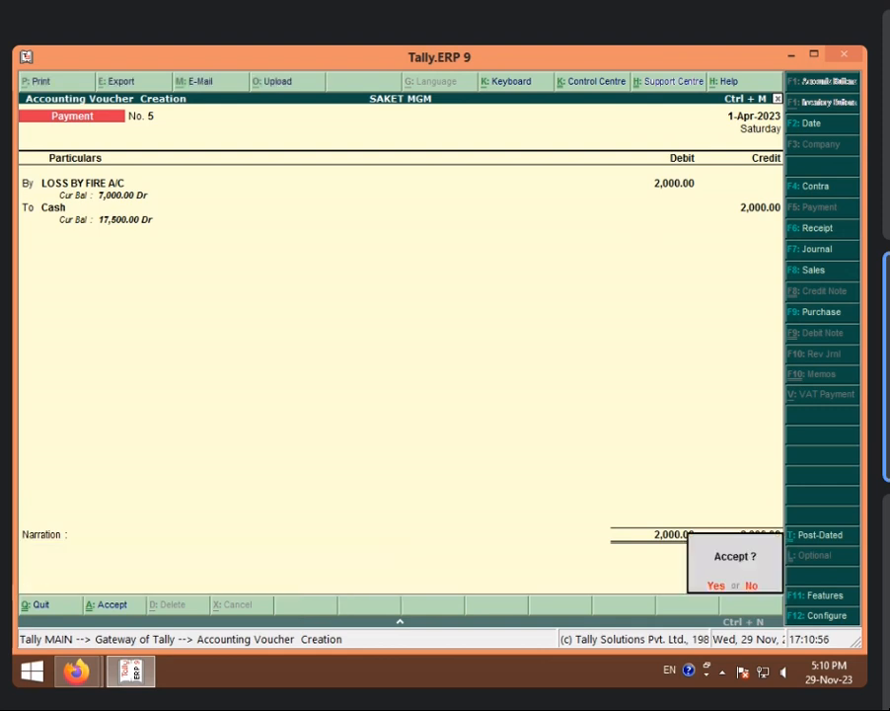
key(Return)
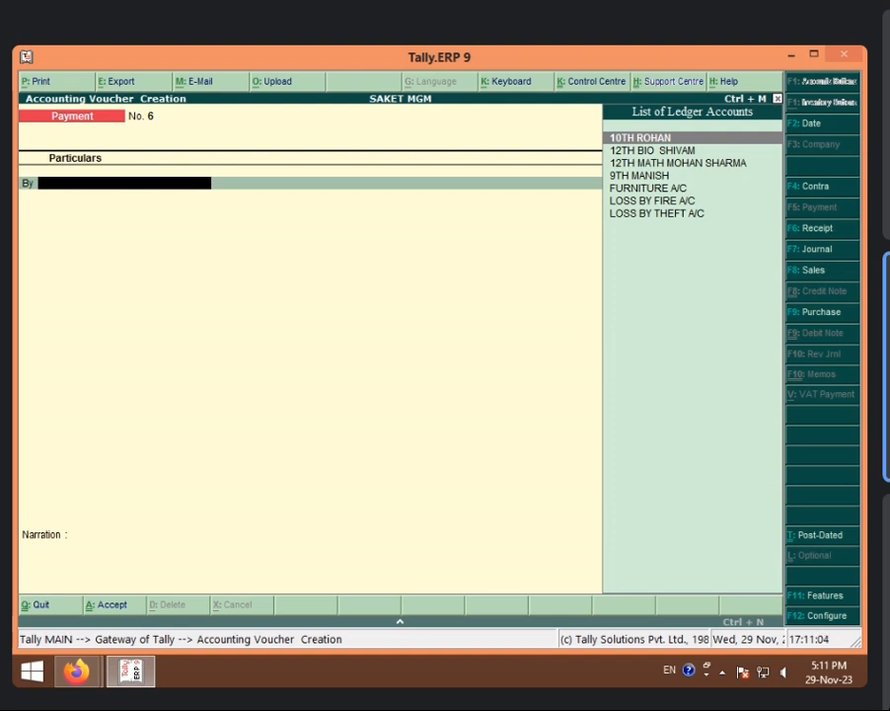
Keep the date 1-Apr-2023 for the new payment voucher and debit LOSS BY THEFT A/C with 30,000
key(F2)
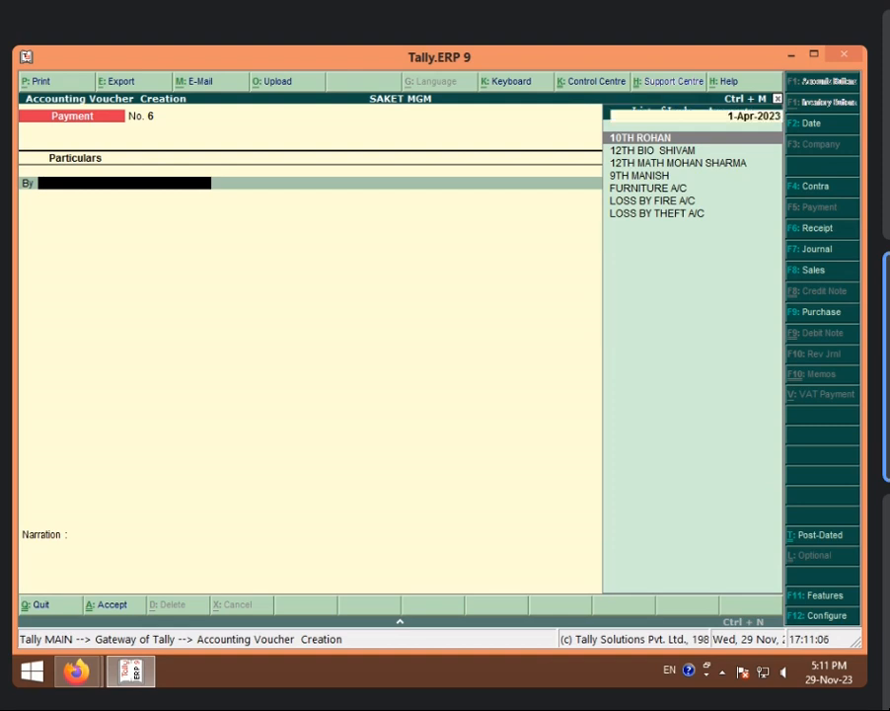
key(Return)
key(Down)
key(Down)
key(Down)
key(Down)
key(Down)
key(Down)
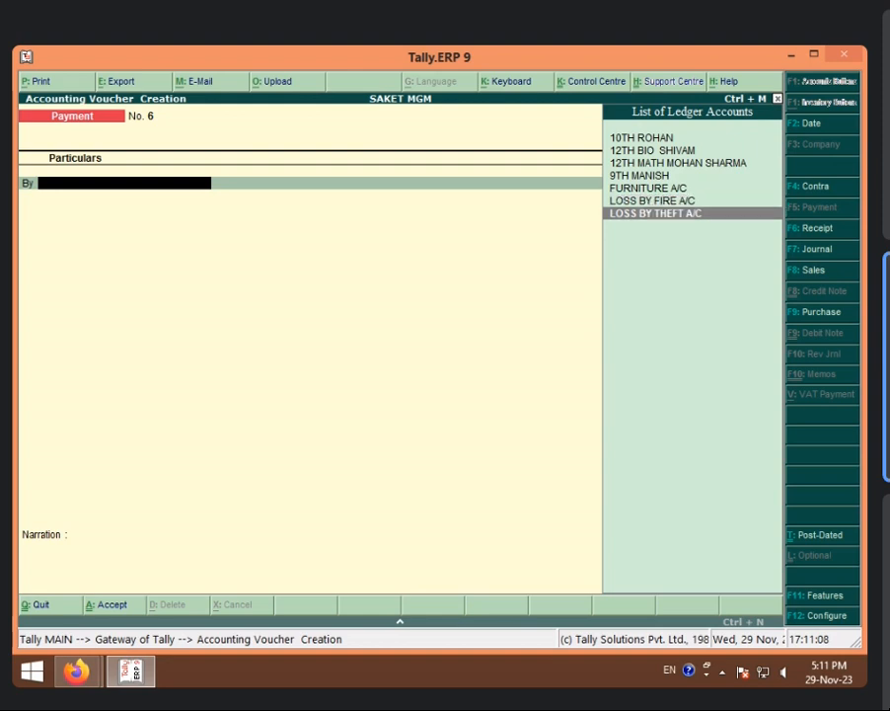
key(Return)
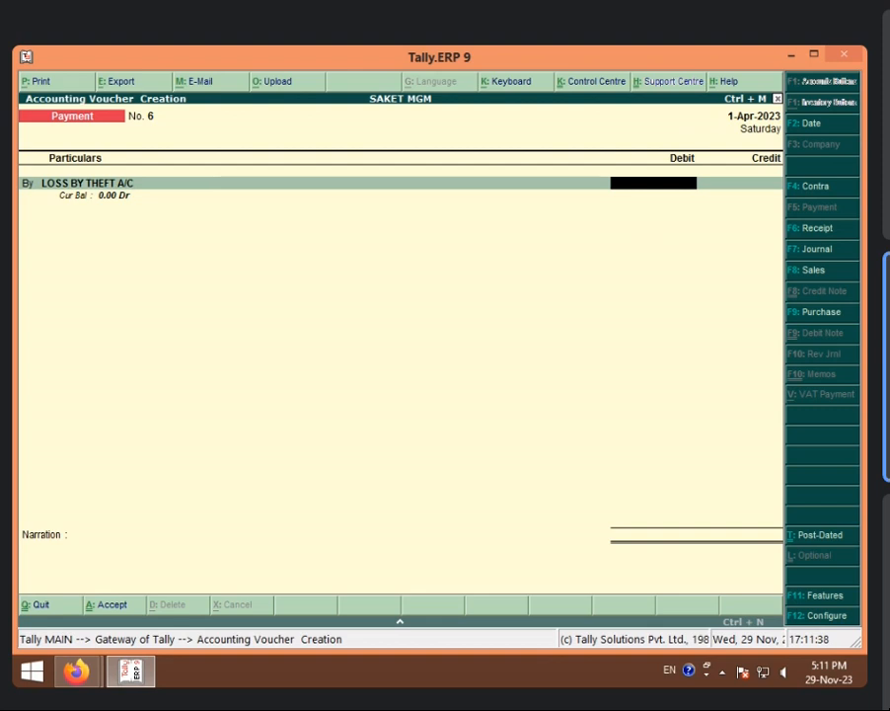
text(30000)
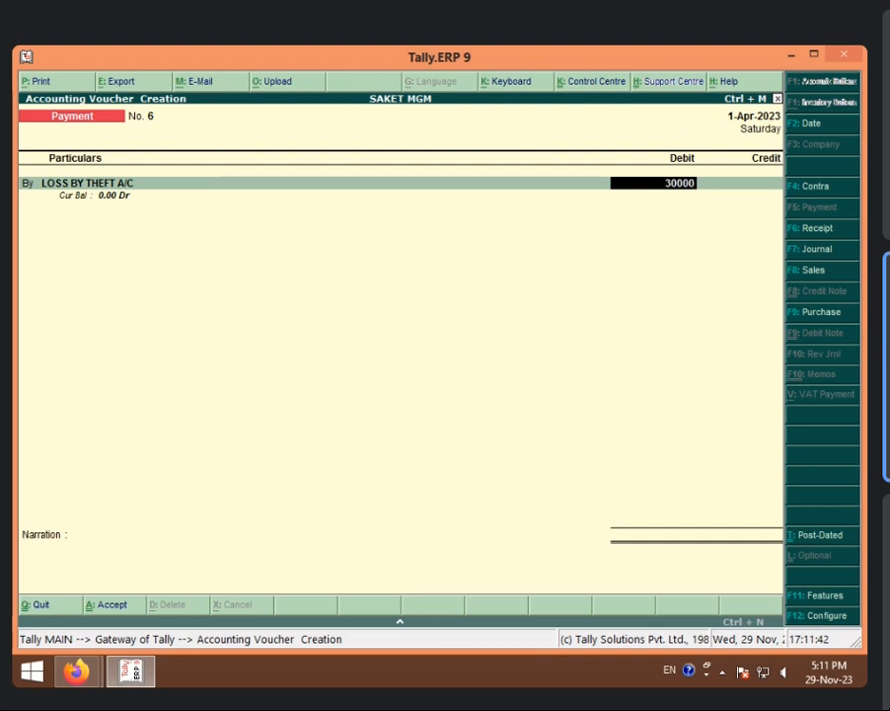
key(Return)
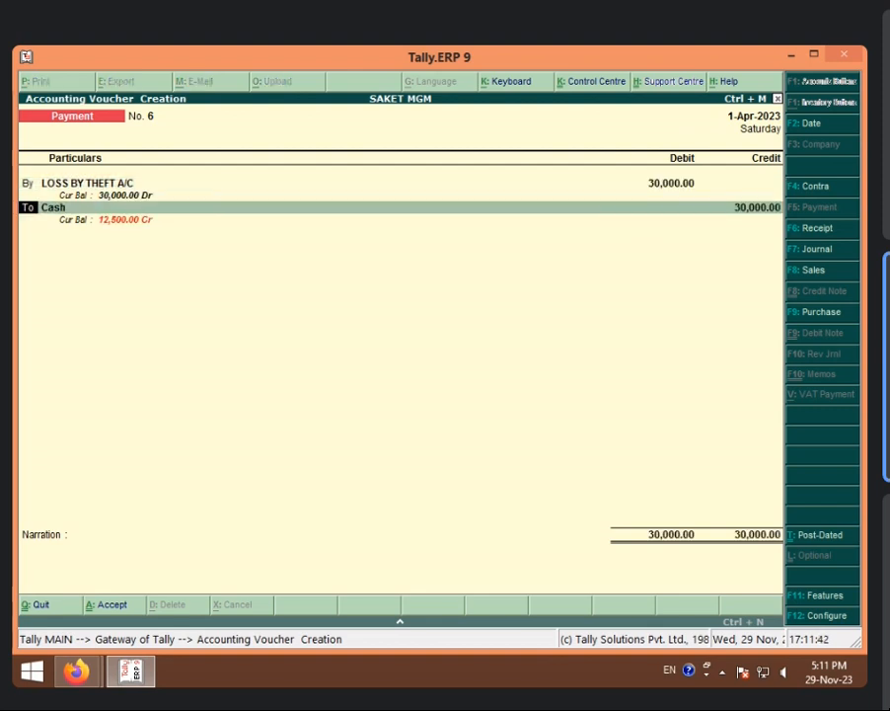
Credit Cash with 30,000 in the theft-loss payment, leave the narration blank and save the voucher
key(Return)
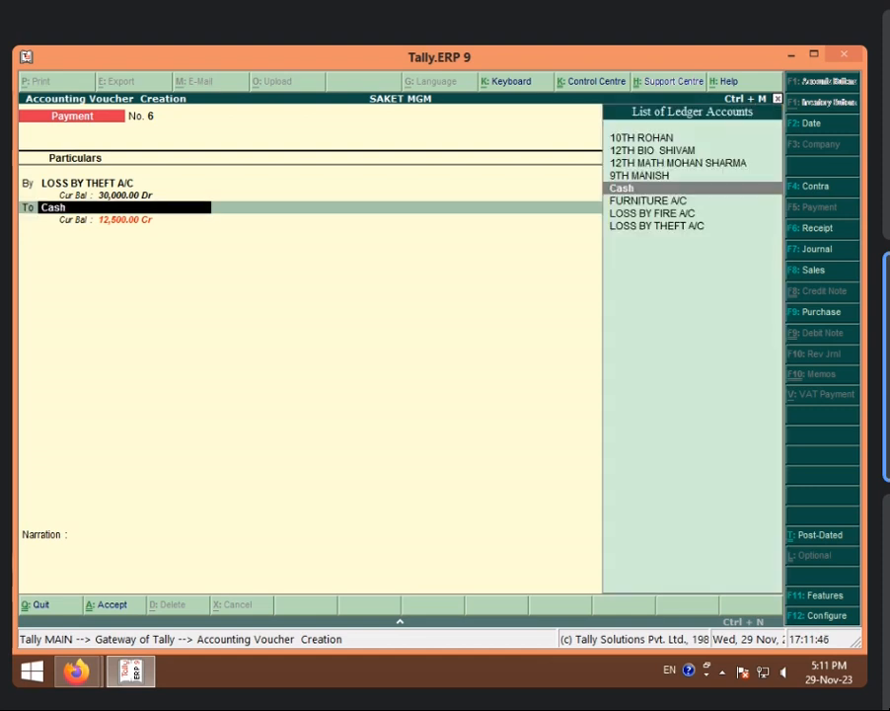
key(Return)
key(Return)
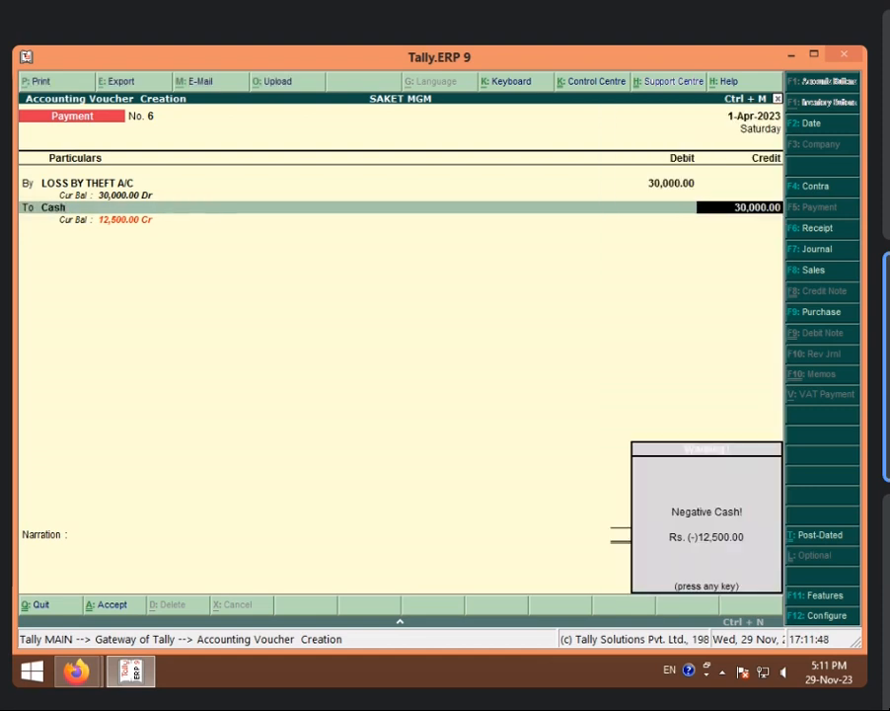
key(Return)
key(Return)
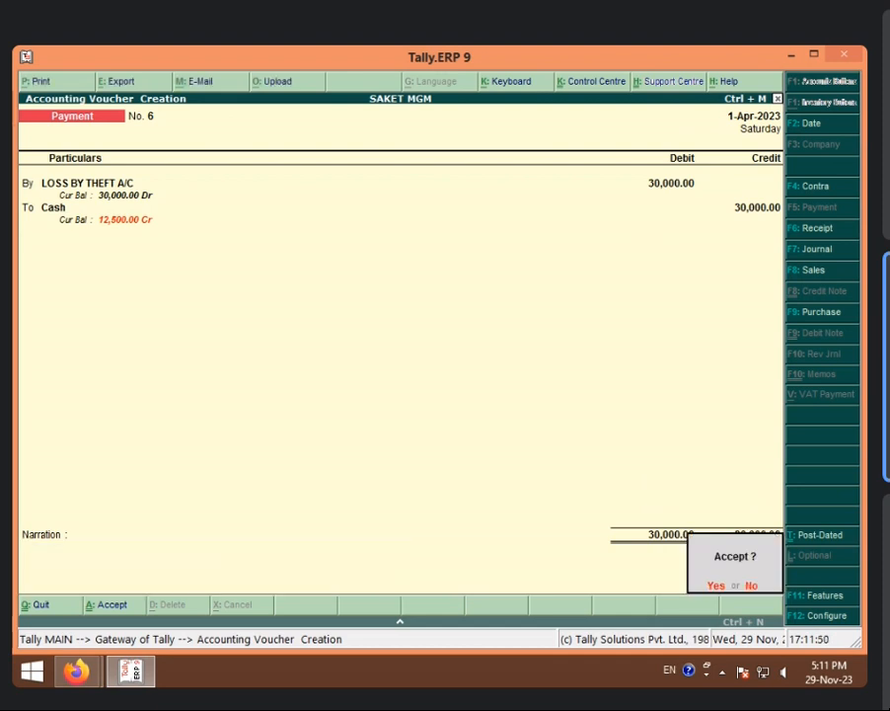
key(Return)
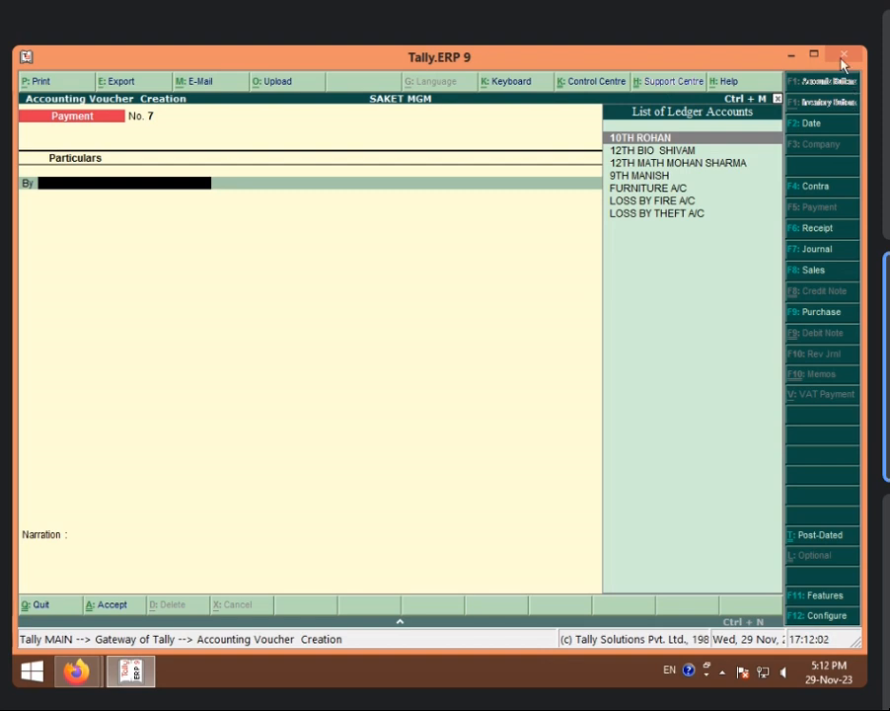
Start a receipt voucher and credit LOSS BY THEFT A/C with 20,000
click(819, 229)
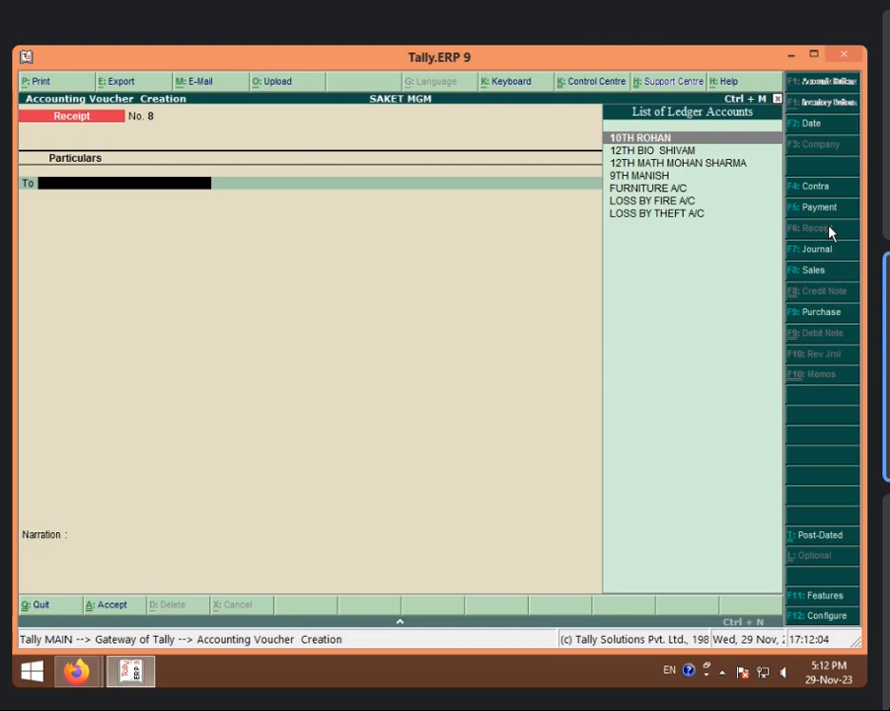
key(Down)
key(Down)
key(Down)
key(Down)
key(Down)
key(Down)
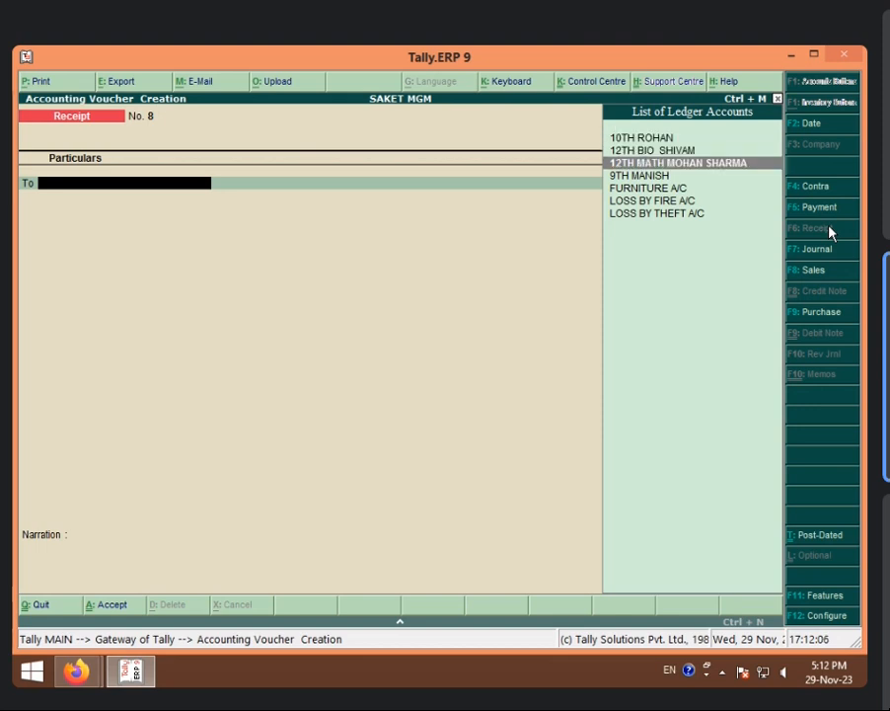
key(Return)
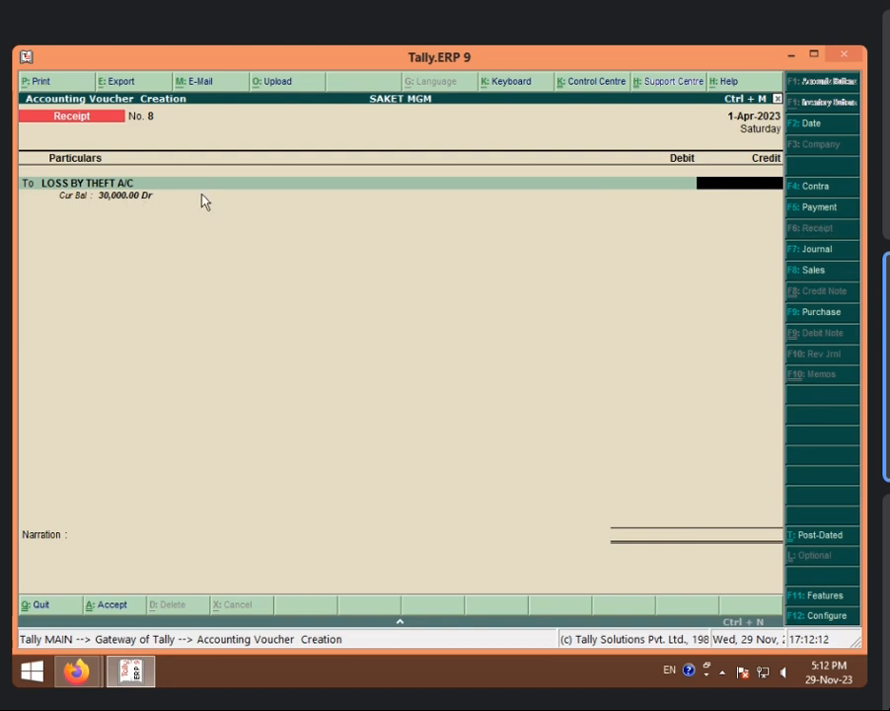
text(20000)
key(Return)
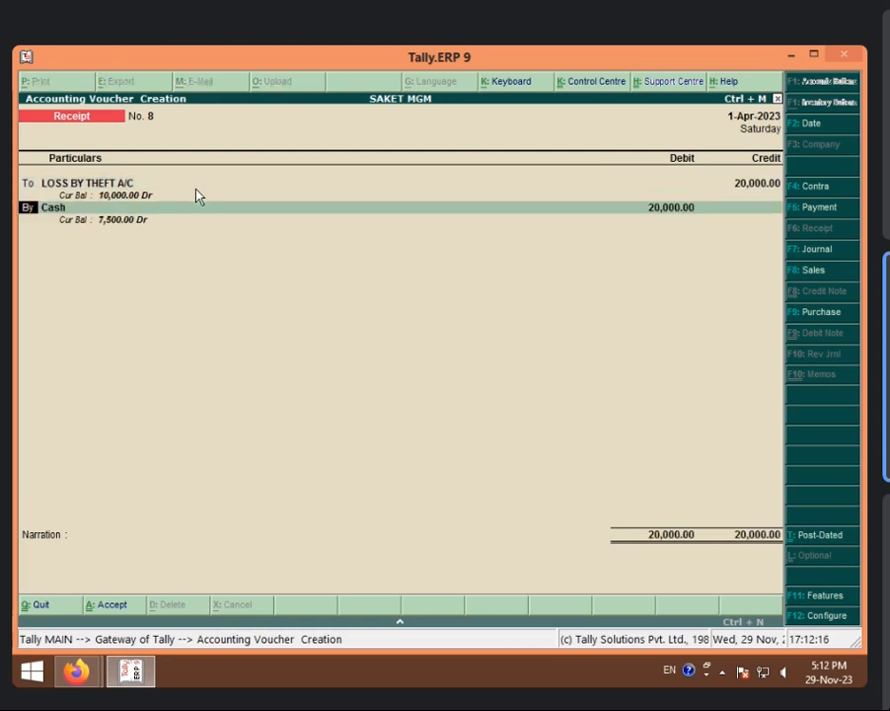
Debit Cash with 20,000 in the receipt, leave the narration blank and save the voucher
key(Return)
key(Return)
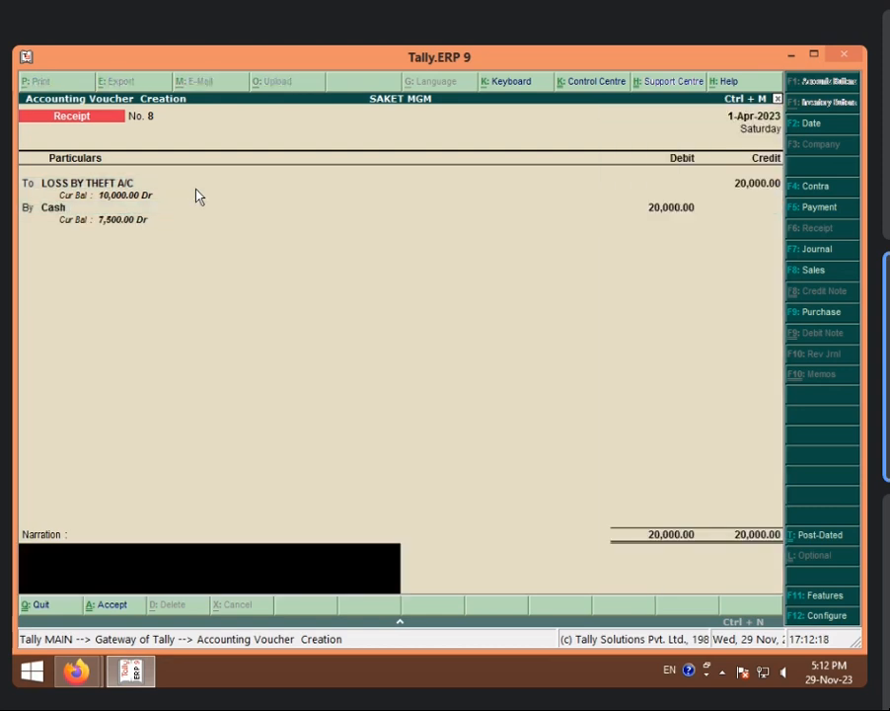
key(Return)
key(Return)
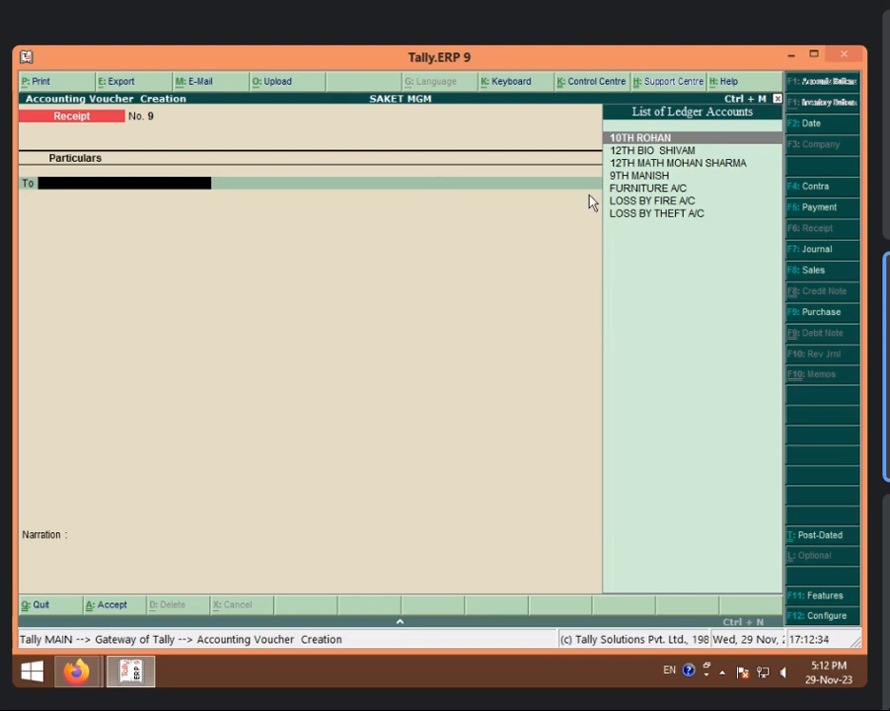
Start a journal voucher and debit Profit & Loss A/c with 10,000
click(829, 257)
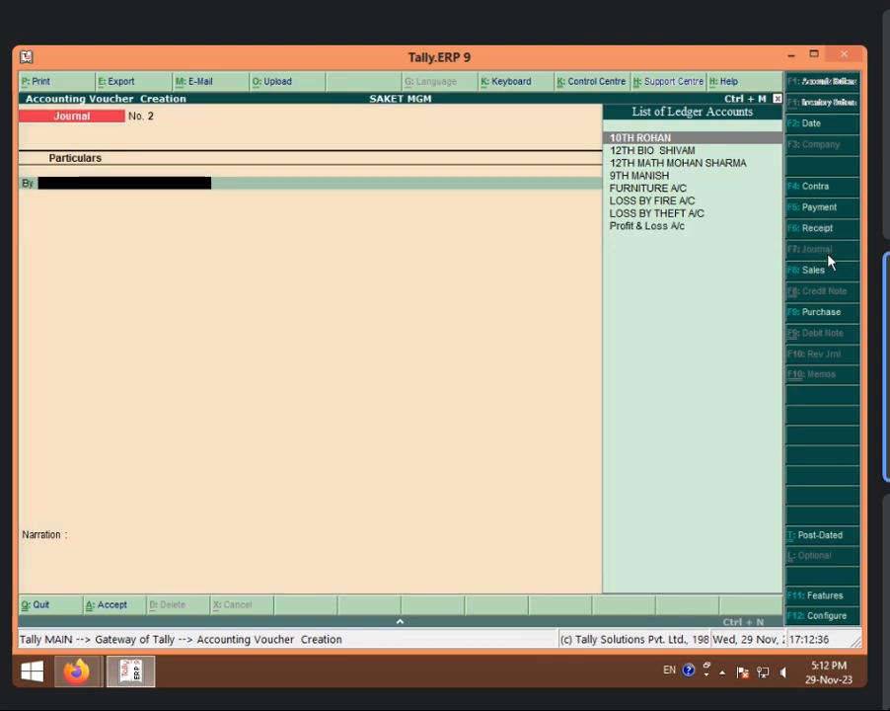
key(Down)
key(Down)
key(Down)
key(Down)
key(Down)
key(Down)
key(Down)
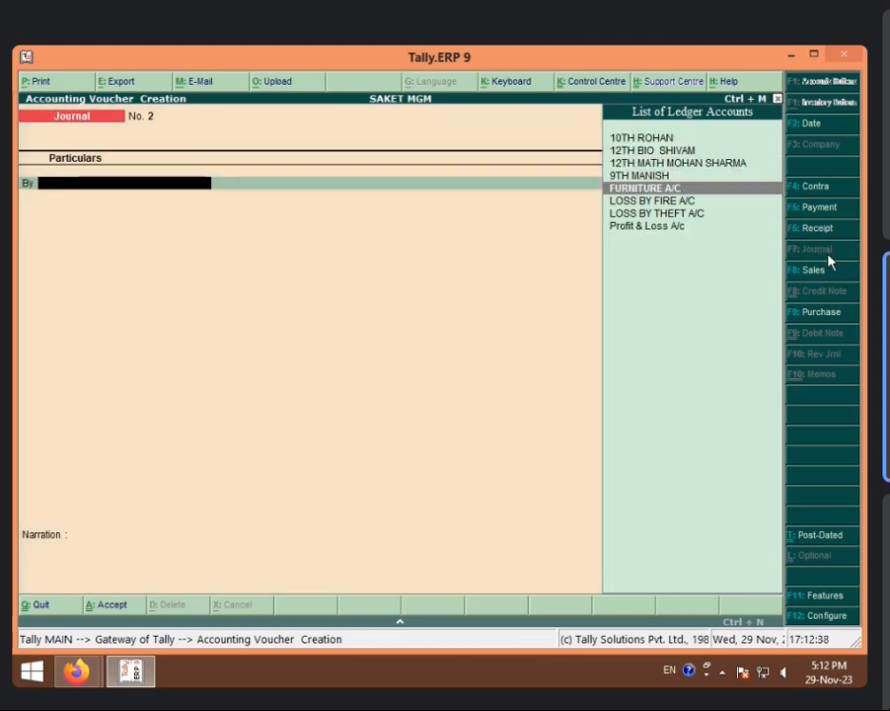
key(Return)
text(10,0)
text(0000)
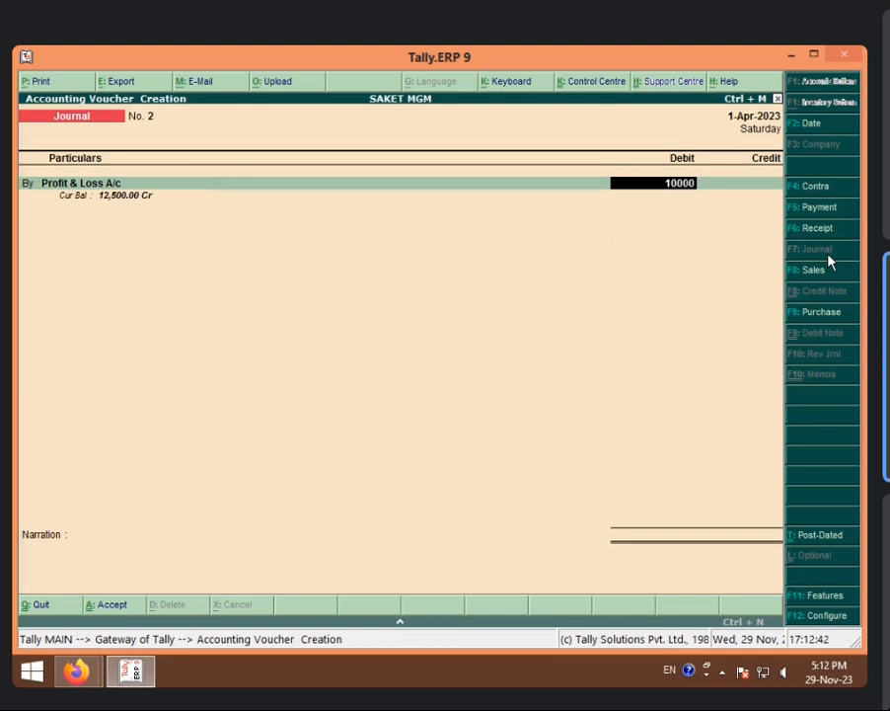
key(Return)
Credit LOSS BY THEFT A/C with 10,000 in the journal, leave the narration blank and save the voucher
key(Return)
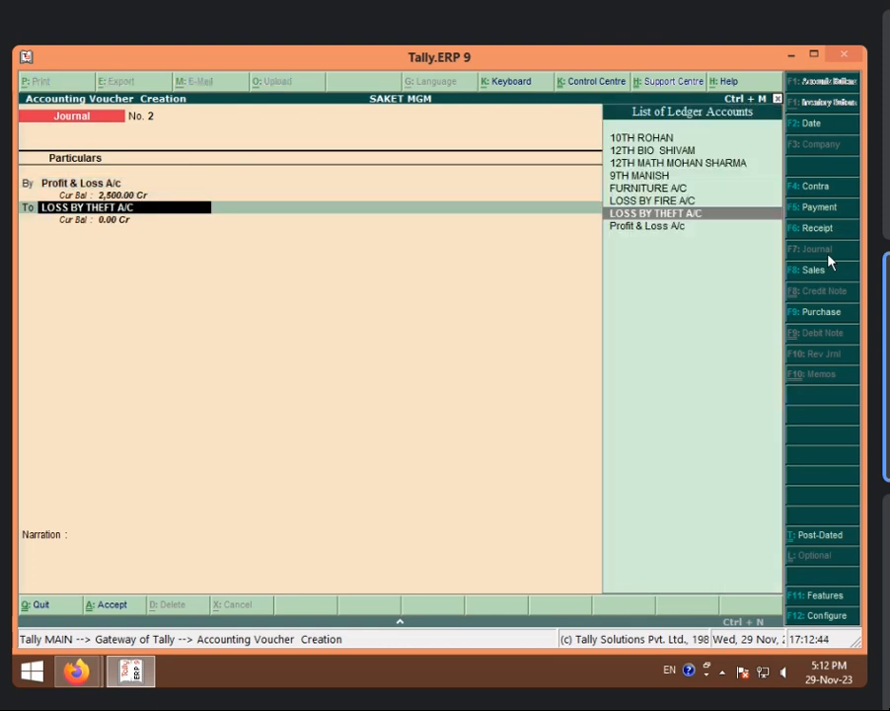
key(Return)
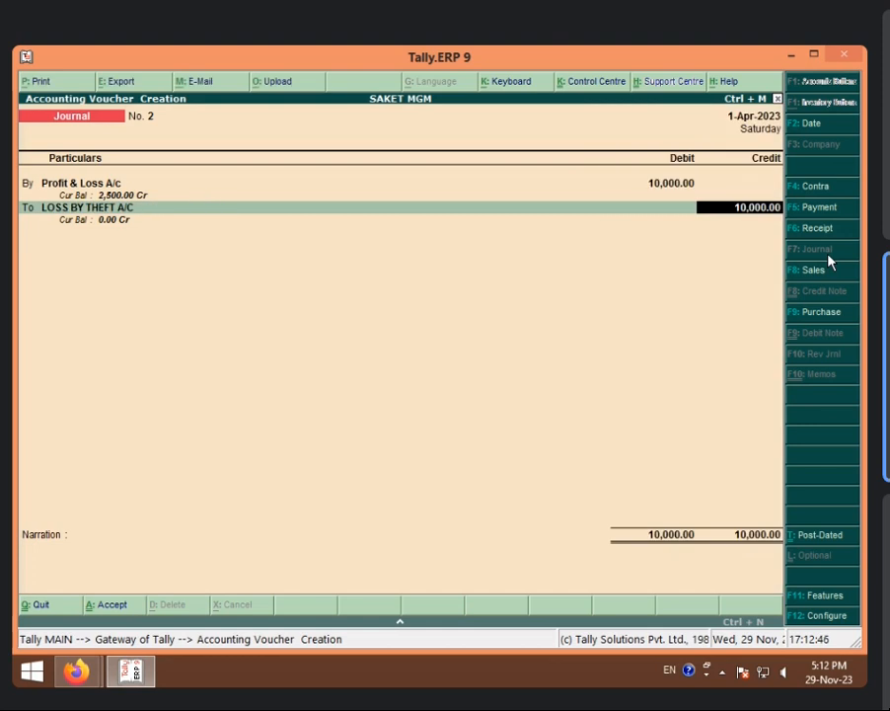
key(Return)
key(Return)
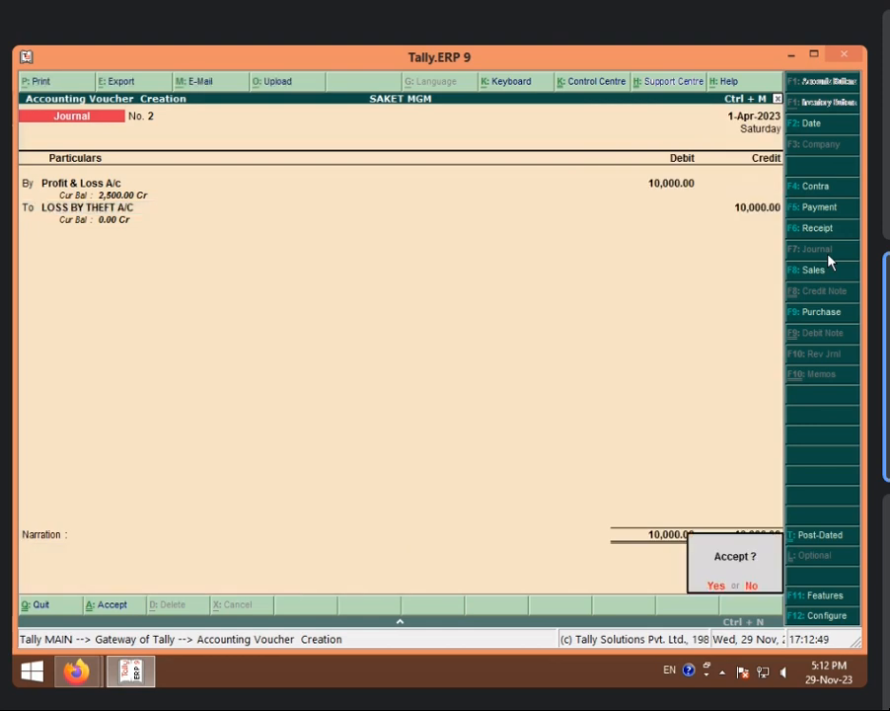
key(Return)
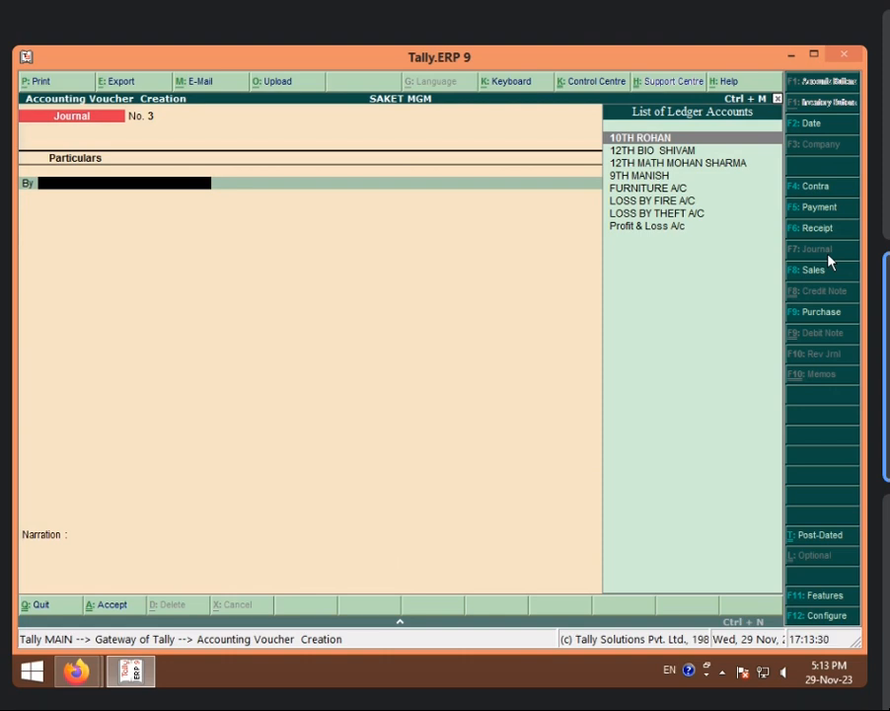
Leave the blank journal voucher and bring up the ledger selection in the account books
key(Escape)
key(y)
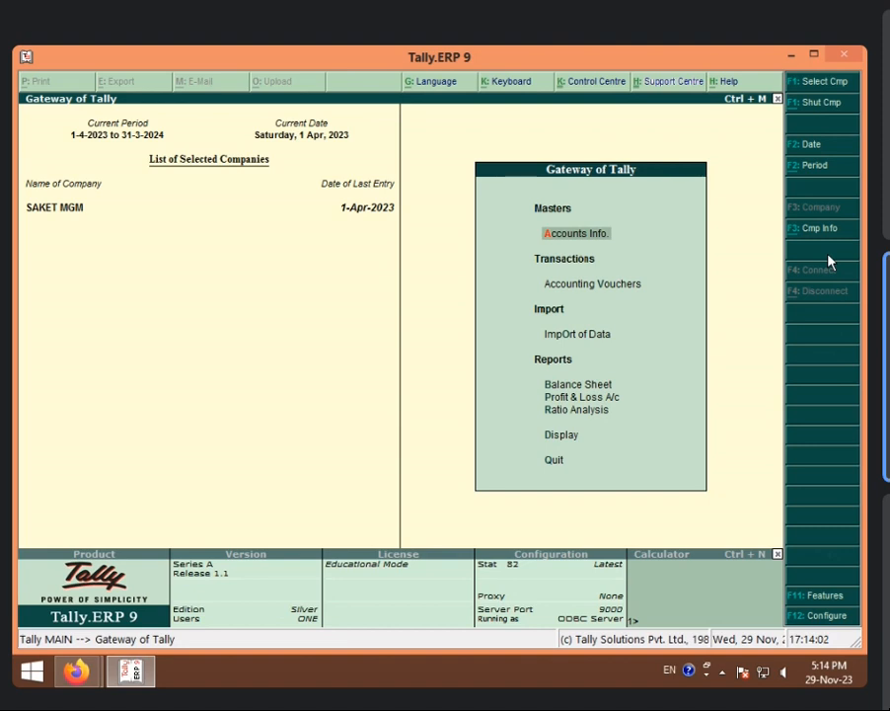
key(d)
key(Down)
key(Down)
key(Down)
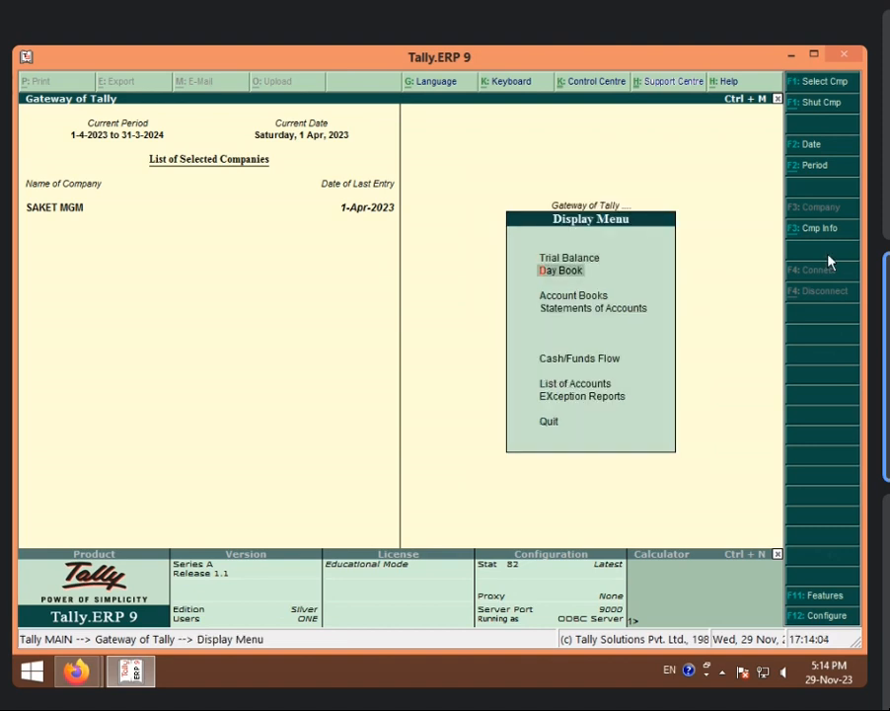
key(Up)
key(Return)
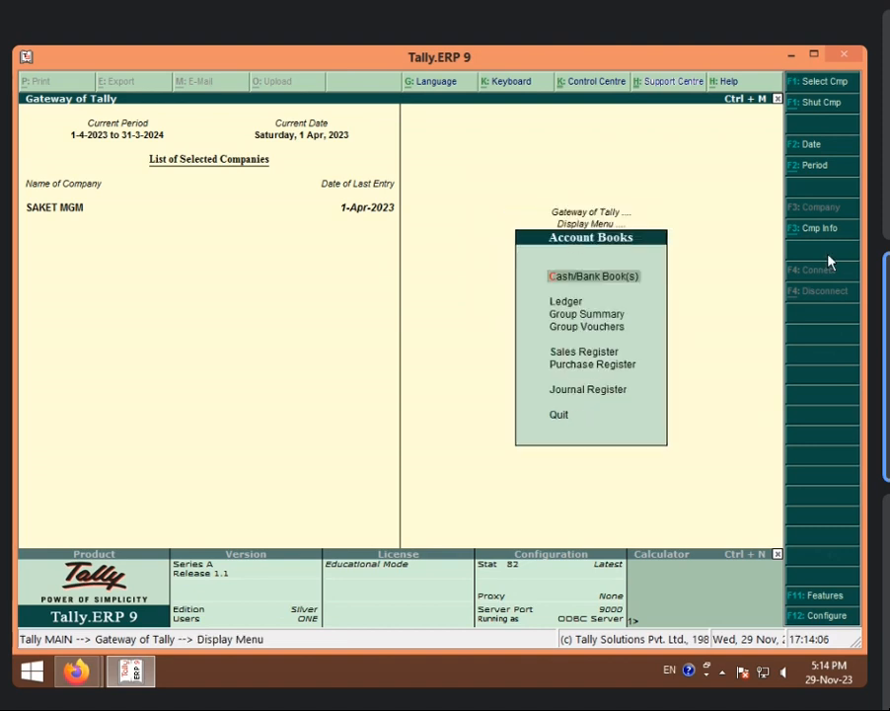
key(Down)
key(Return)
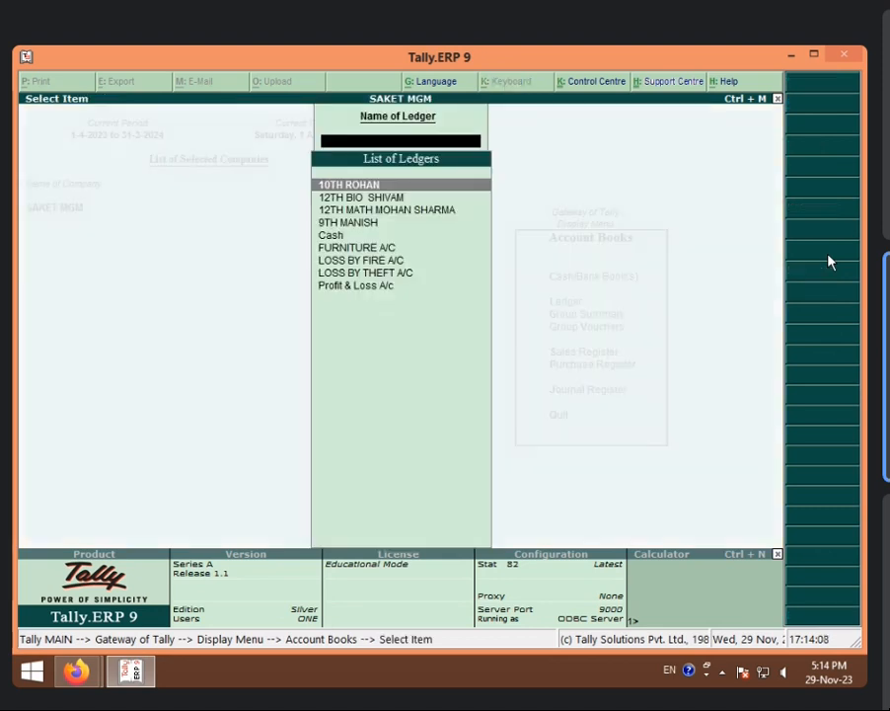
Display the FURNITURE A/C ledger and examine its cash payment voucher
key(Down)
key(Down)
key(Down)
key(Down)
key(Down)
key(Return)
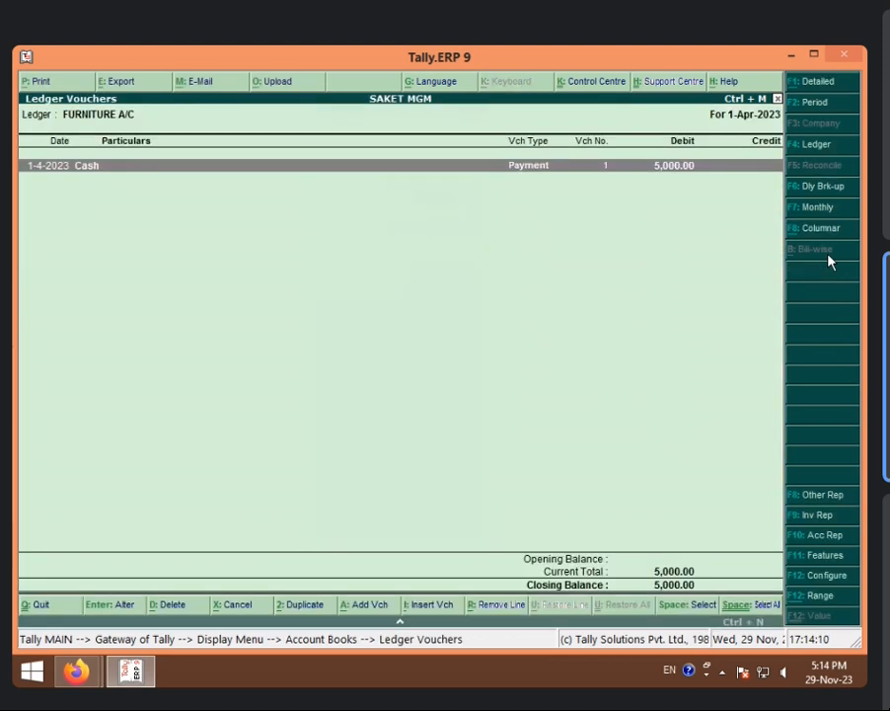
key(Return)
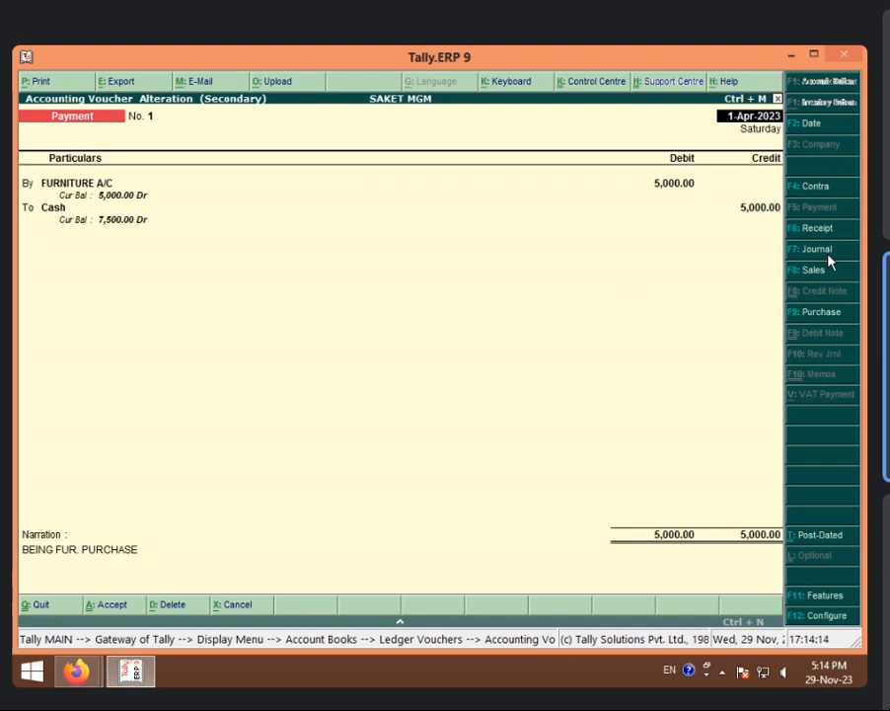
key(Escape)
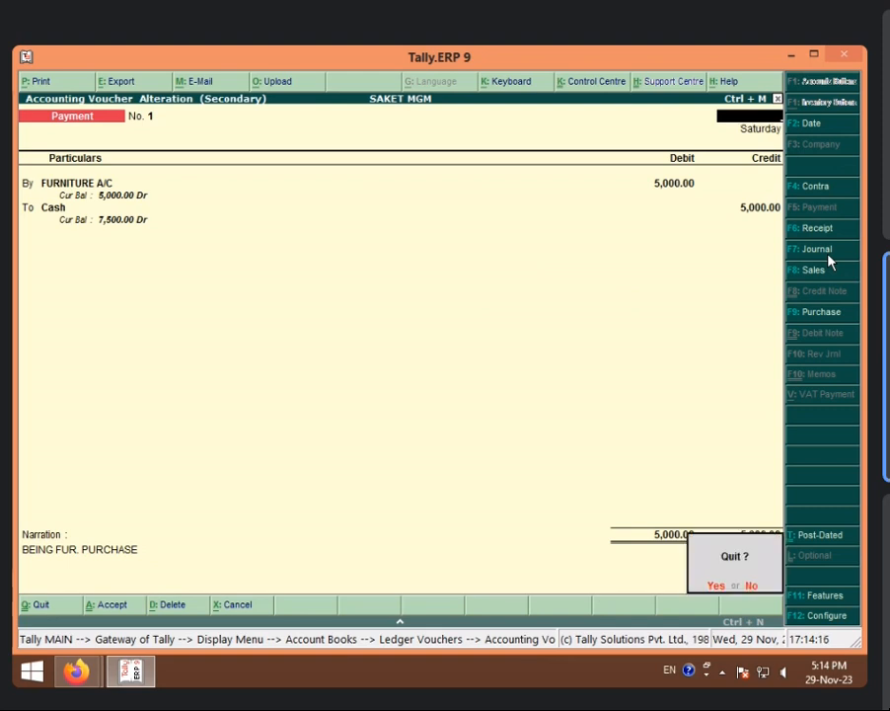
key(Return)
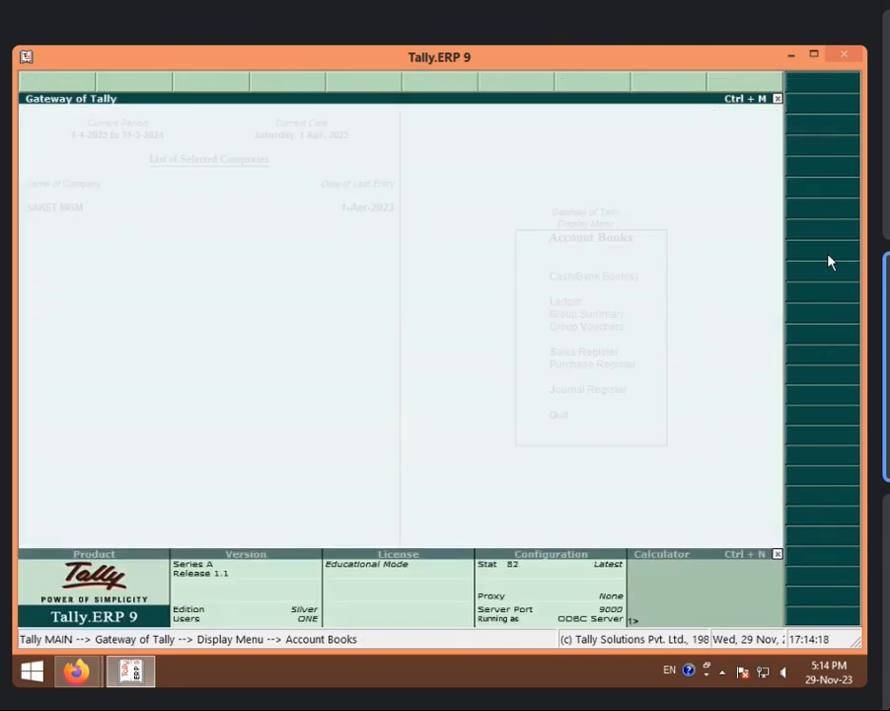
Leave the account books and return to the Gateway of Tally
key(Escape)
key(Escape)
key(Escape)
key(Escape)
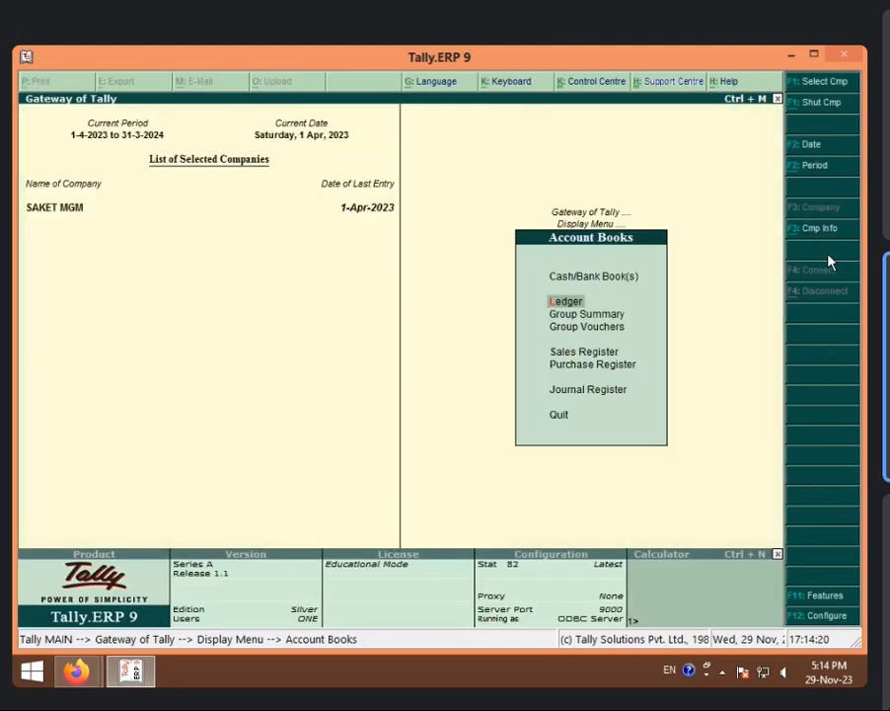
key(Escape)
key(n)
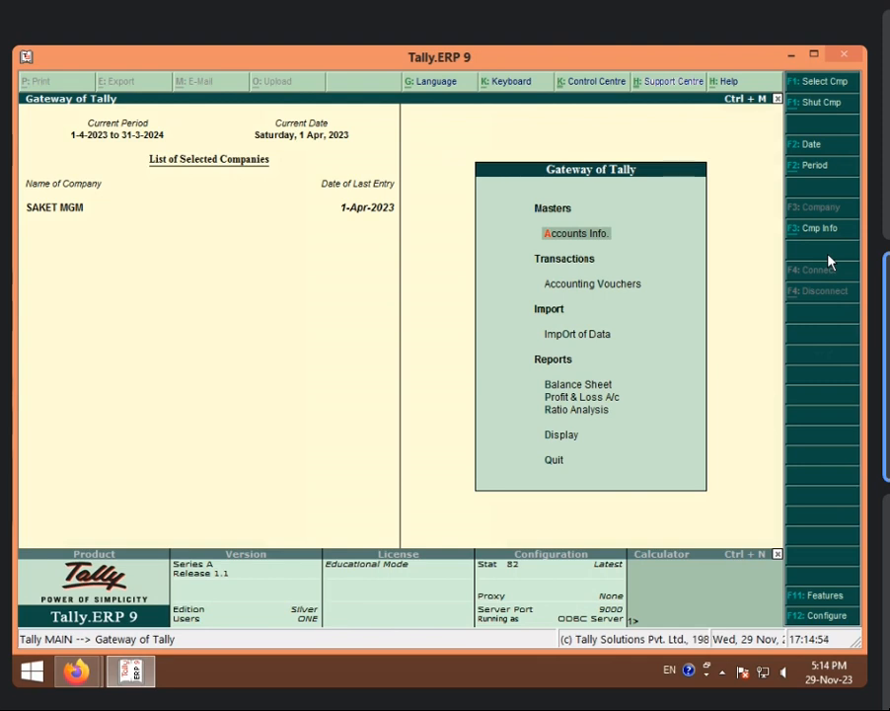
Start a journal voucher and debit LOSS BY FIRE A/C with 3,000
key(v)
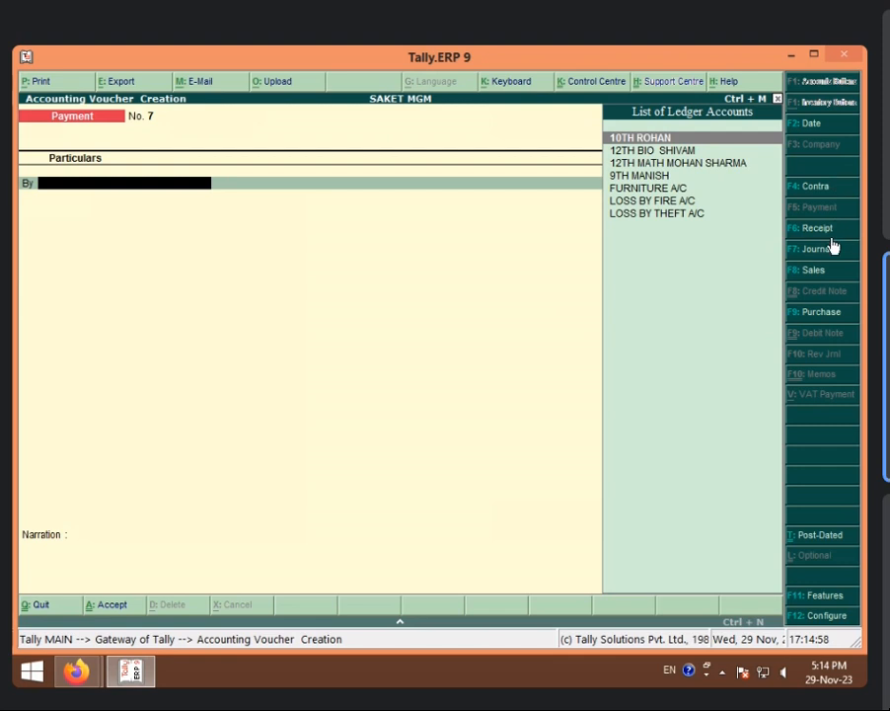
click(832, 254)
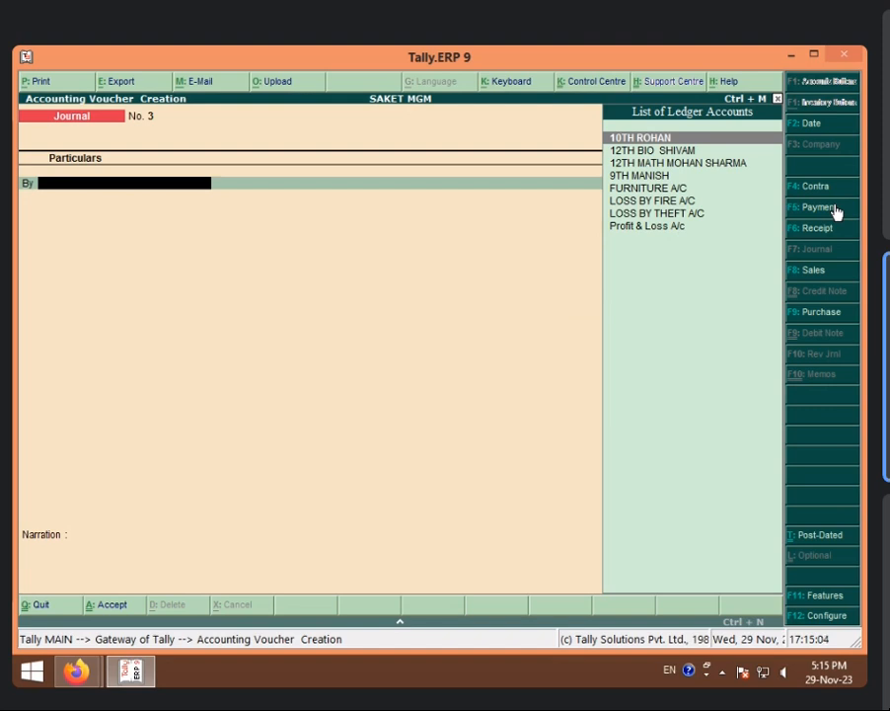
key(Down)
key(Down)
key(Down)
key(Down)
key(Down)
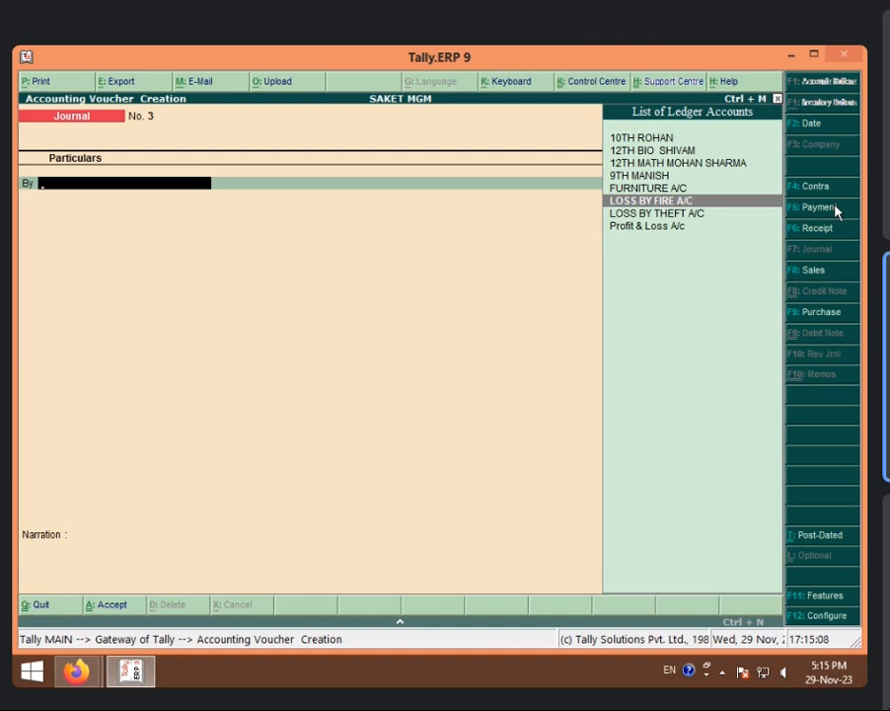
key(Return)
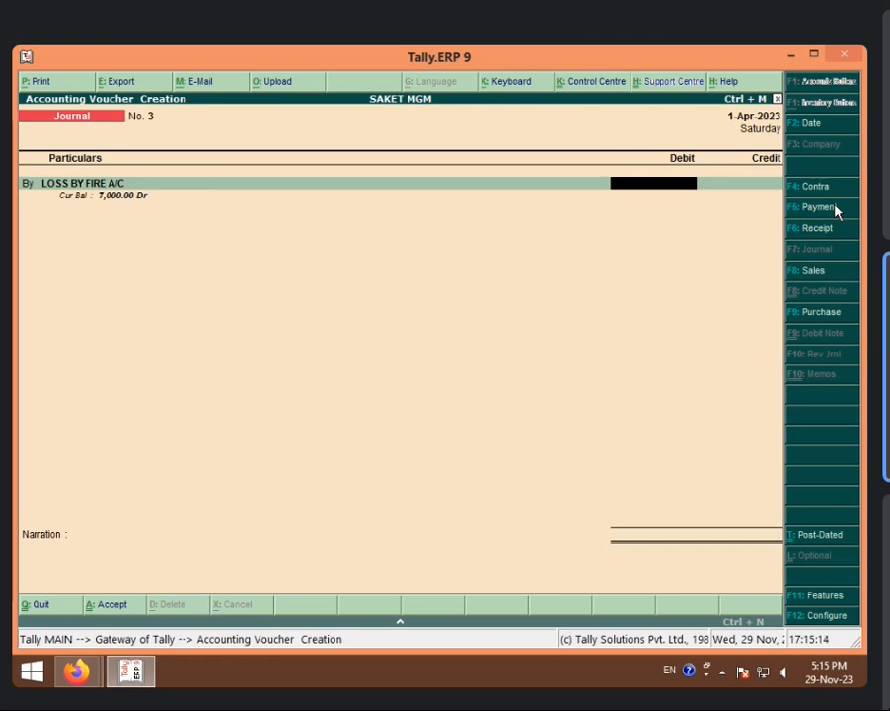
text(3000)
key(Return)
Credit FURNITURE A/C with 3,000 in the journal, leave the narration blank and save the voucher
text(F)
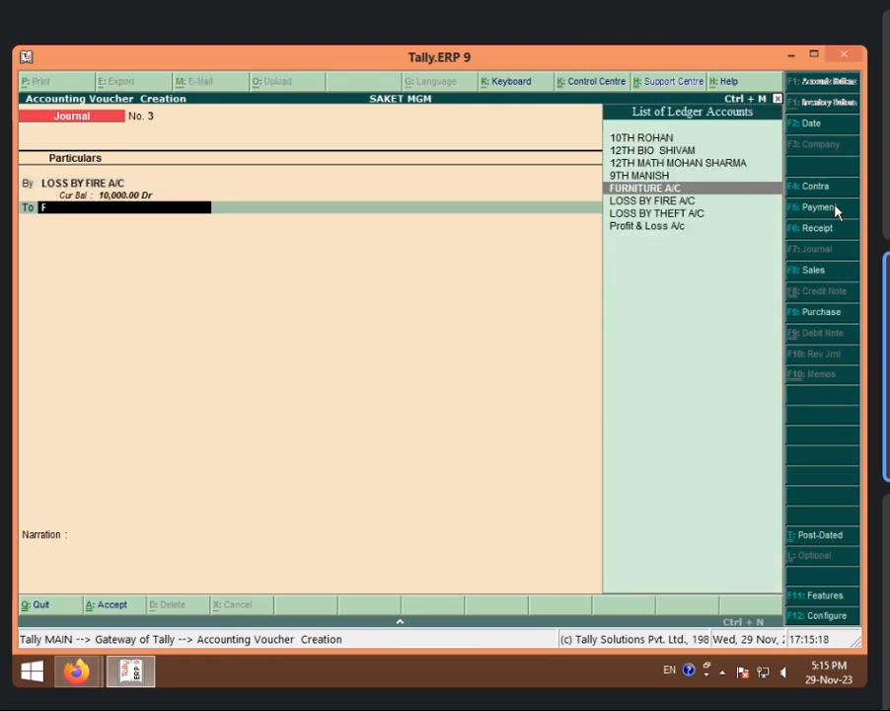
key(Return)
key(Return)
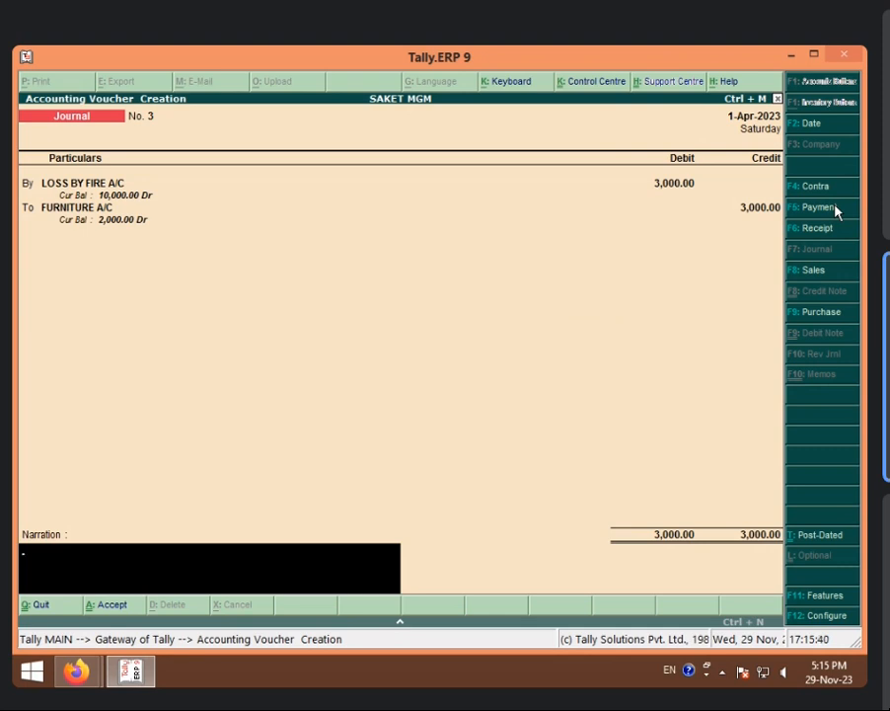
key(Return)
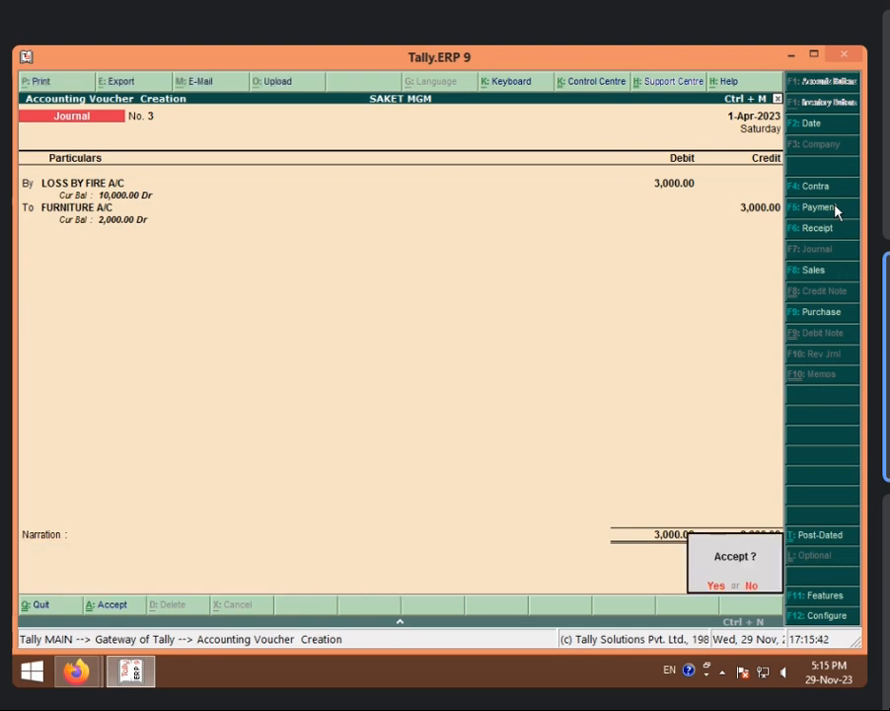
key(Return)
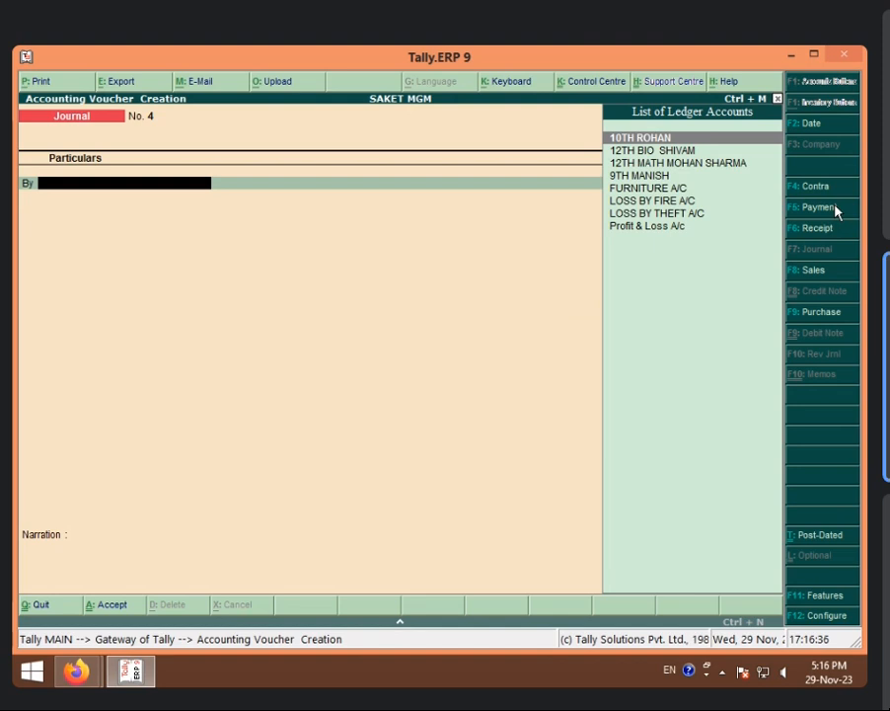
Debit LOSS BY THEFT A/C with 1,000 in the new journal voucher
key(Down)
key(Down)
key(Down)
key(Down)
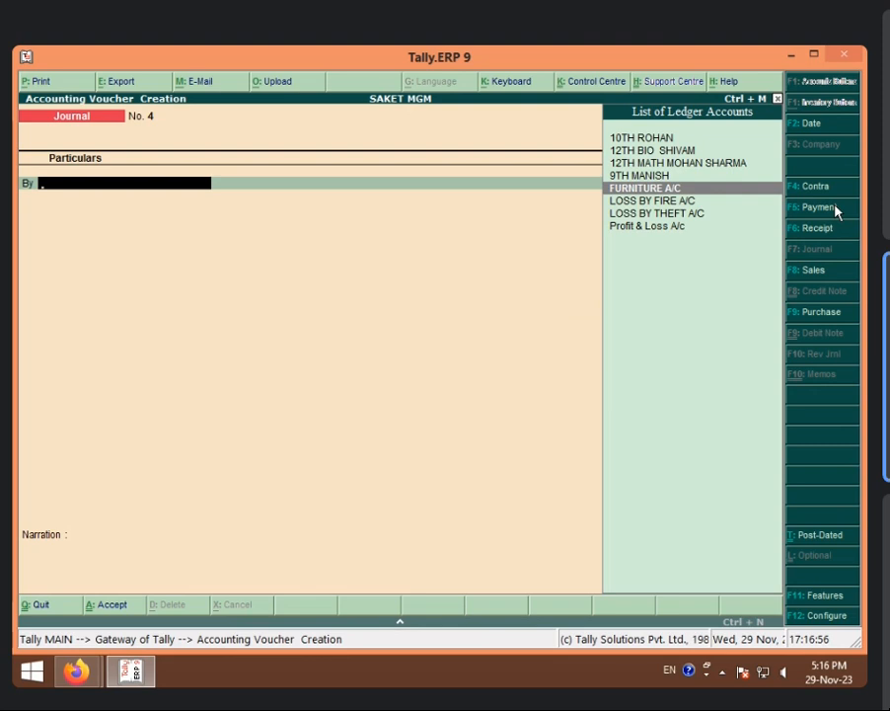
key(Down)
key(Down)
key(Return)
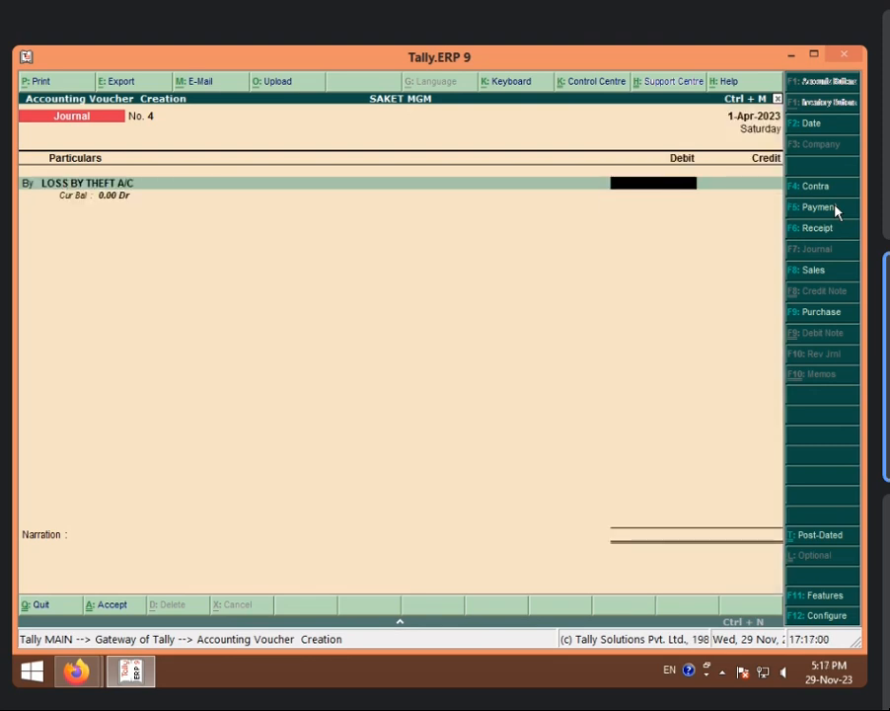
text(1000)
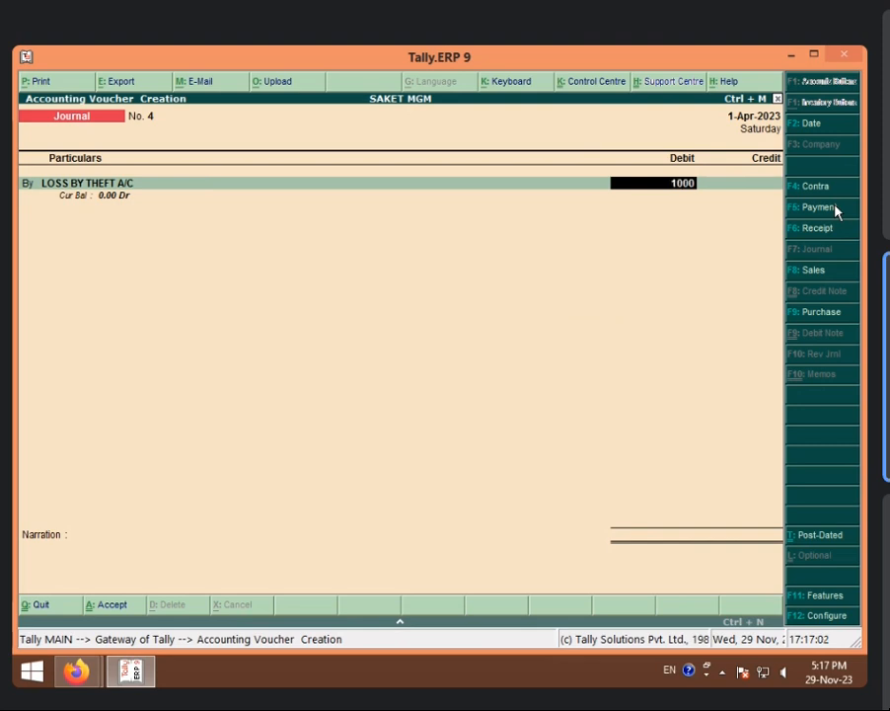
key(Return)
Credit FURNITURE A/C with 1,000 in the journal, leave the narration blank and save the voucher
text(F)
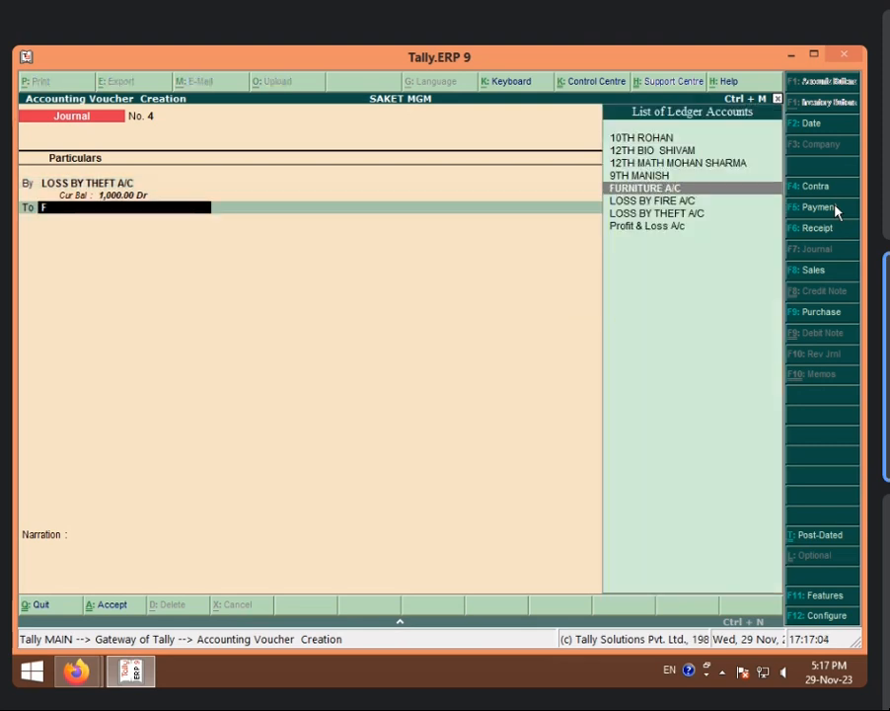
key(Return)
key(Return)
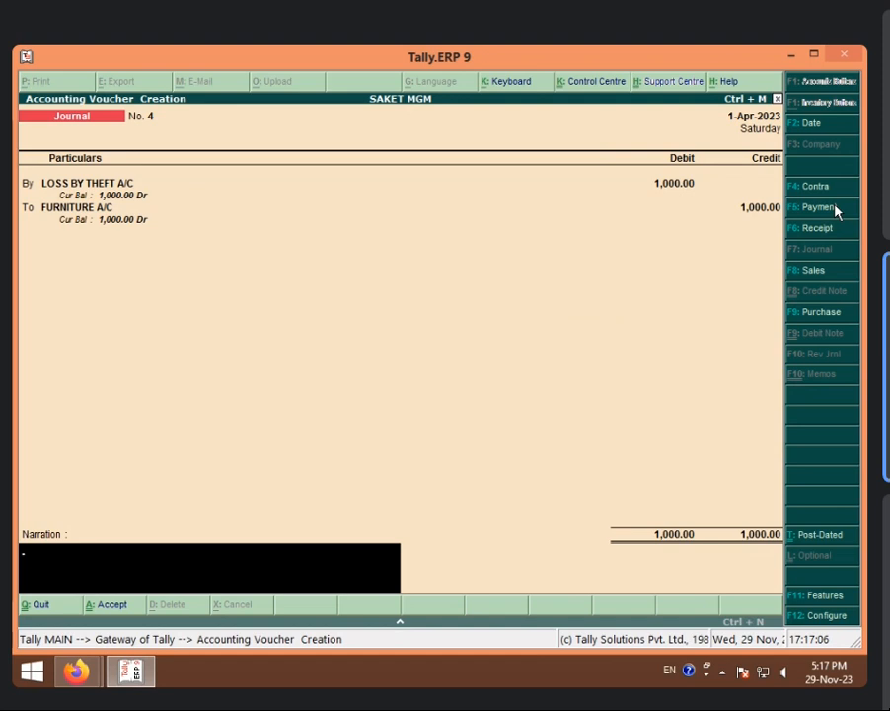
key(Return)
key(Return)
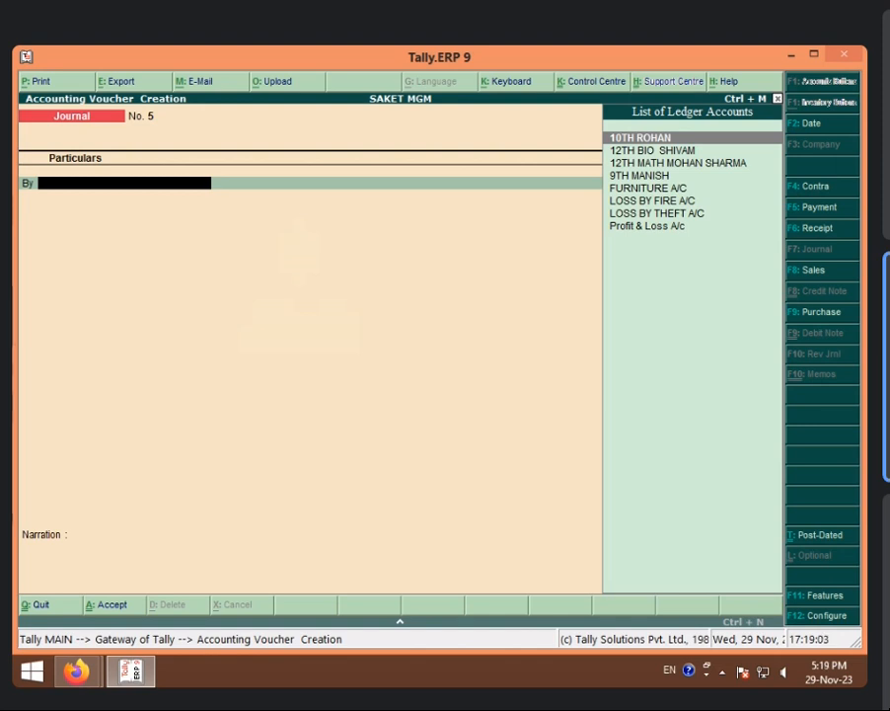
Abandon the blank journal voucher and start creating a single ledger
text(L)
key(Escape)
key(Escape)
key(Return)
key(Escape)
key(Escape)
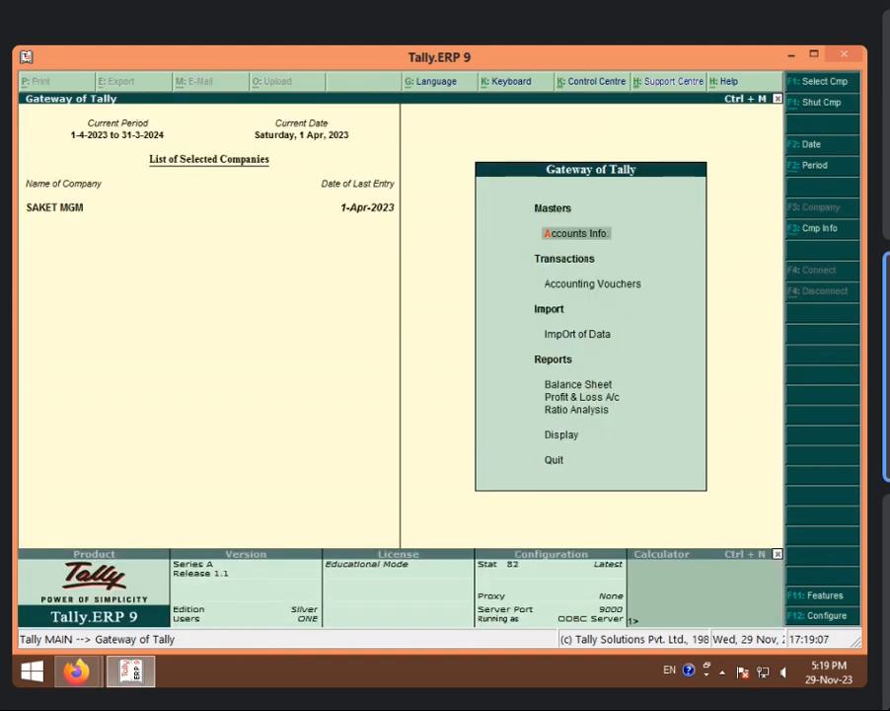
key(Return)
key(l)
key(Return)
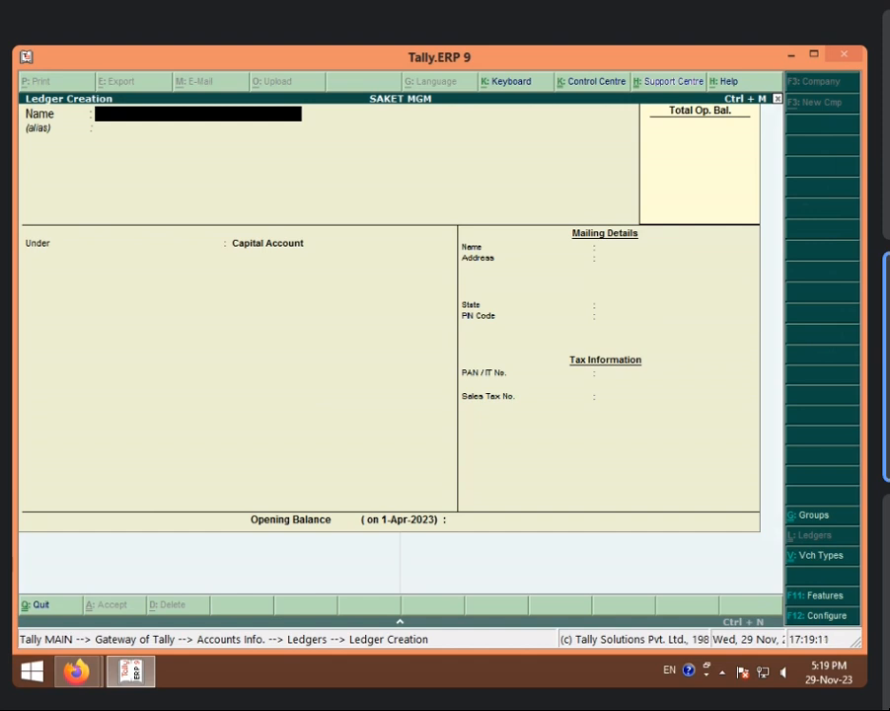
Create the ledger FAN under Fixed Assets, save it and return to the Gateway of Tally
text(FAN)
key(Return)
key(Return)
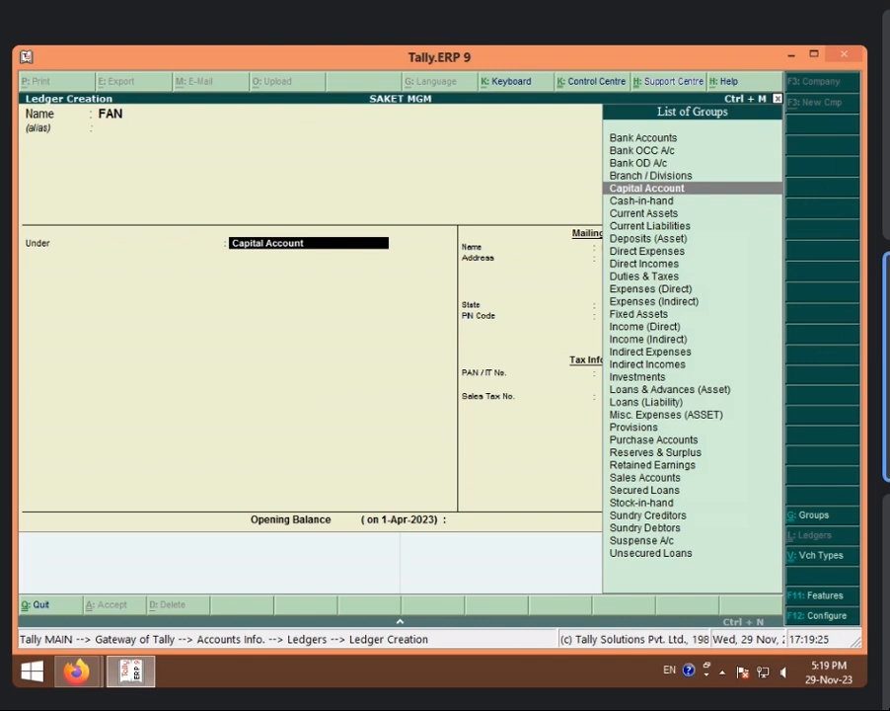
text(F)
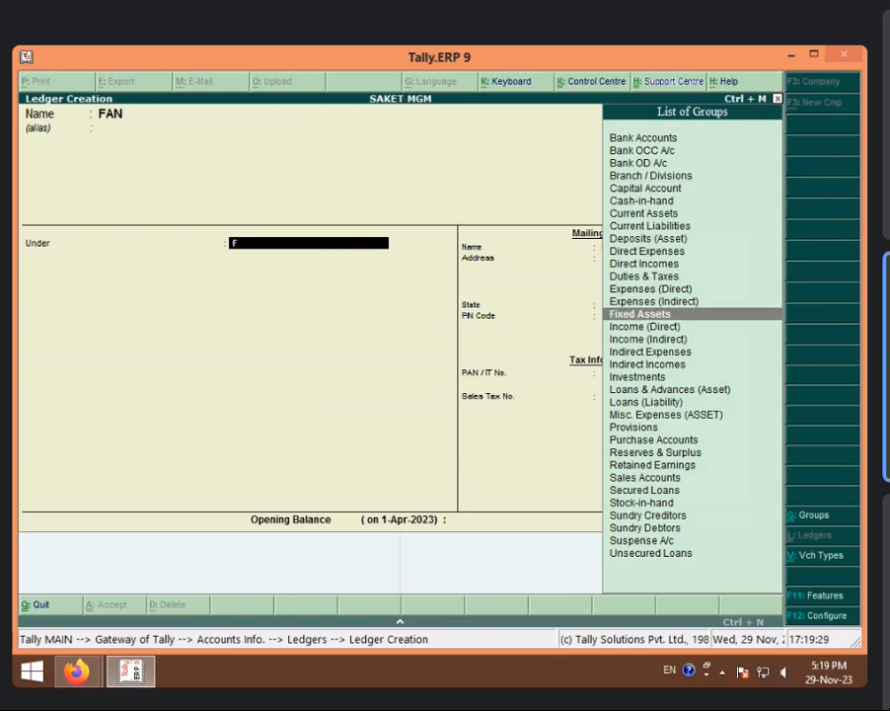
key(Return)
key(Return)
key(Return)
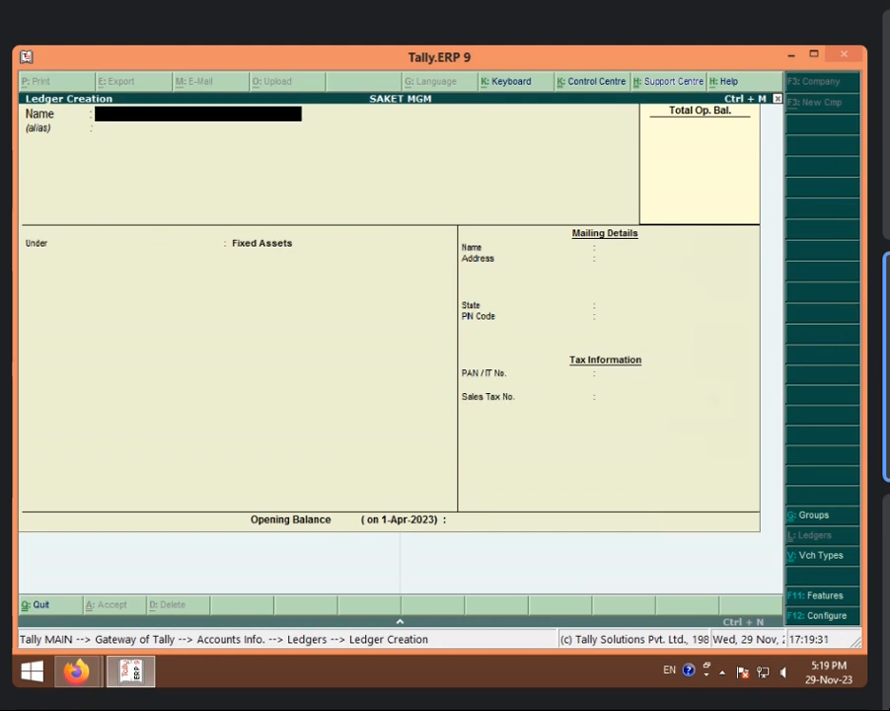
key(Escape)
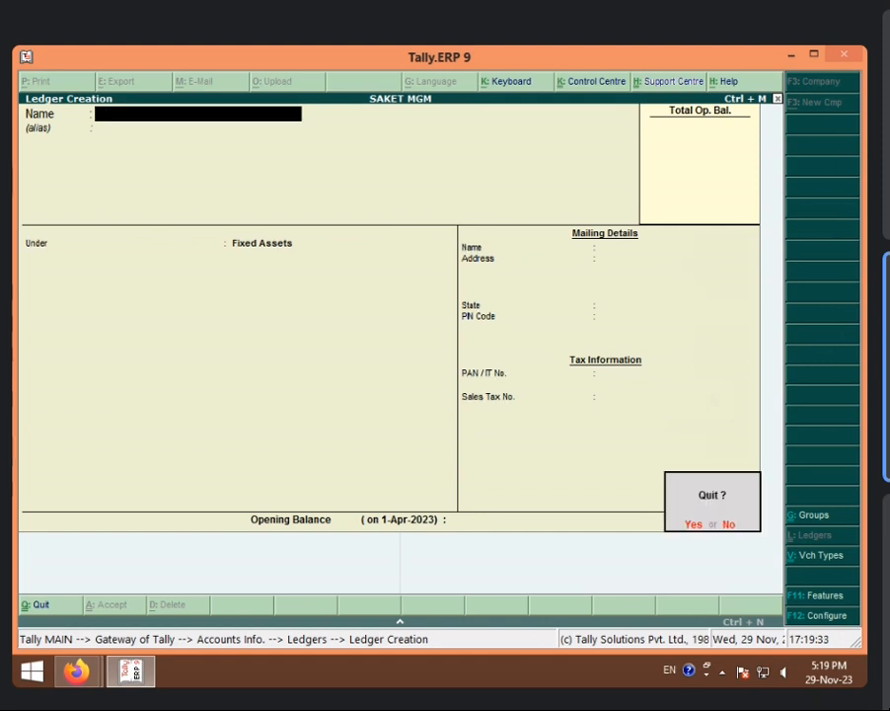
key(Return)
key(Escape)
key(Escape)
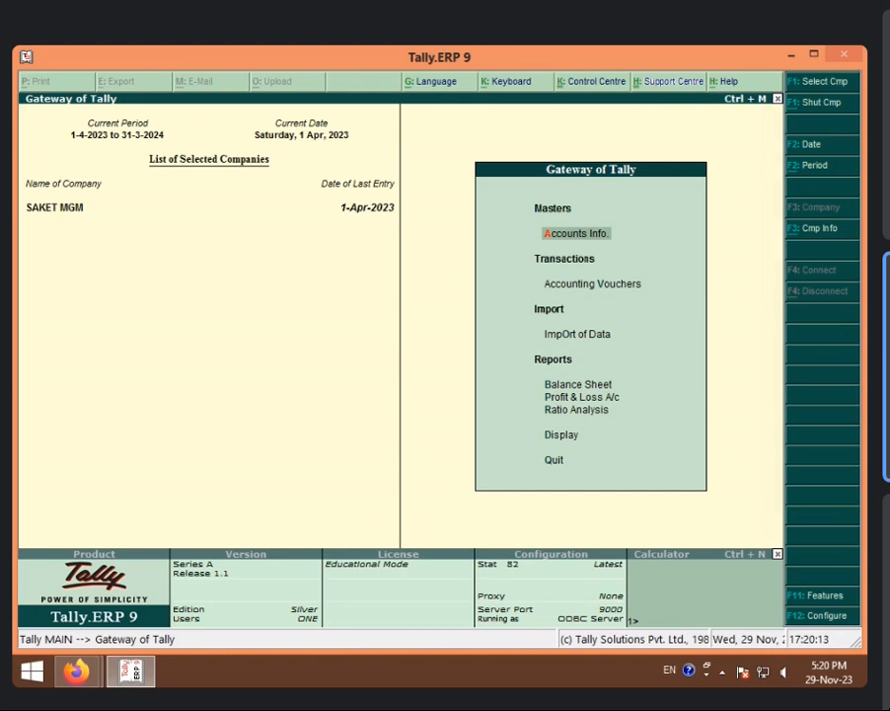
Start a payment voucher and debit FAN with 15,000
key(v)
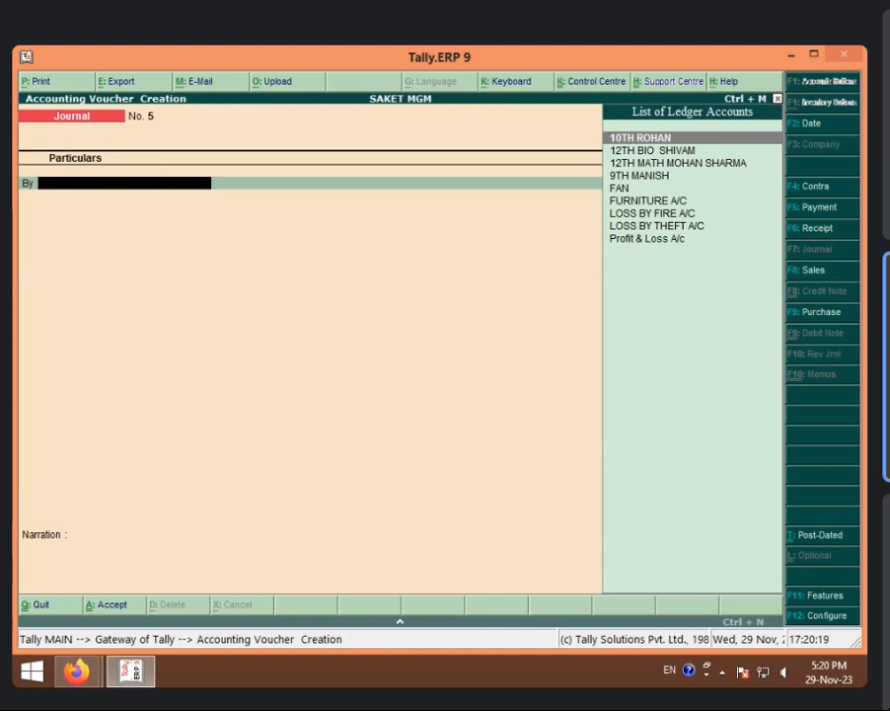
click(827, 207)
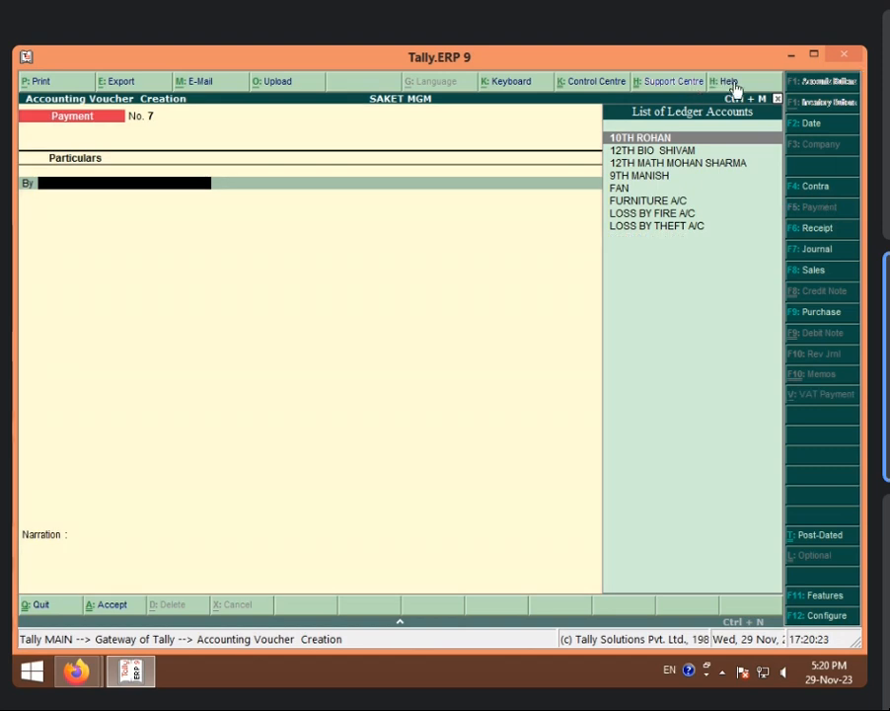
key(Down)
key(Down)
key(Down)
key(Down)
key(Return)
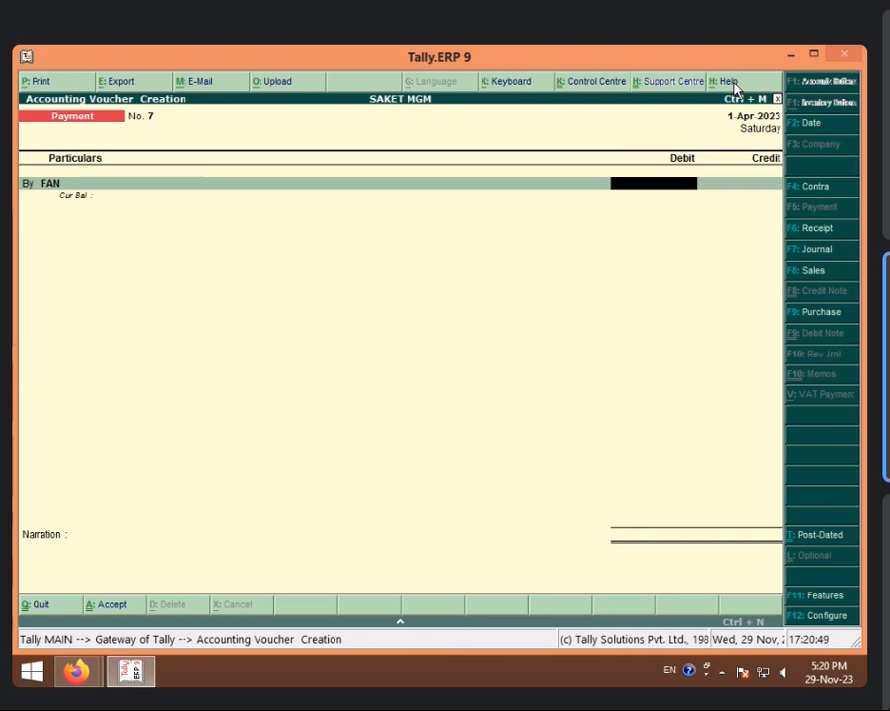
text(15000)
key(Return)
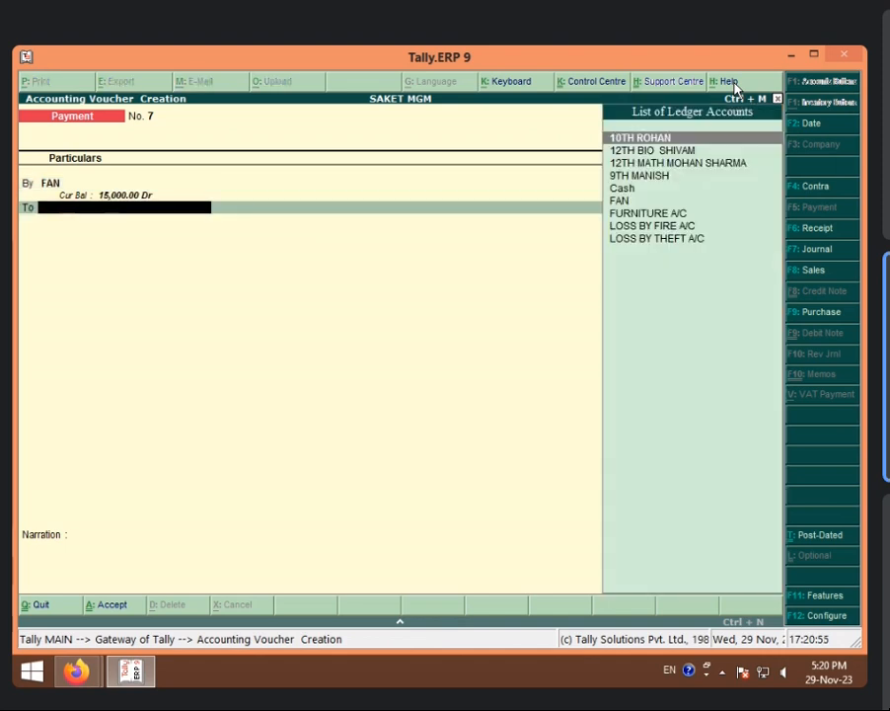
Credit Cash with 15,000 in the payment voucher for the fan
key(Down)
key(Down)
key(Down)
key(Down)
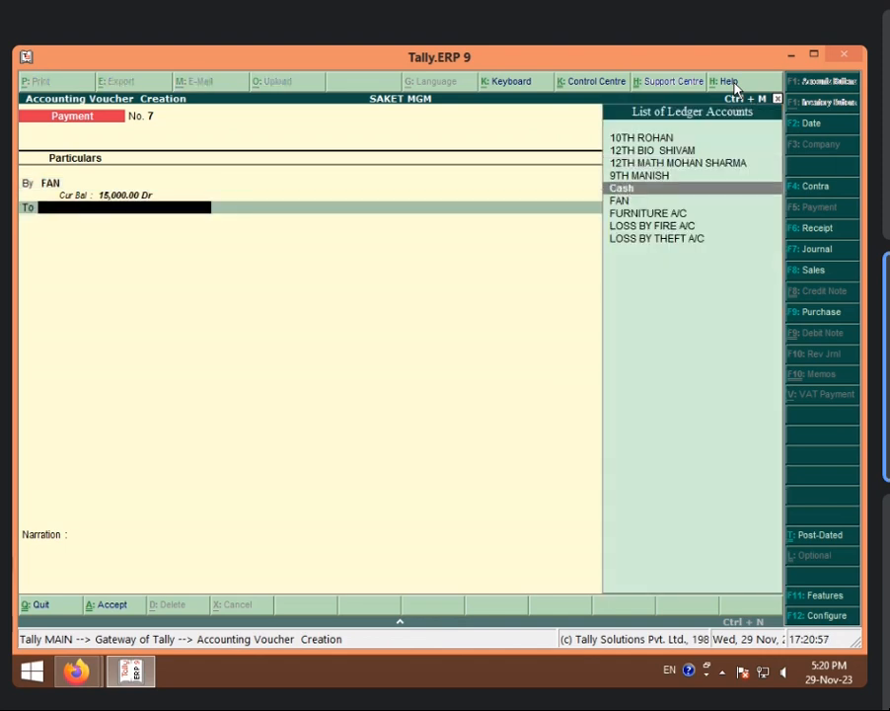
key(Return)
key(Return)
key(Return)
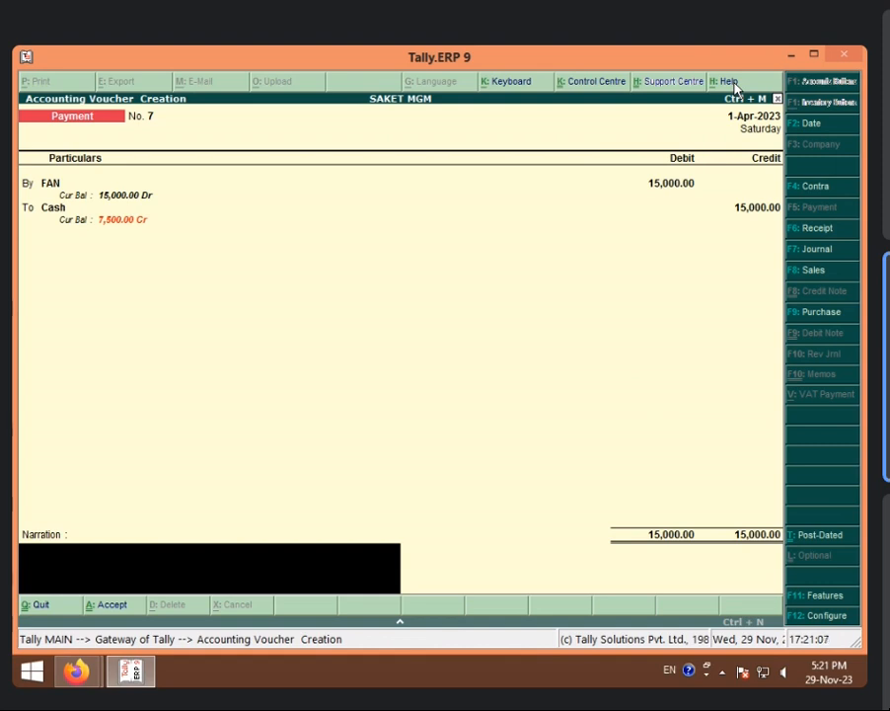
Enter the narration BEING FAN PURCHASE and save the payment voucher
text(BEING FAN PURCHASE)
key(Return)
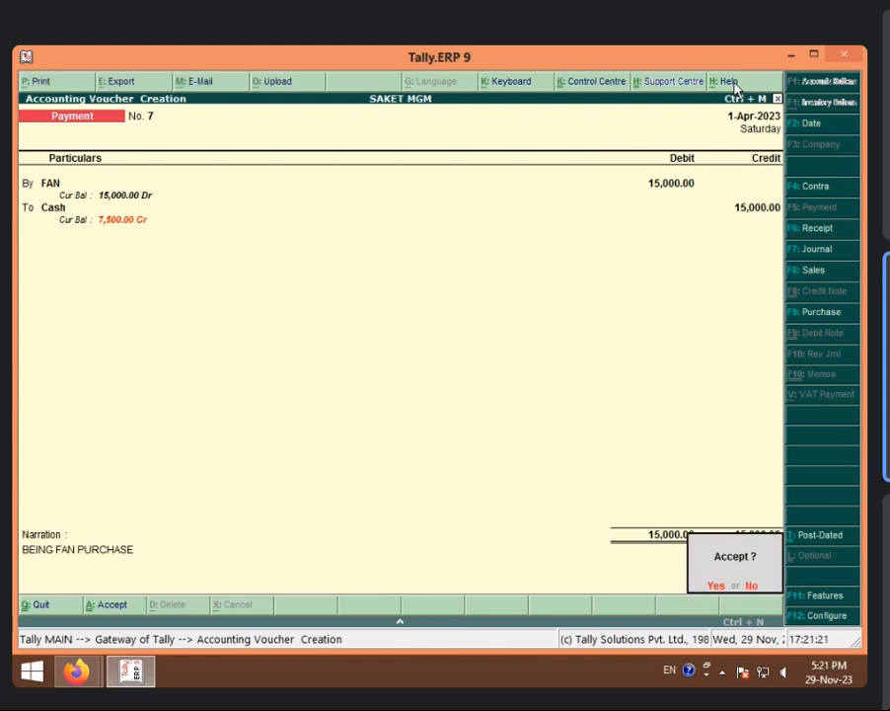
key(Return)
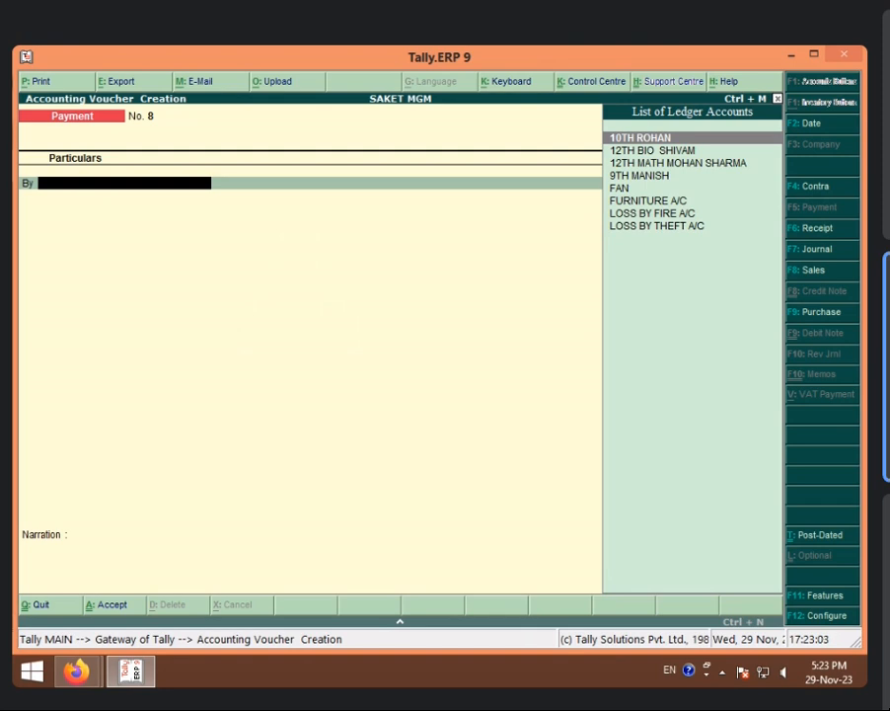
Switch to Excel 2013 by launching it from a system search and create a blank workbook
key(super)
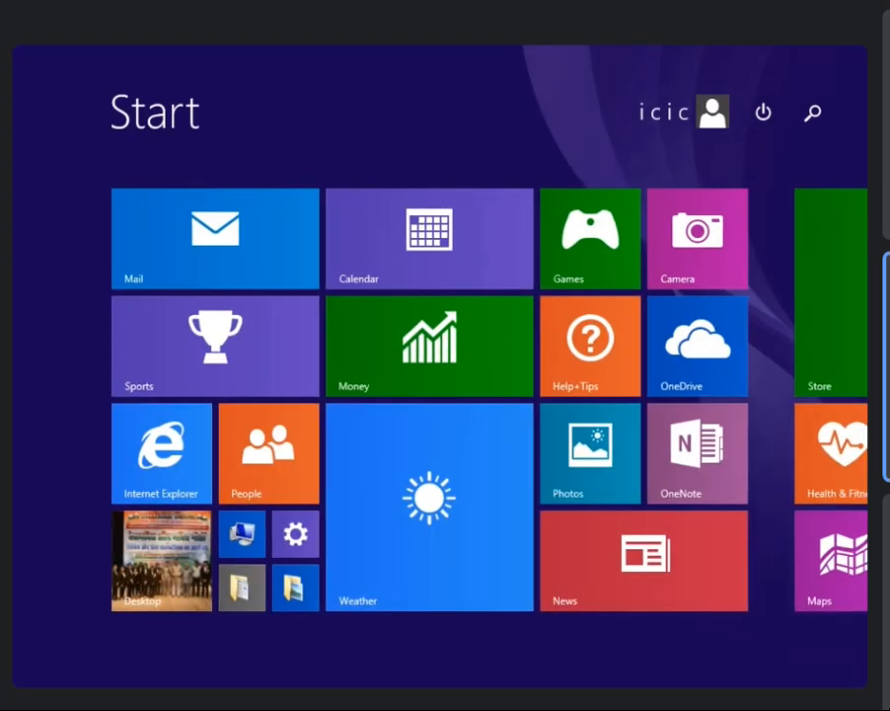
text(wx)
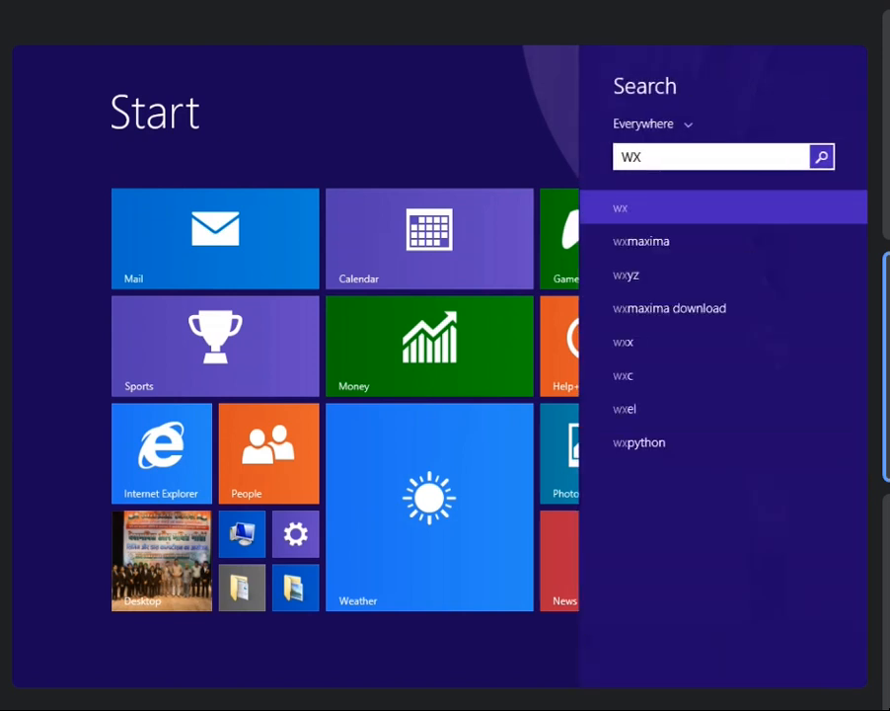
key(BackSpace)
key(BackSpace)
text(EXcel 2013)
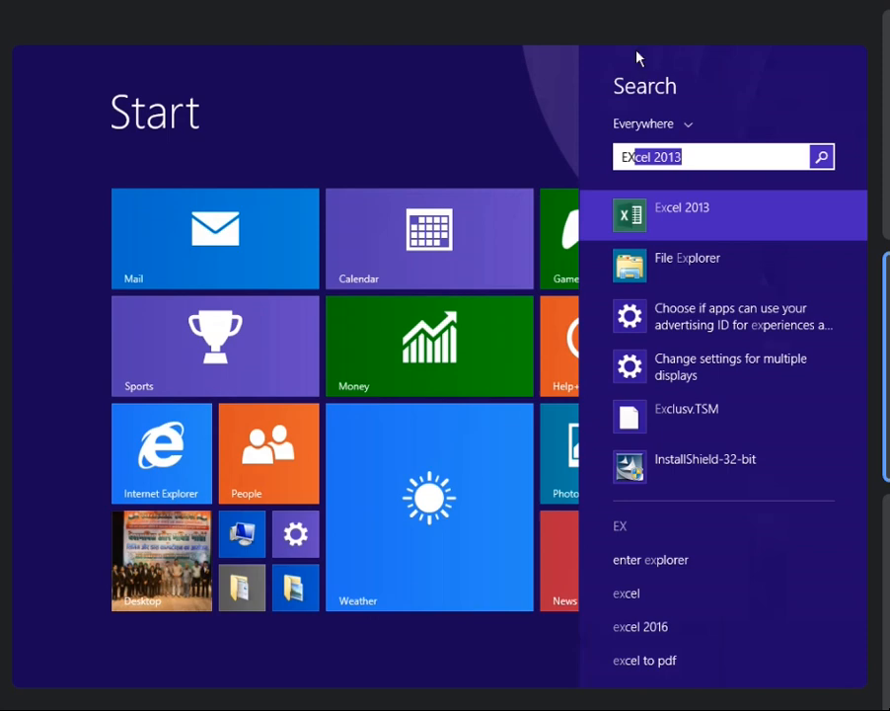
click(734, 217)
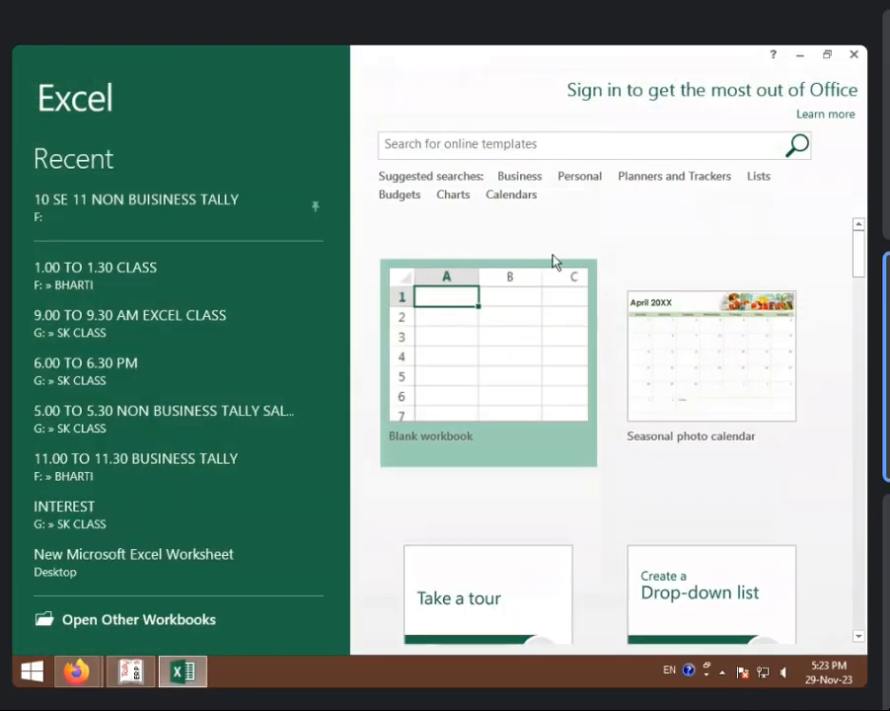
scroll(171, 464, down, 2)
scroll(171, 469, up, 3)
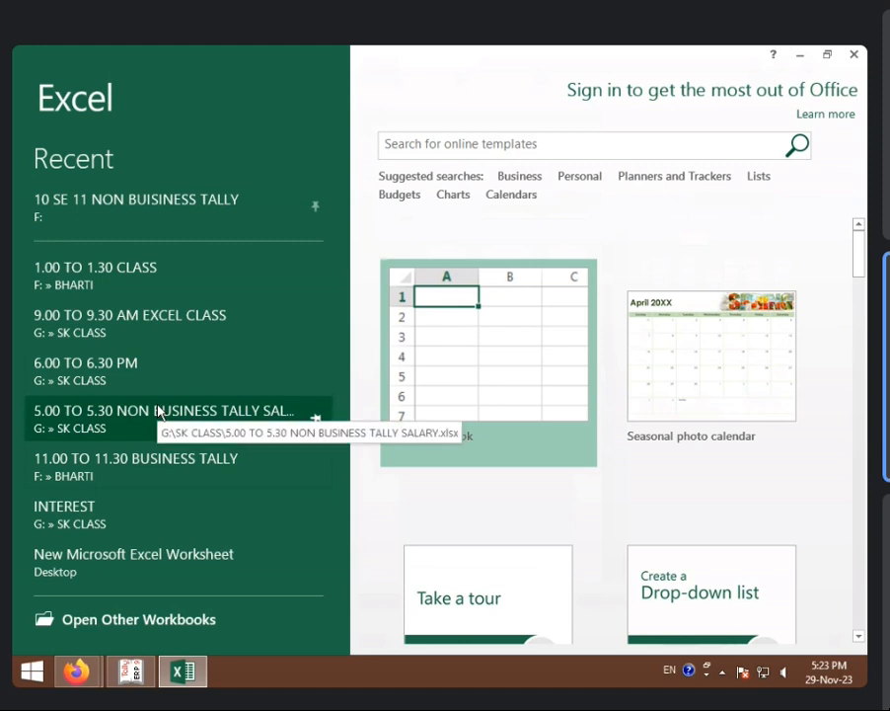
click(446, 361)
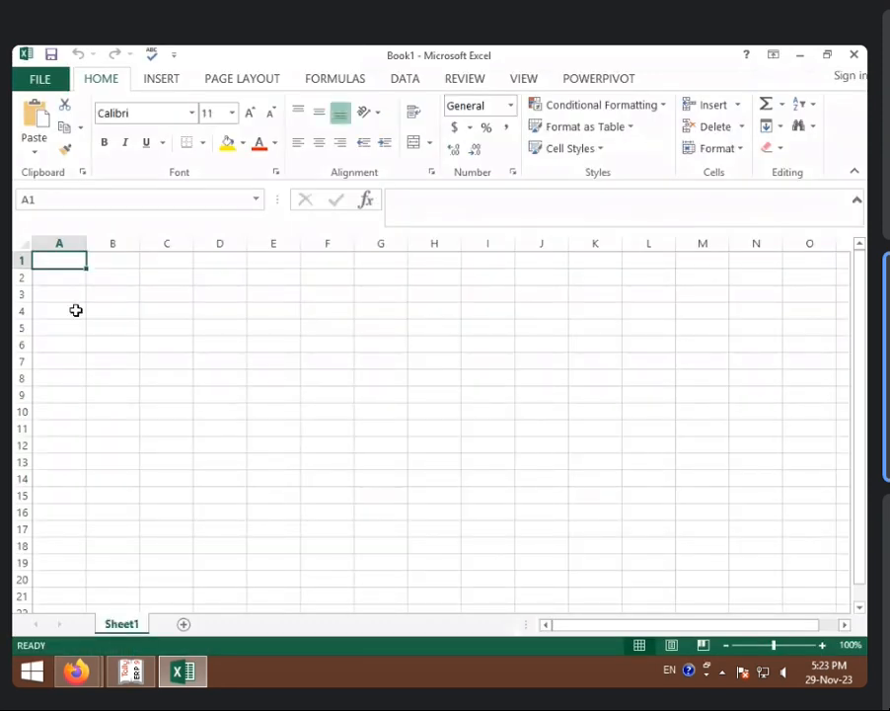
Widen columns A and B and enter the heading CP in cell A1
drag(87, 244, 164, 265)
drag(211, 245, 261, 245)
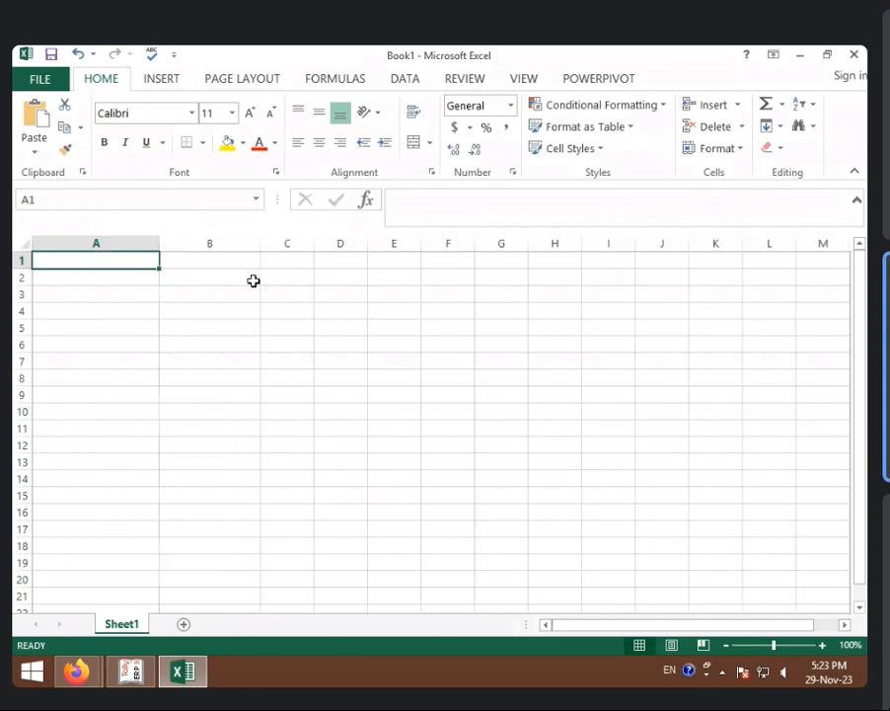
click(161, 310)
click(134, 246)
click(132, 263)
text(C)
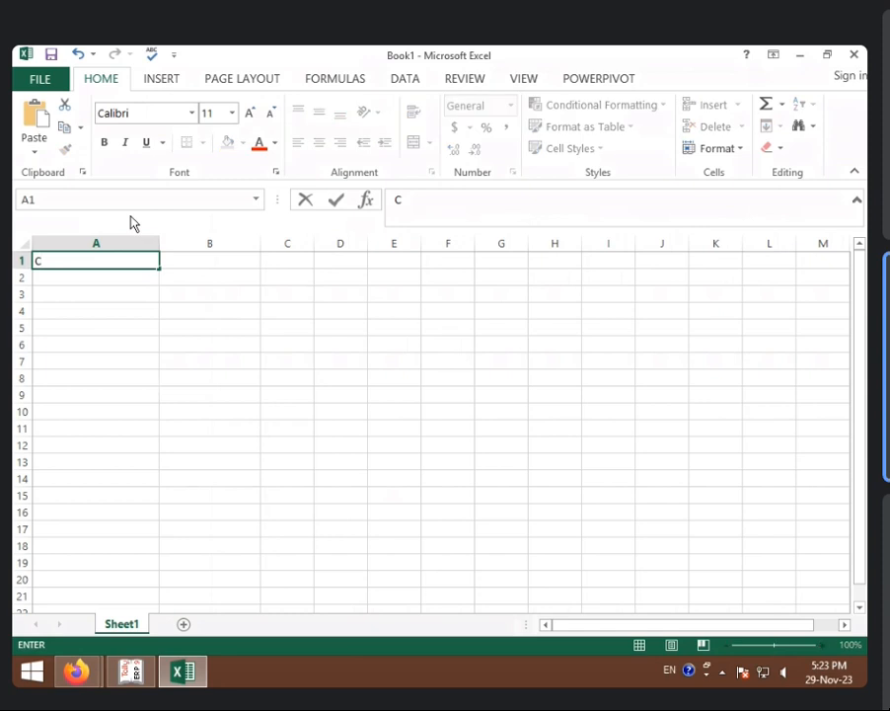
text(P)
click(705, 491)
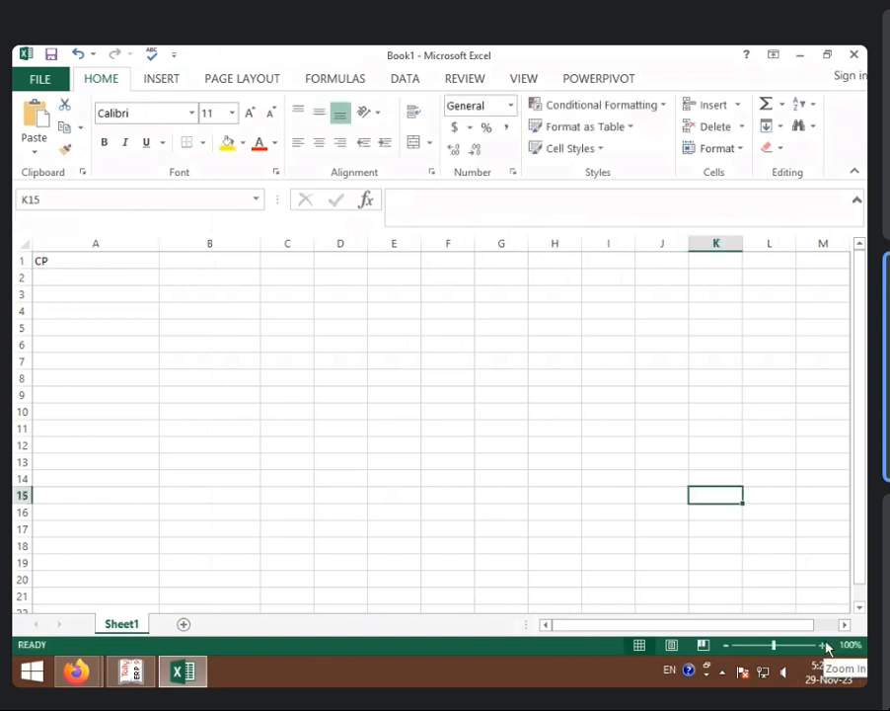
Format the range A1:C11 in bold with font size 12
click(825, 645)
click(826, 644)
click(825, 645)
click(825, 644)
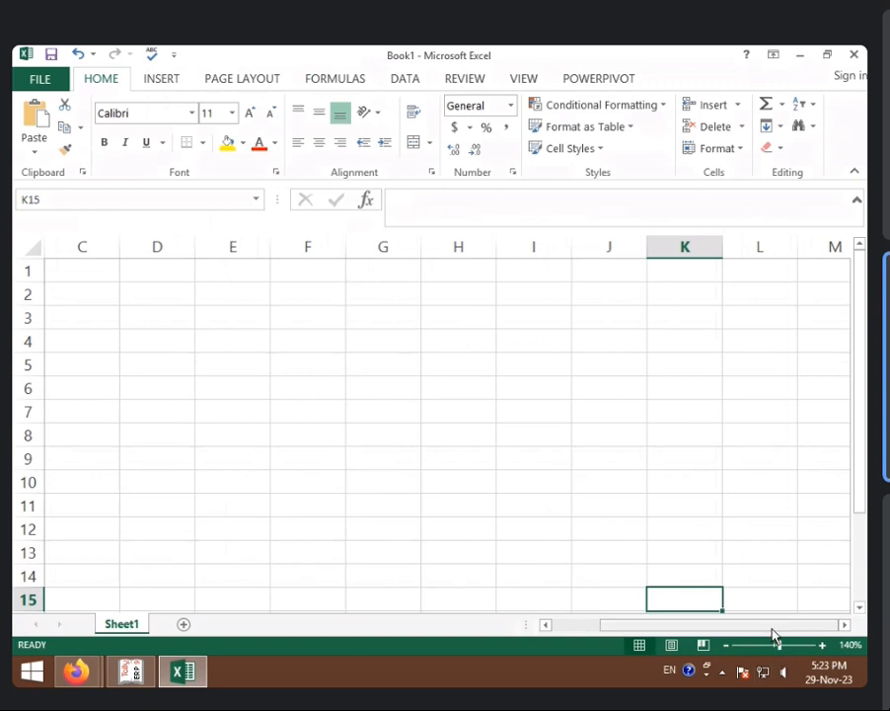
drag(773, 629, 691, 627)
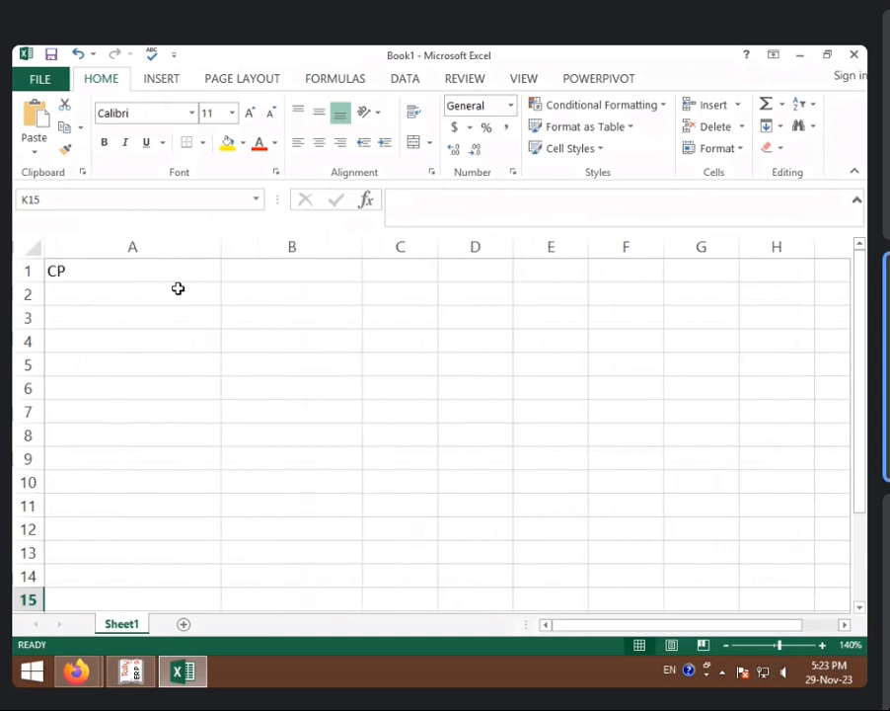
drag(138, 272, 393, 497)
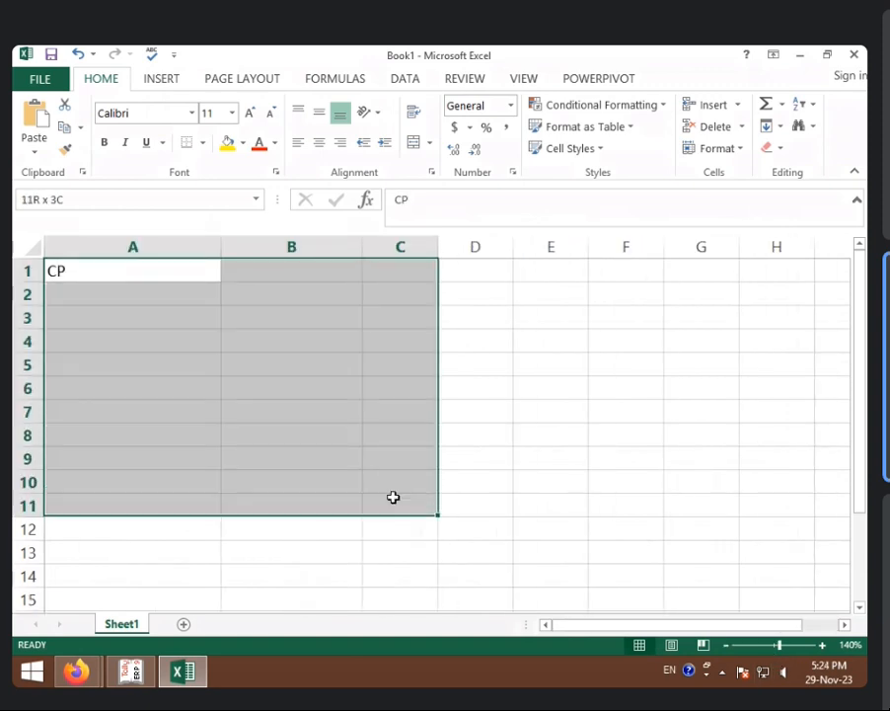
click(250, 117)
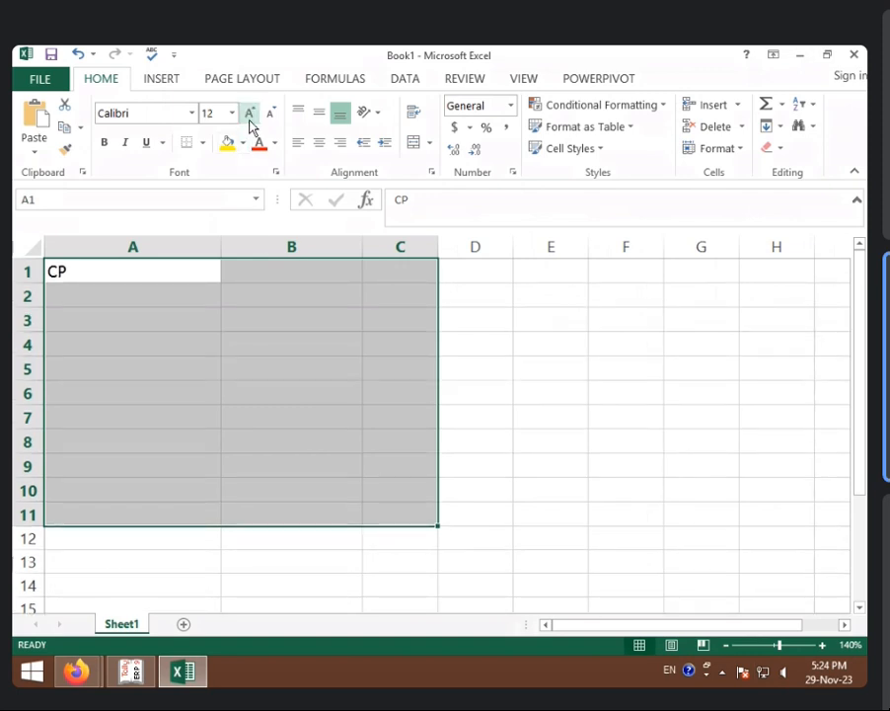
click(104, 142)
Re-enter the heading CP in cell A1 and put 15000 below it in A2
click(79, 272)
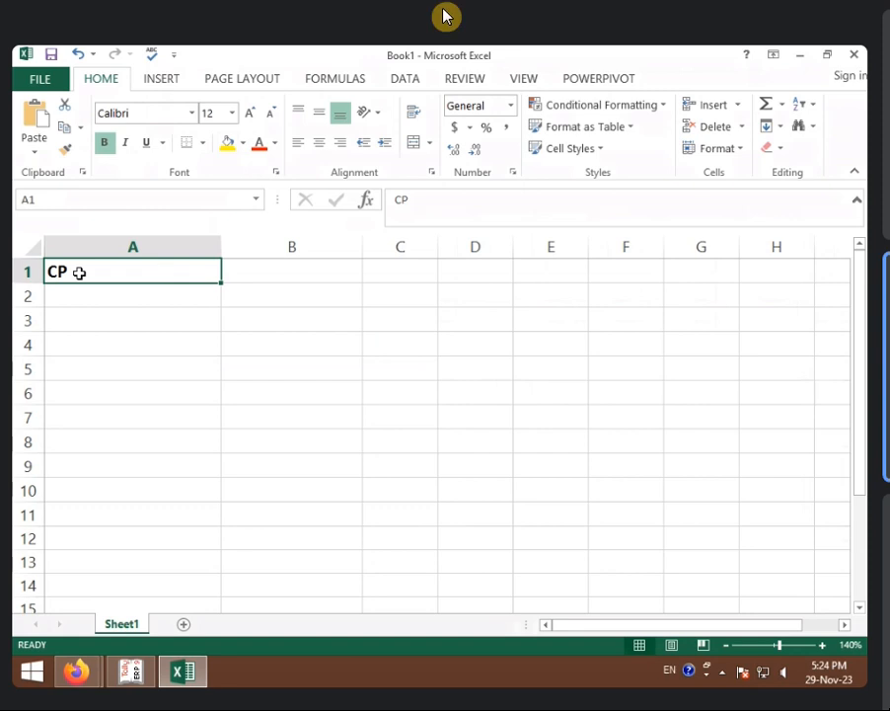
key(BackSpace)
text(CP)
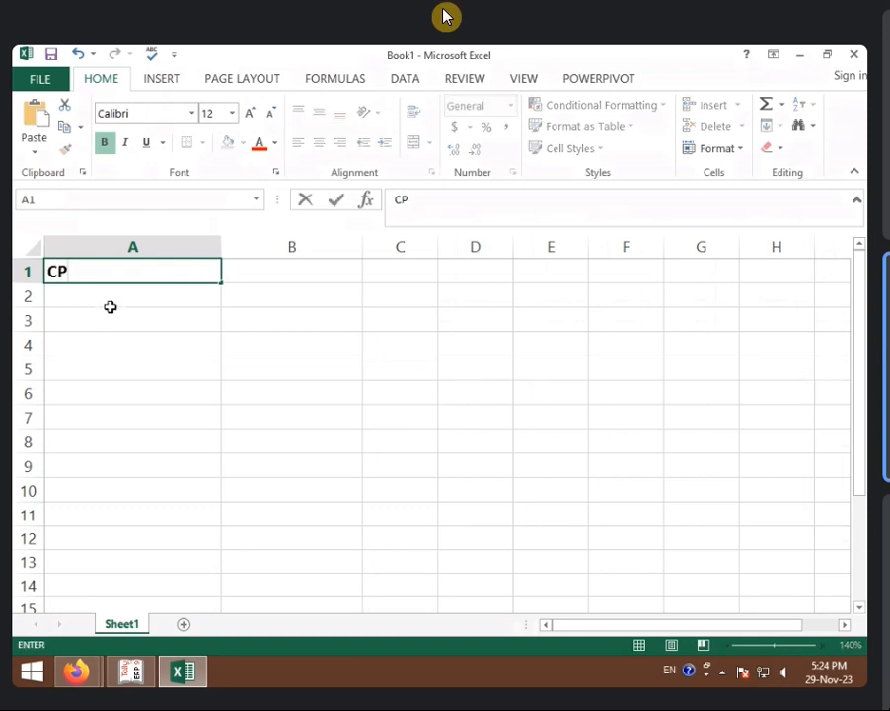
click(120, 293)
text(15000)
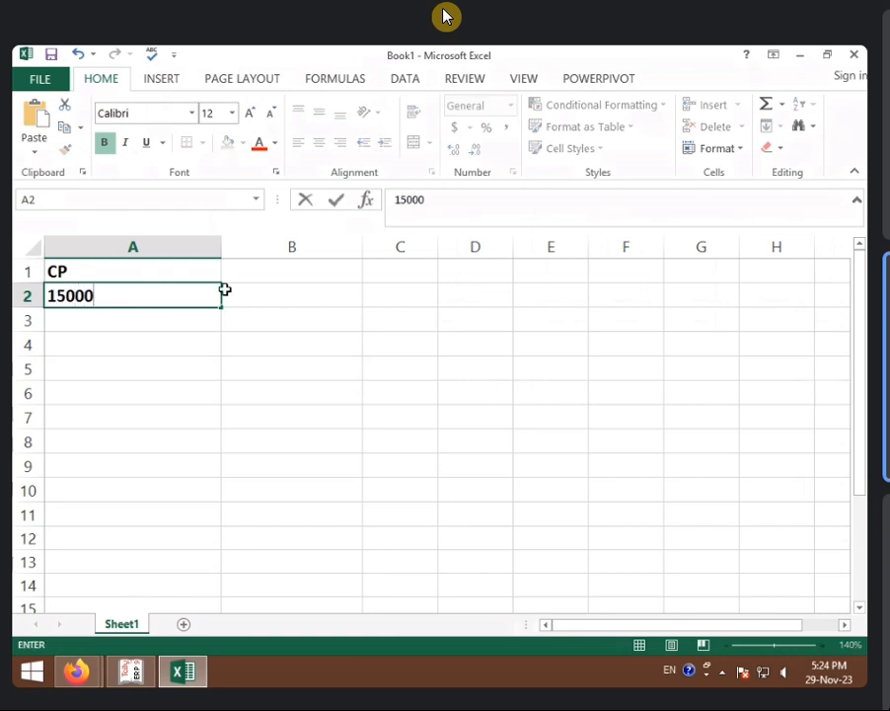
Enter the heading RATE OF DEP in cell B1 and narrow column A
click(261, 276)
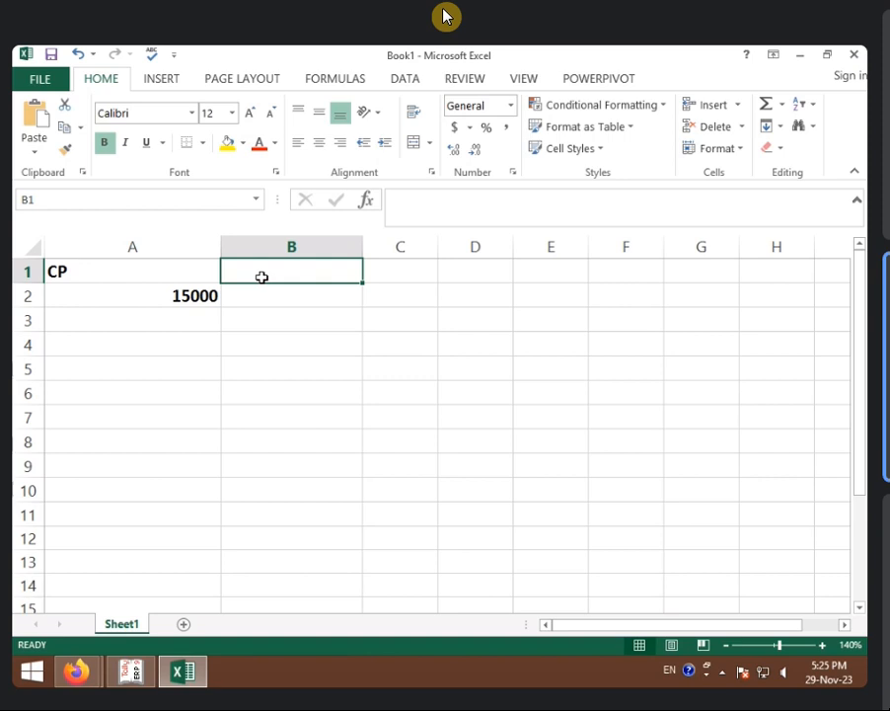
text(RATE OF DEP)
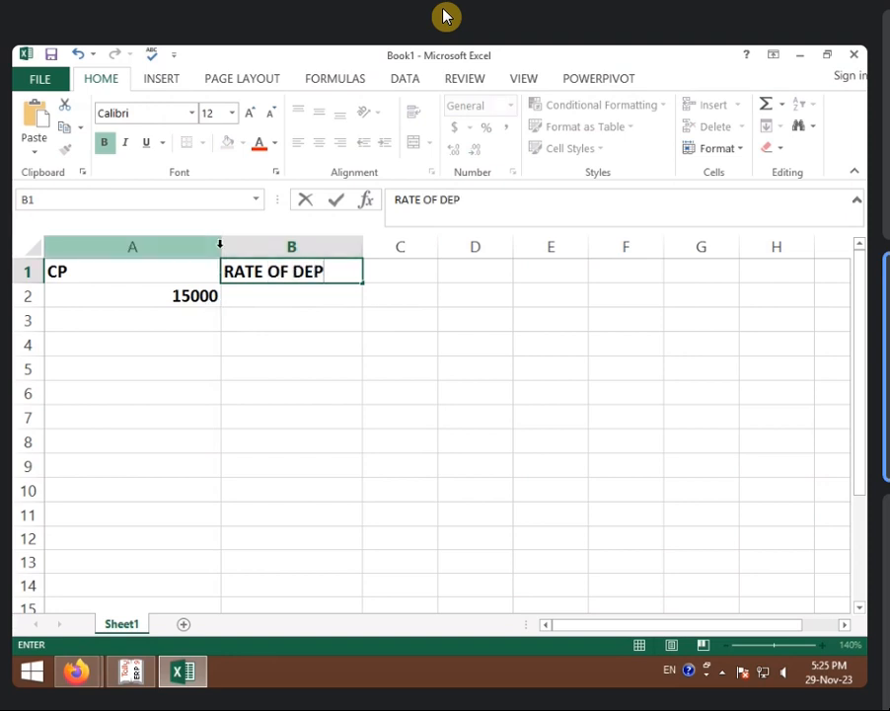
click(228, 312)
drag(221, 254, 149, 254)
Enter a depreciation rate of 6% in cell B2
click(203, 294)
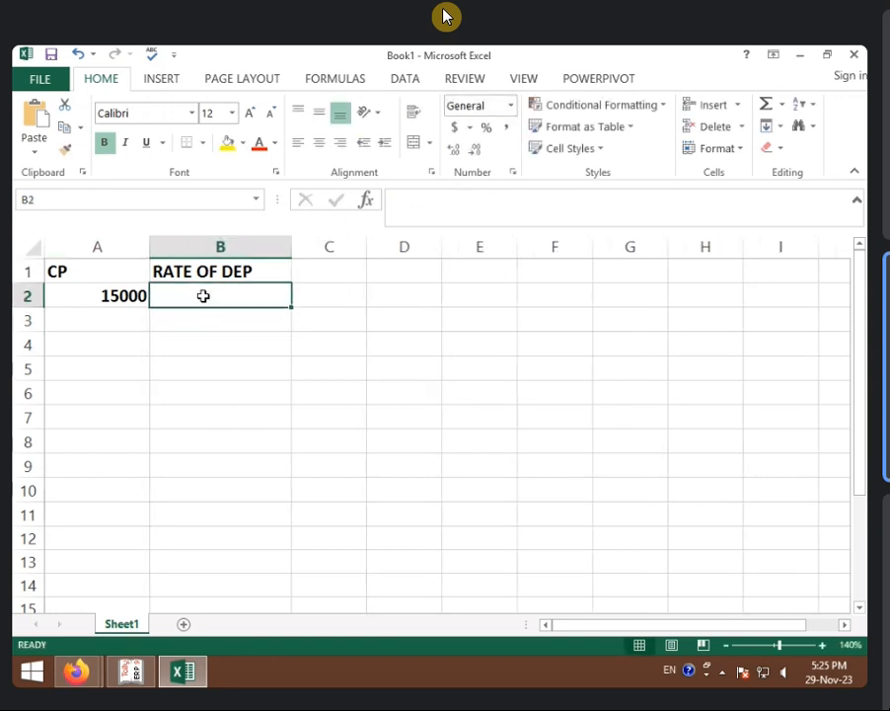
text(6)
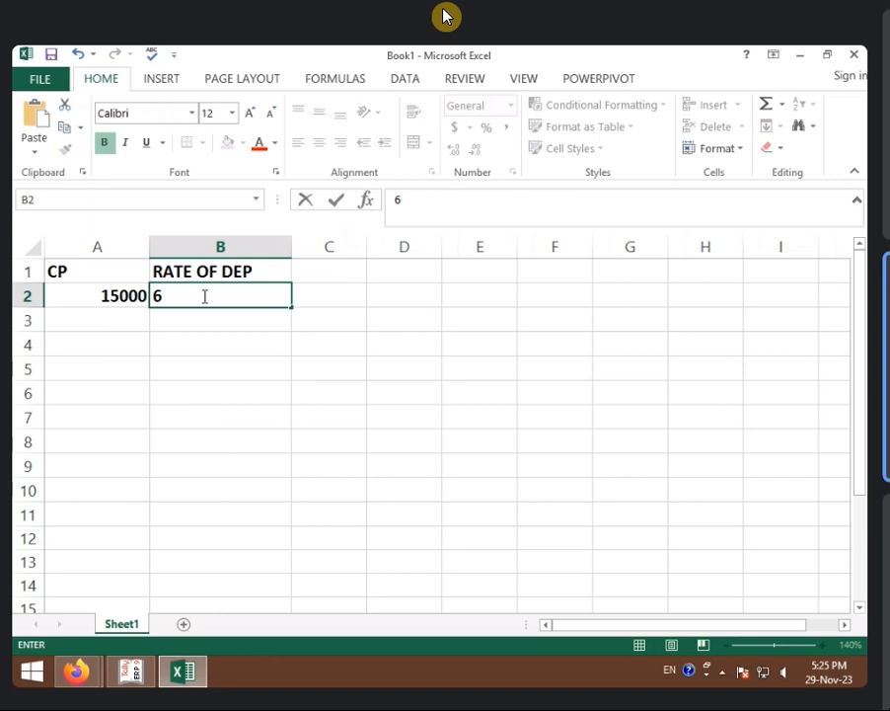
text(%)
click(105, 381)
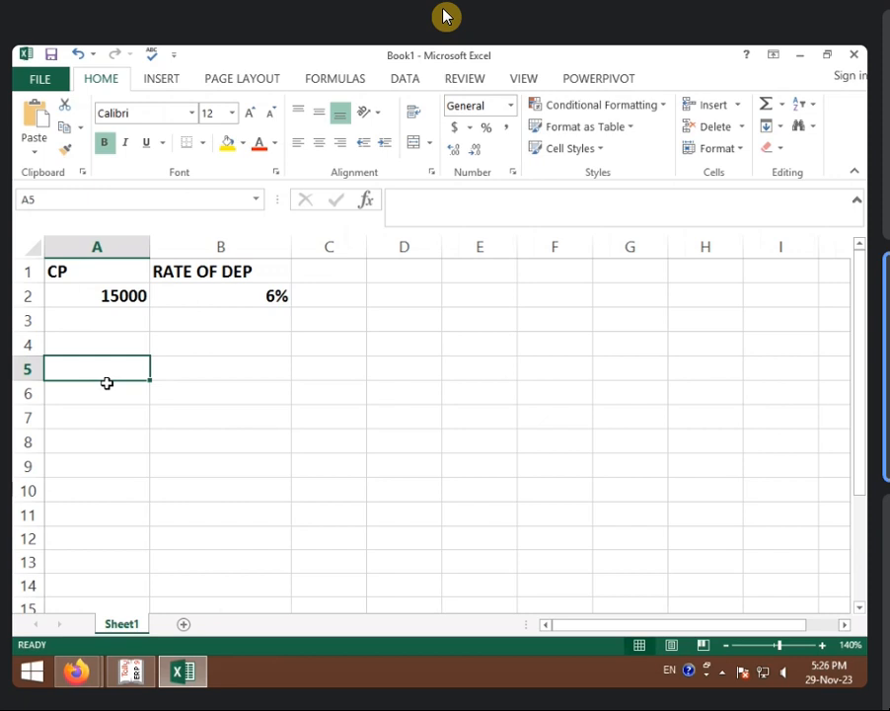
Enter the label PER YEAR DEP in cell A5 and widen column A to fit it
click(154, 414)
click(114, 373)
text(PER )
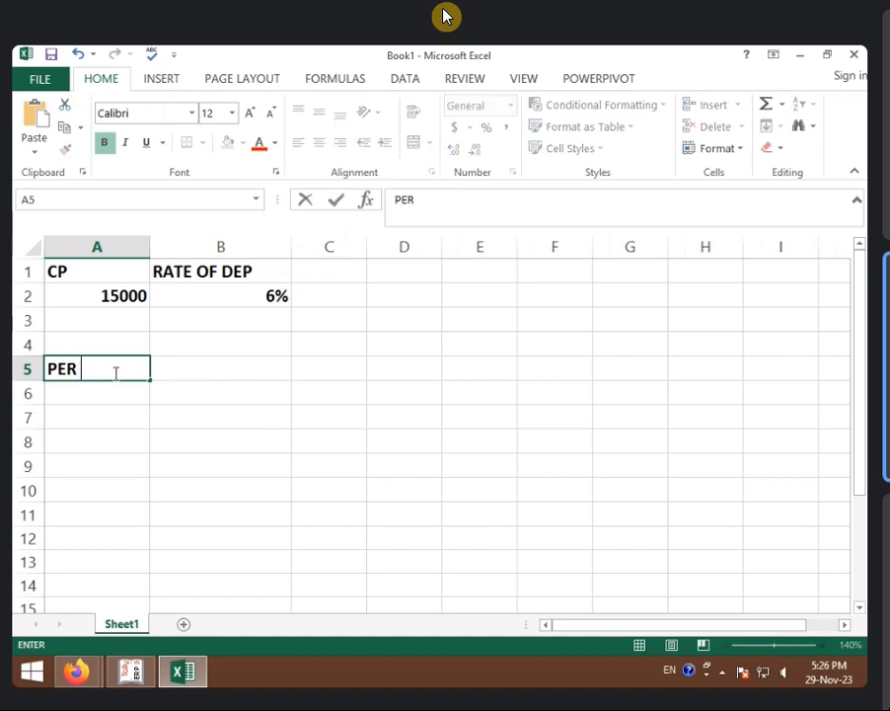
text(YEAR D)
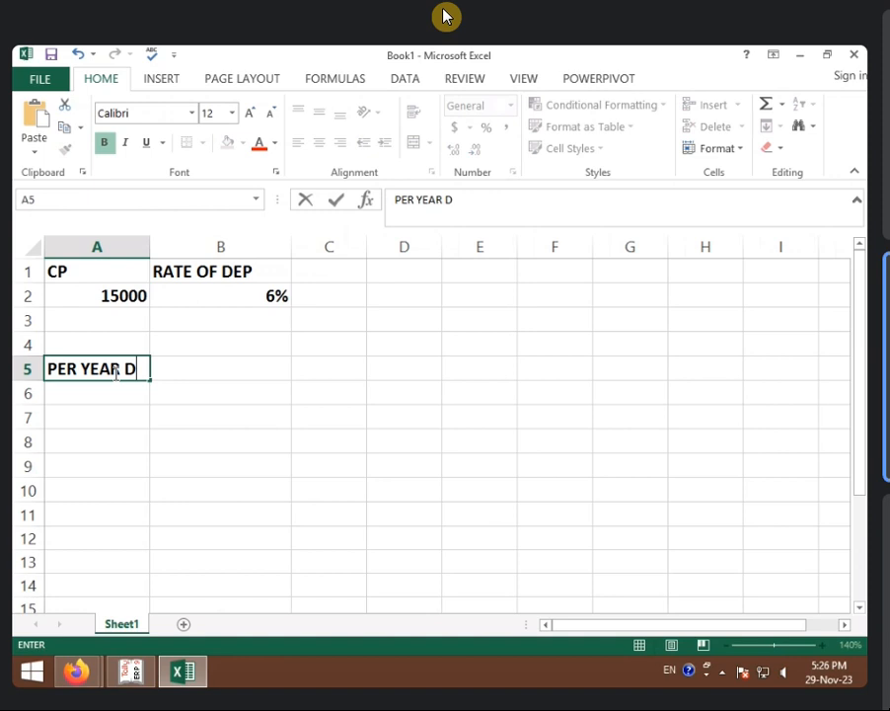
text(EP)
click(234, 418)
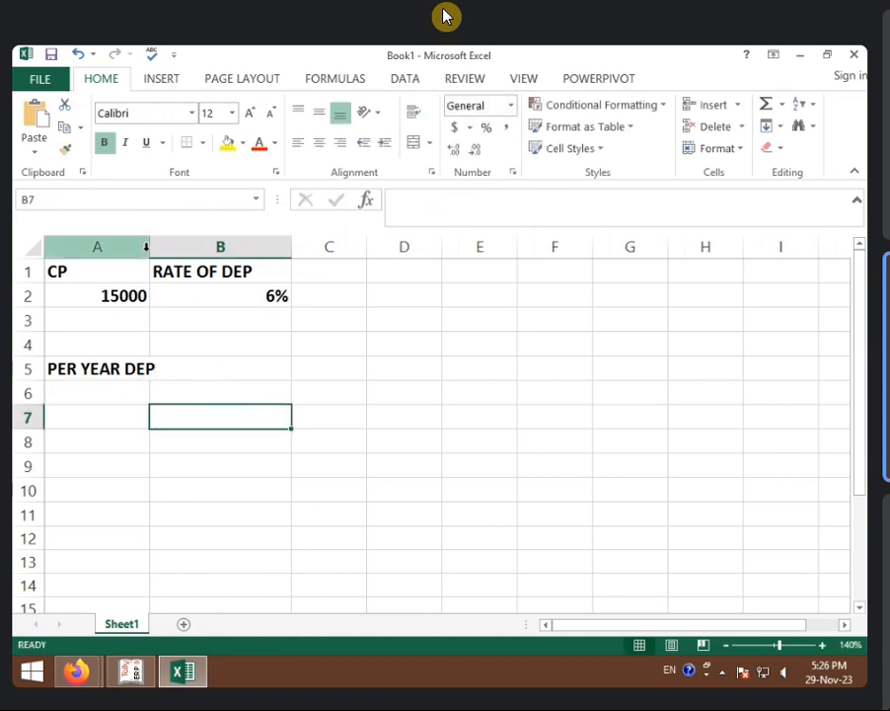
drag(150, 253, 170, 259)
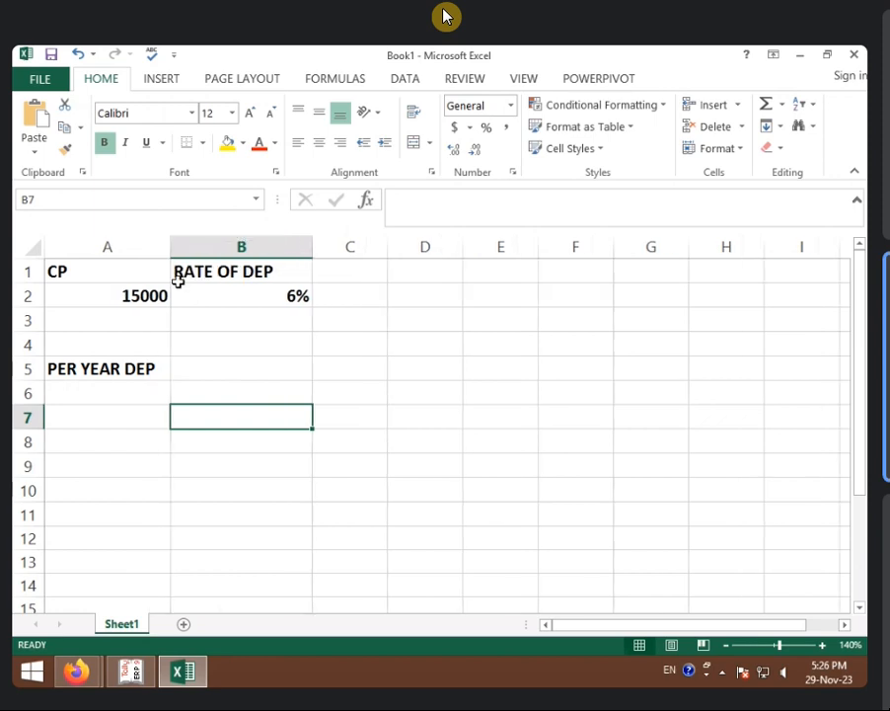
Calculate the yearly depreciation in cell B5 by multiplying A2 by B2
click(220, 363)
text(=)
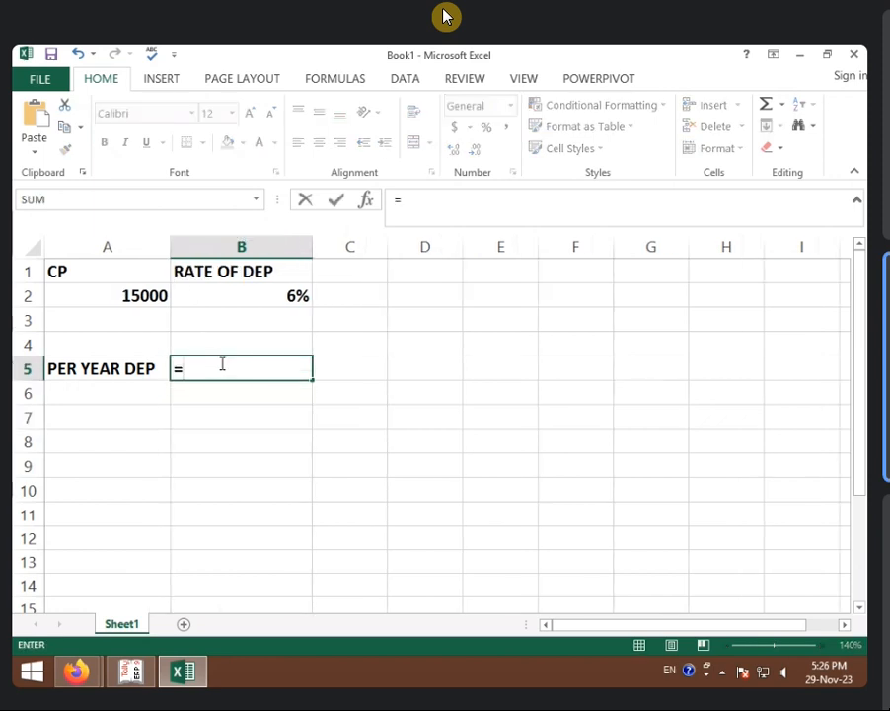
click(136, 298)
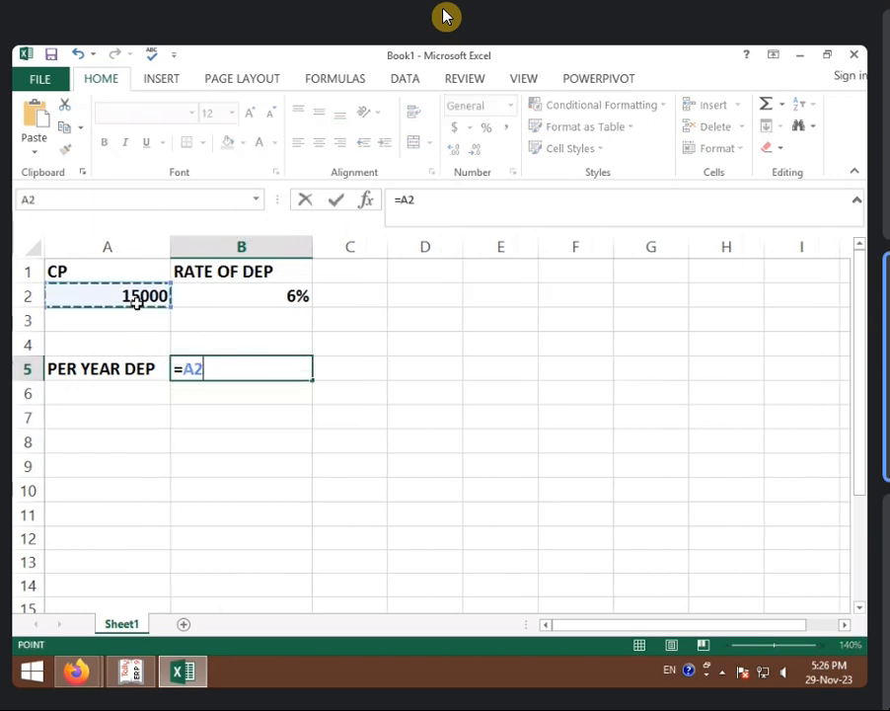
text(*)
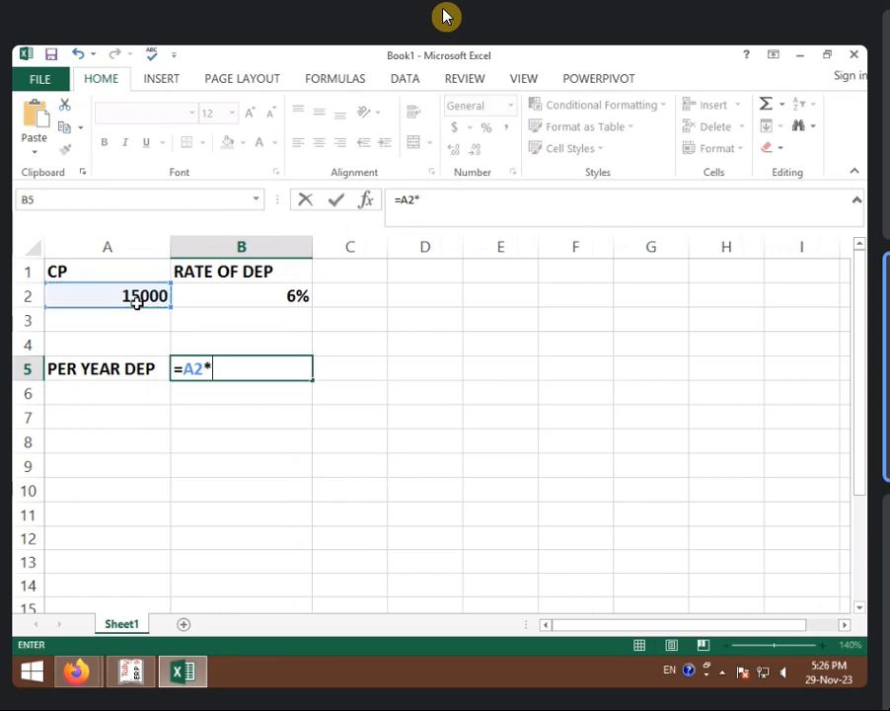
click(215, 289)
key(Return)
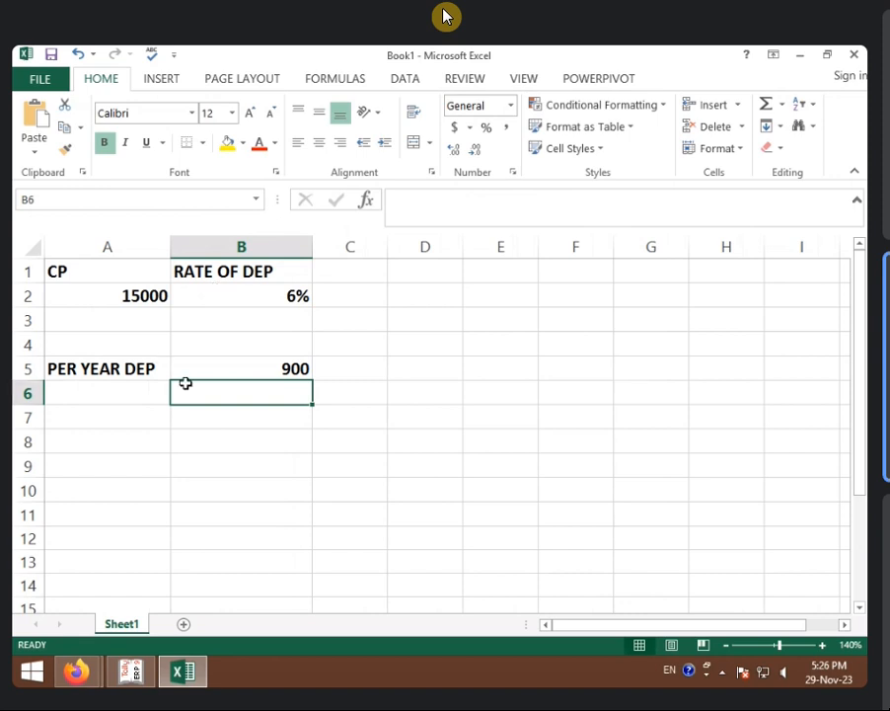
Enter the label PER MONTH DEP in cell A6 and widen column A to fit it
click(135, 392)
text(PER )
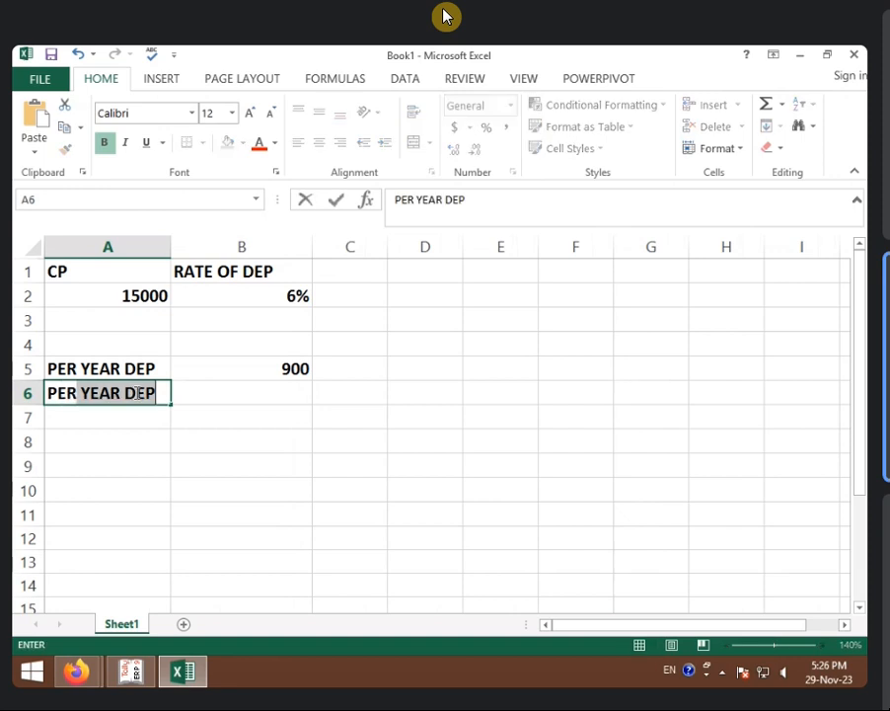
text(MONTH)
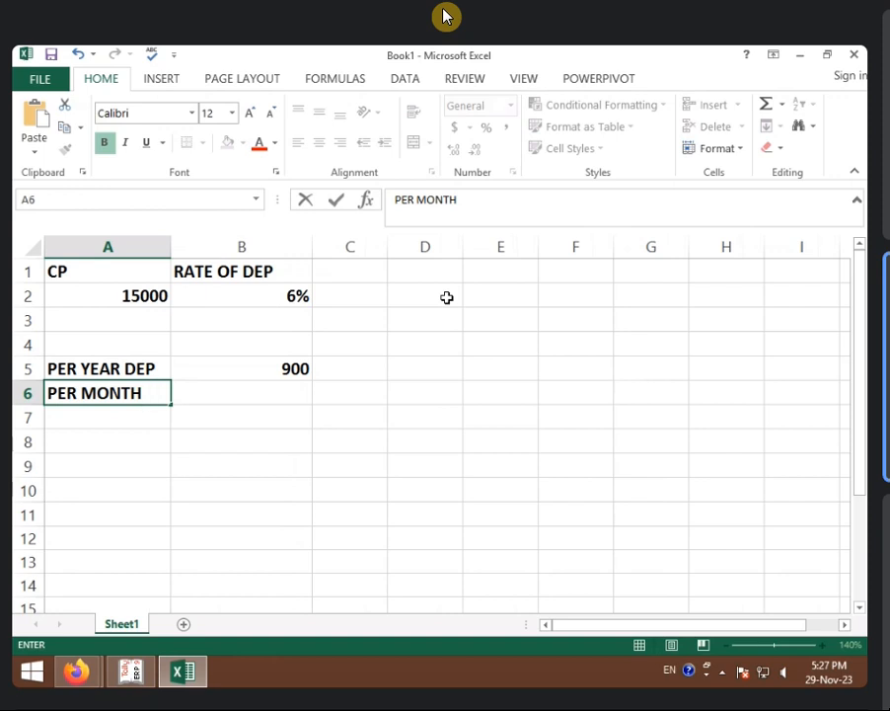
text(DEP)
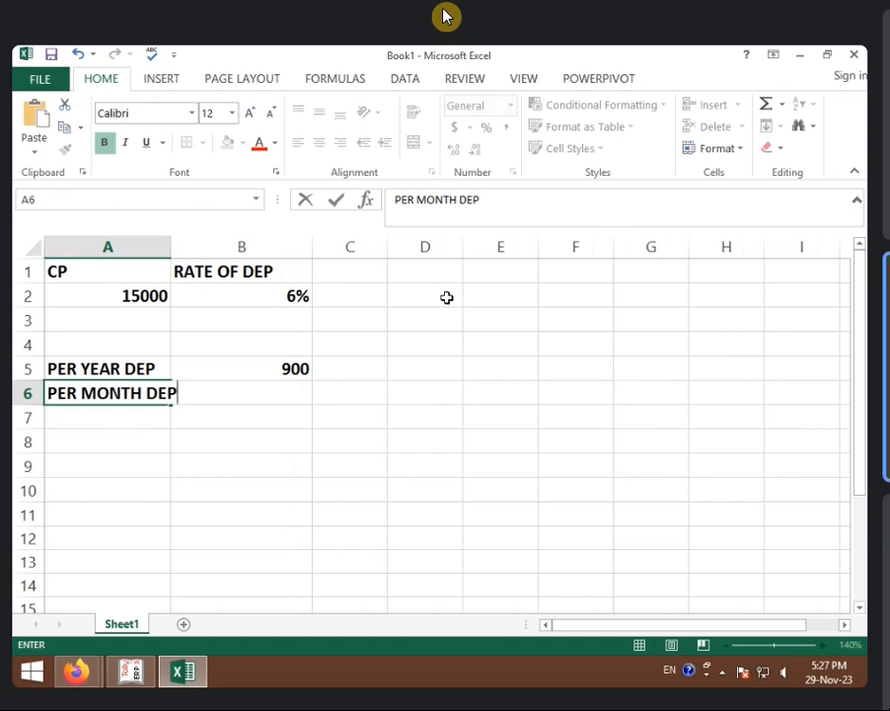
click(359, 436)
drag(171, 249, 180, 254)
Calculate the monthly depreciation in cell B6 by dividing B5 by 12
click(271, 399)
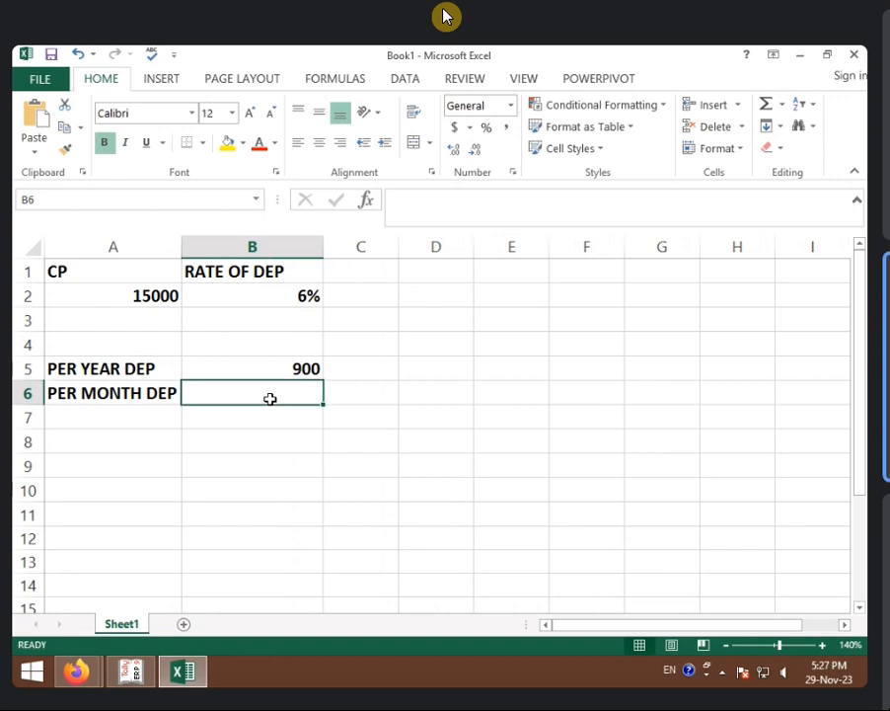
text(=)
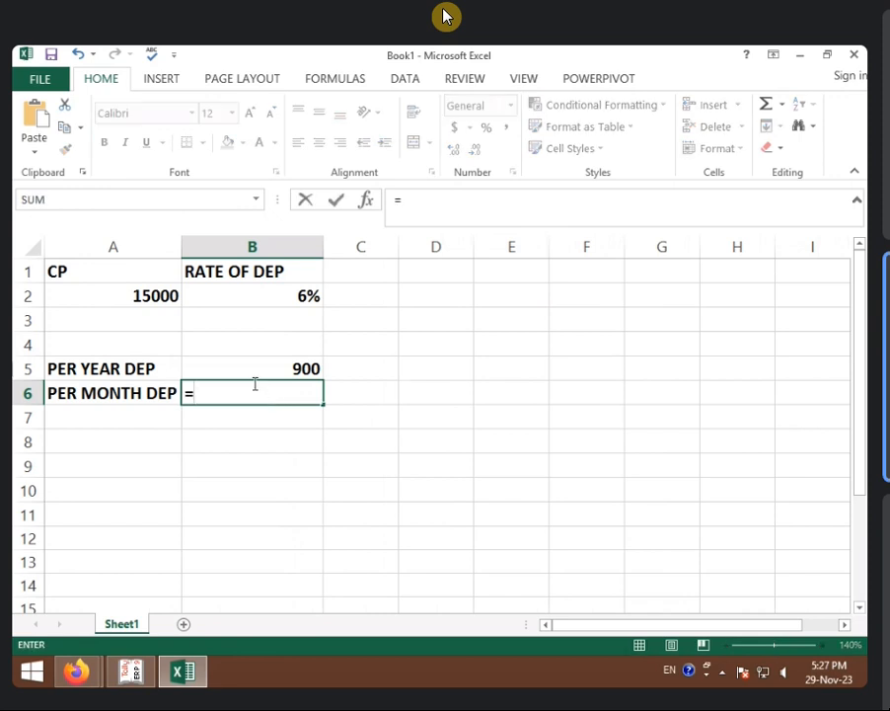
click(253, 378)
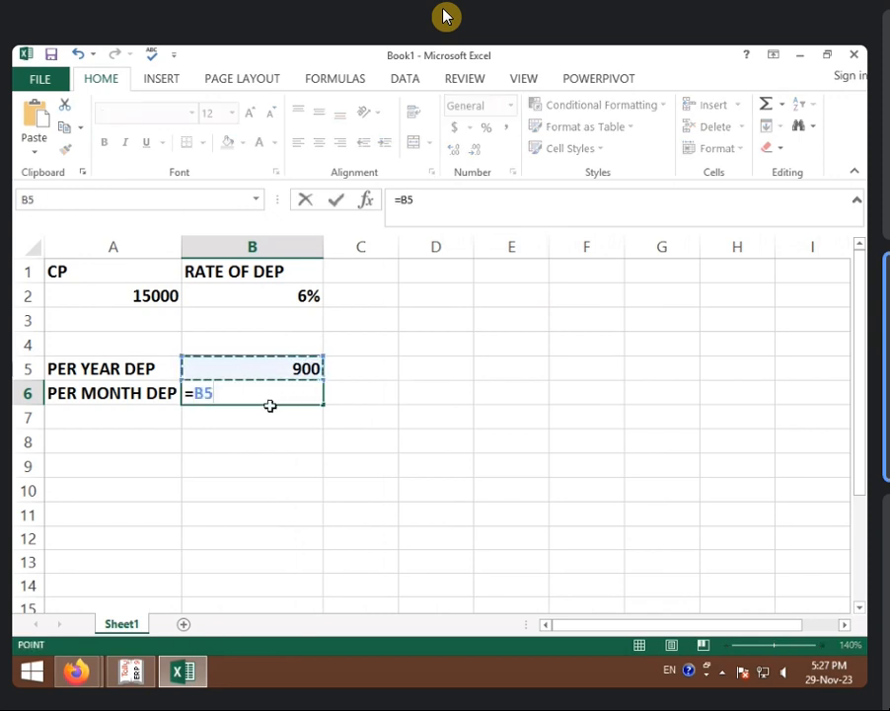
text(/12)
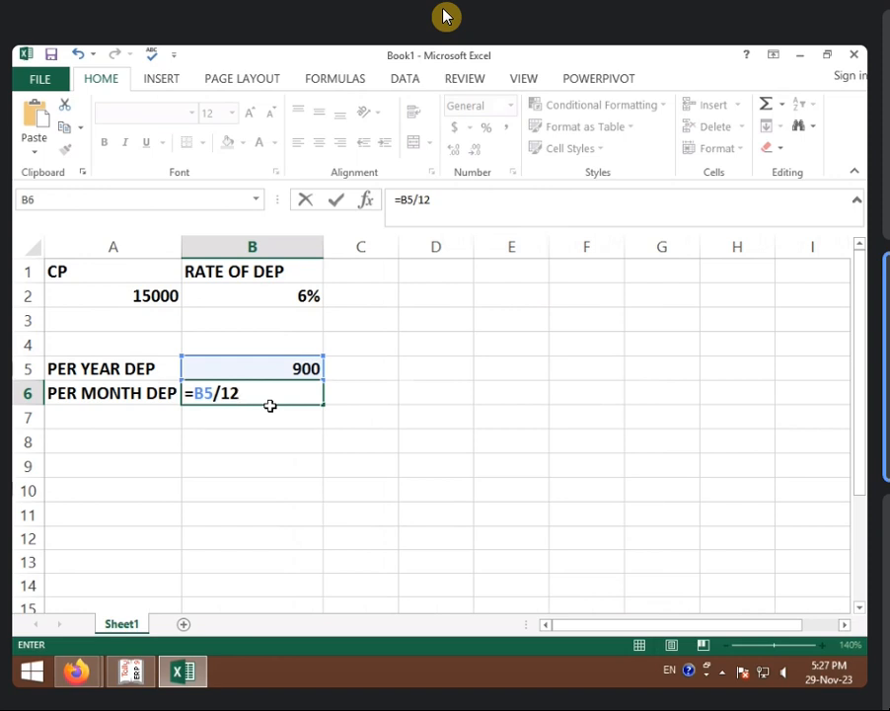
key(Return)
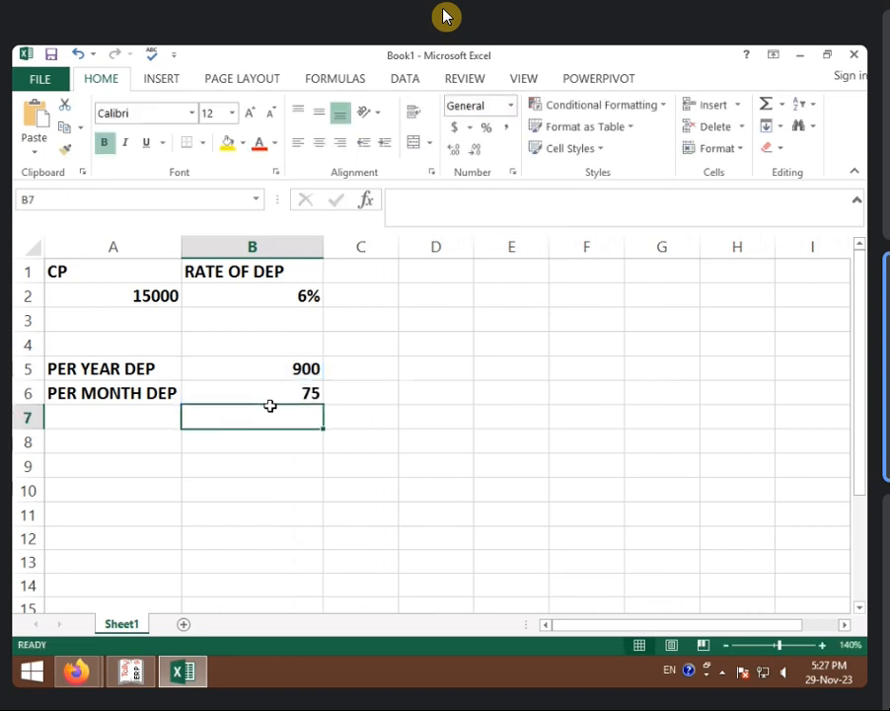
Enter the label PER DAY DEP in cell A7
click(135, 422)
text(P)
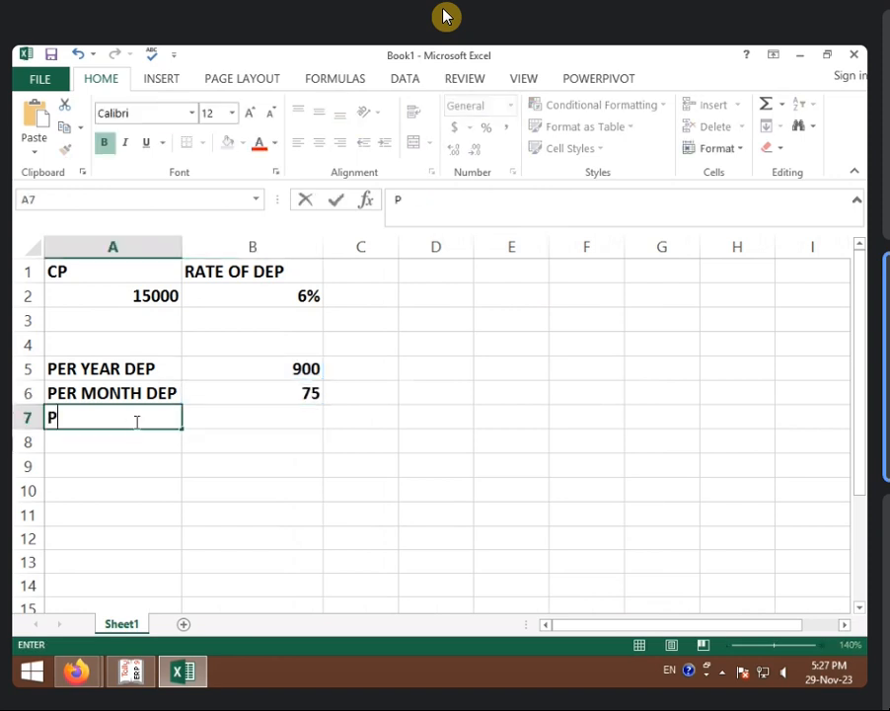
text(ER DAY DEP)
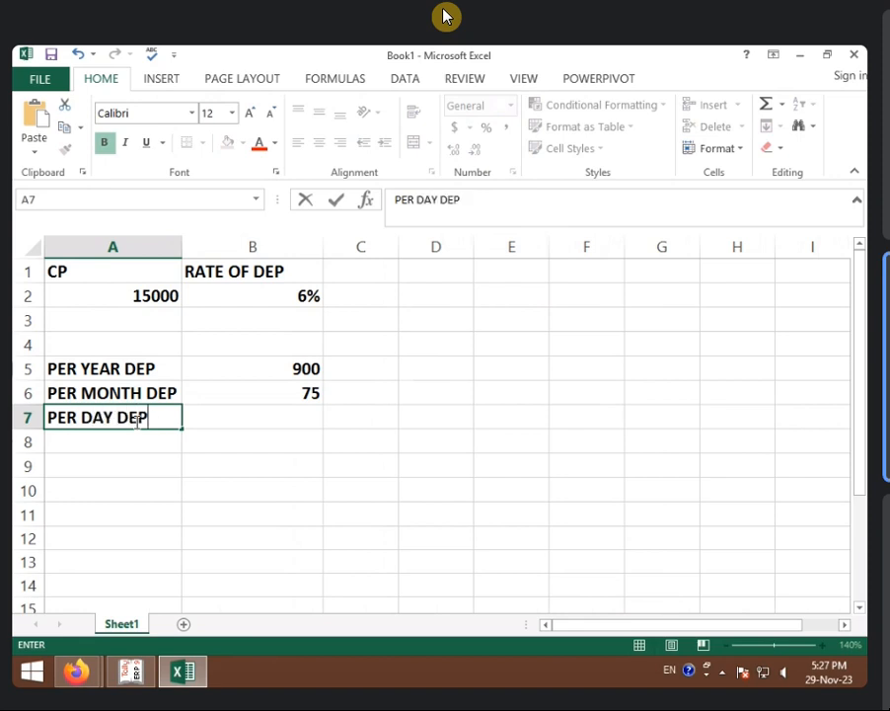
Calculate the daily depreciation in cell B7 by dividing B5 by 365
click(211, 418)
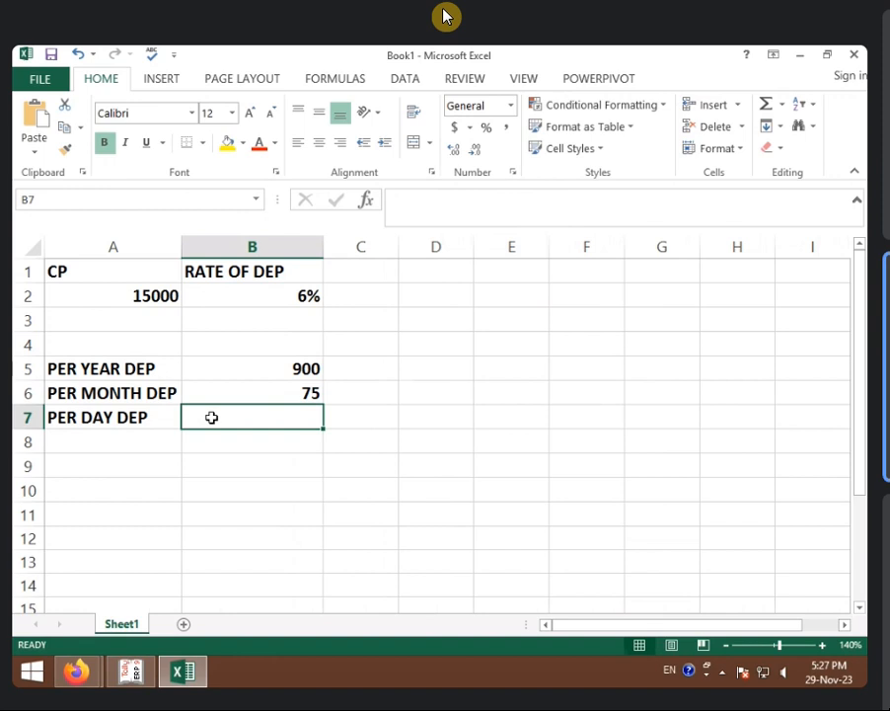
text(=)
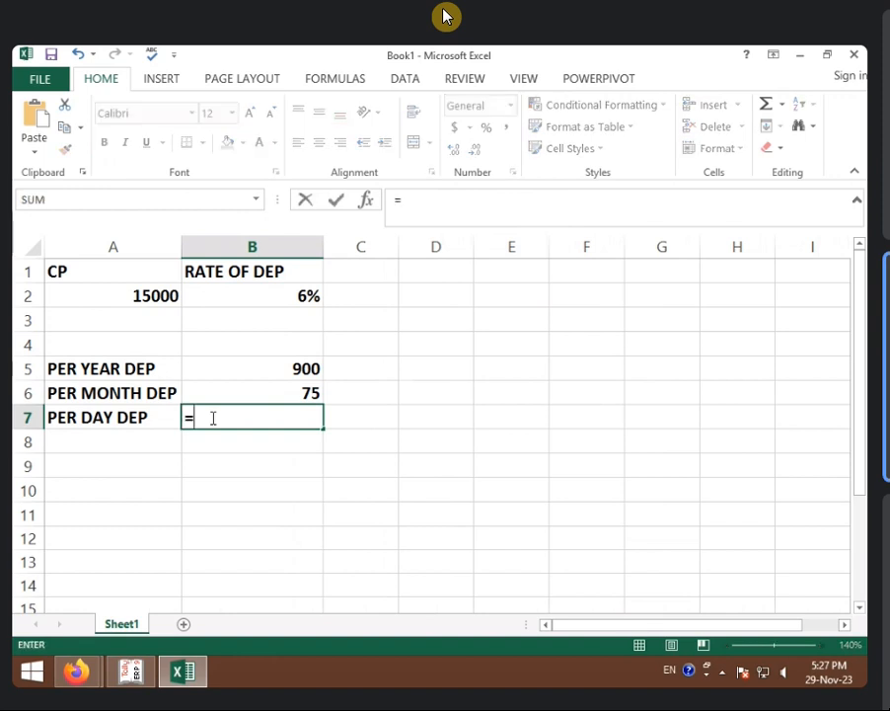
click(250, 368)
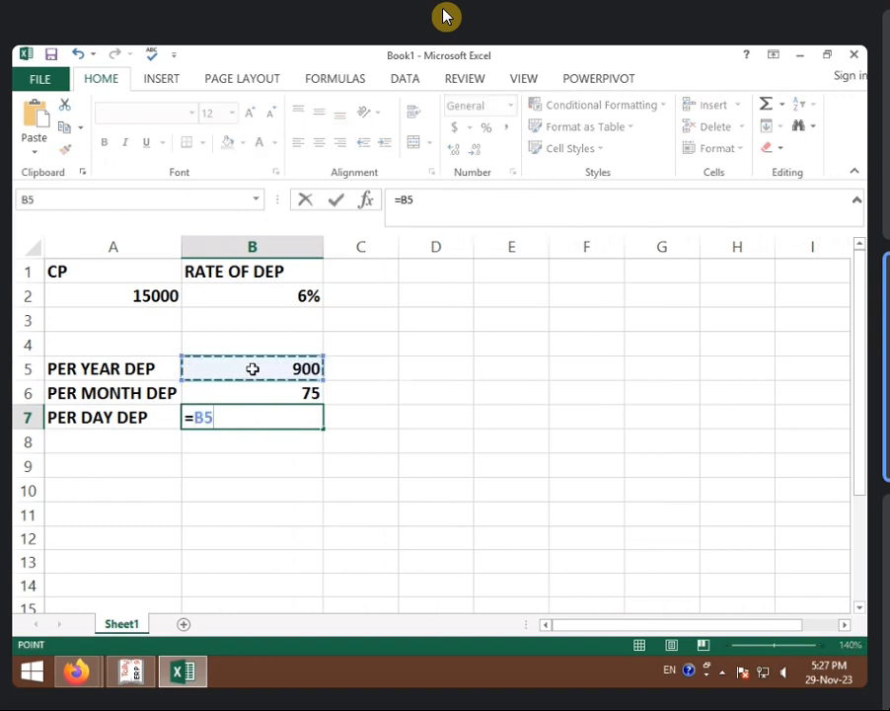
text(/)
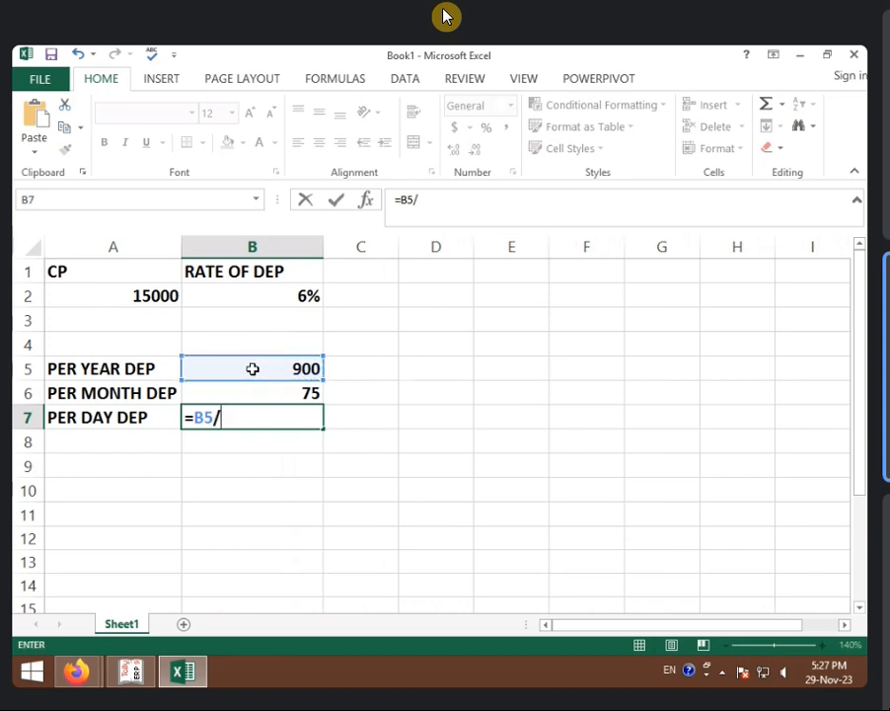
text(365)
key(Return)
Reduce the decimals of the daily depreciation in cell B7 until it displays as a whole number
click(245, 407)
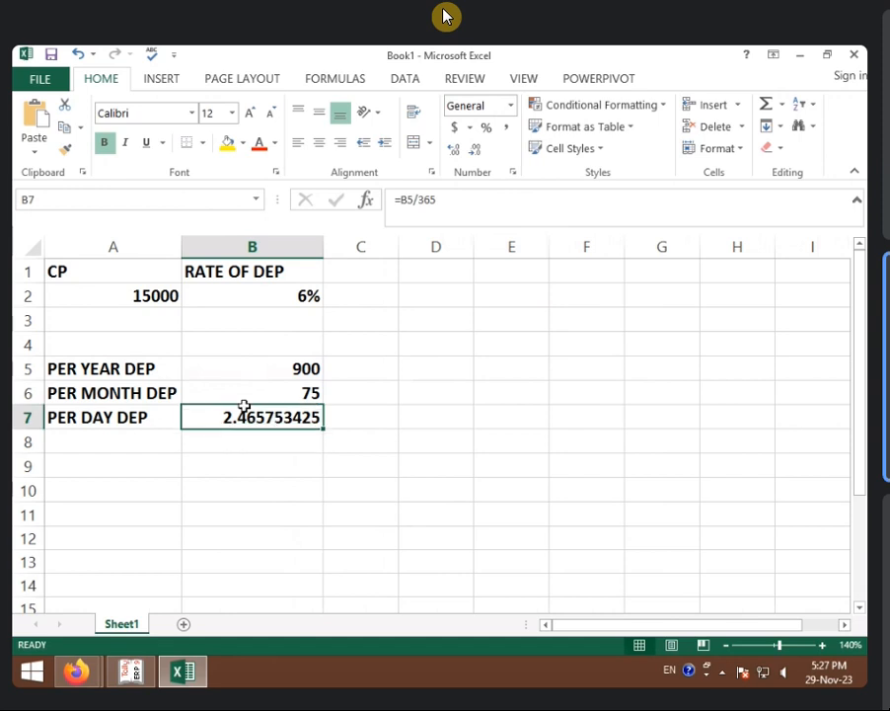
double_click(475, 153)
triple_click(475, 153)
double_click(475, 154)
double_click(474, 153)
click(420, 367)
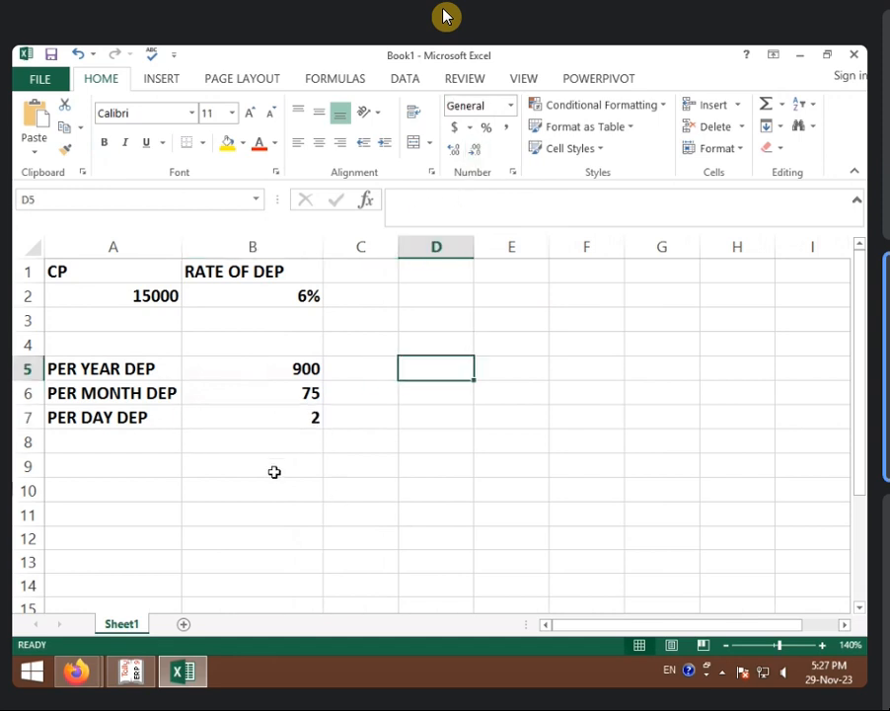
Delete the empty row 4 above the PER YEAR DEP row
right_click(32, 341)
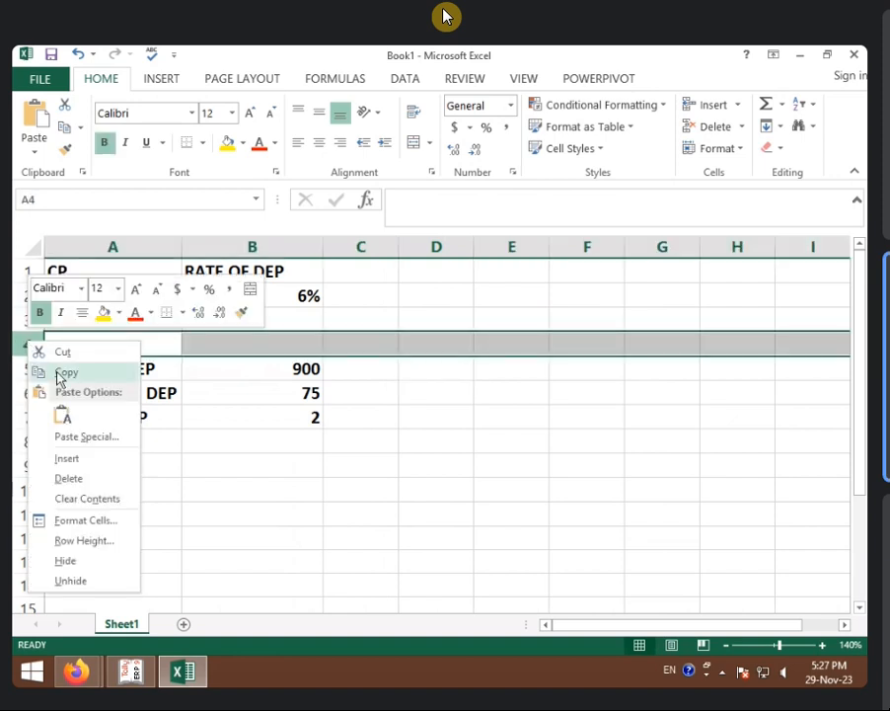
click(80, 479)
click(138, 416)
Apply all borders to the cell range A1:B12
drag(149, 274, 275, 528)
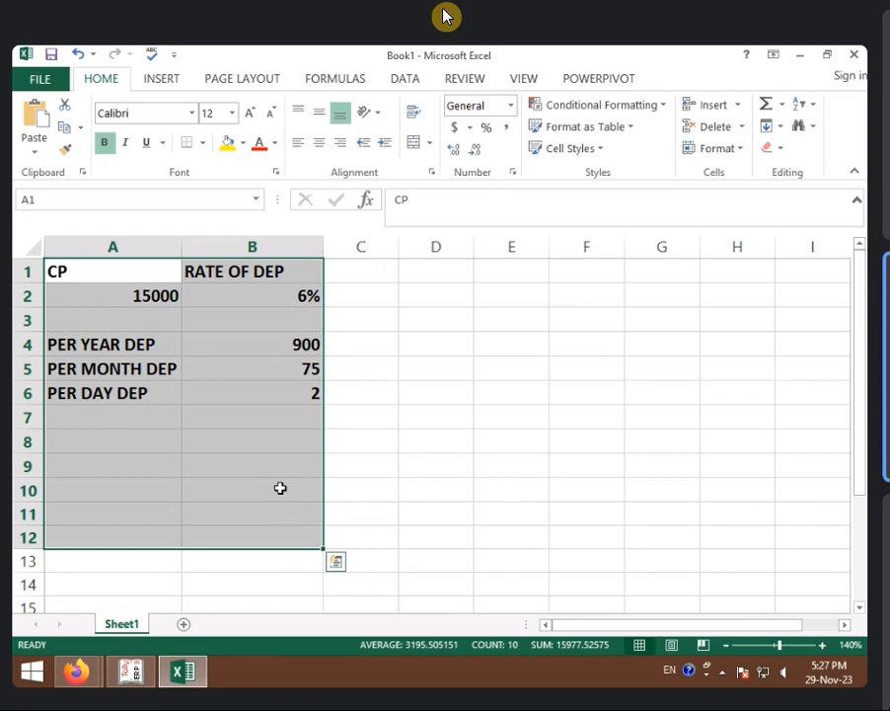
click(202, 143)
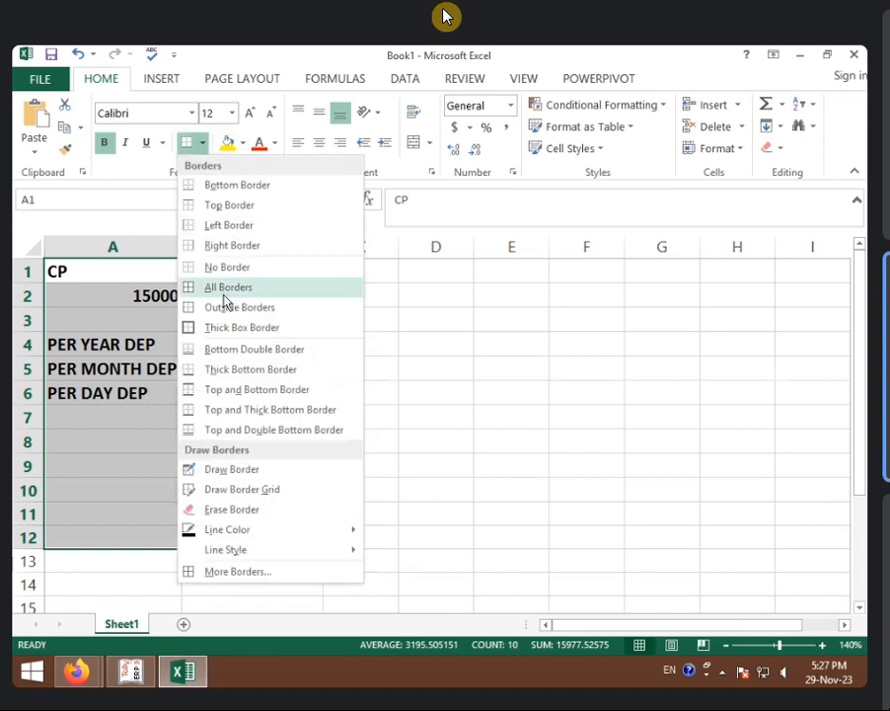
click(225, 286)
click(193, 447)
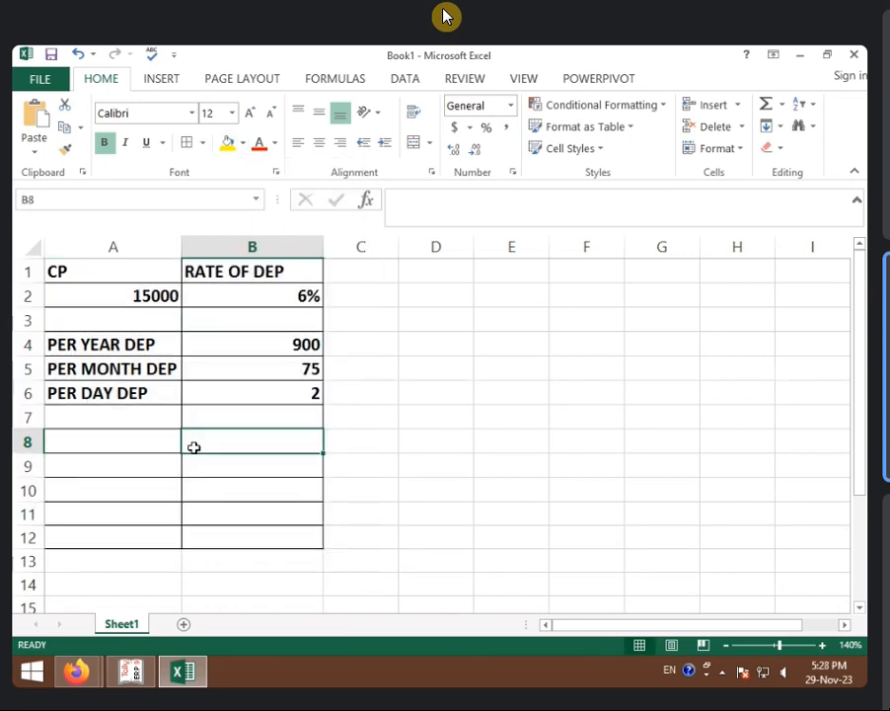
Center the contents of column B horizontally
click(253, 245)
click(320, 146)
click(375, 340)
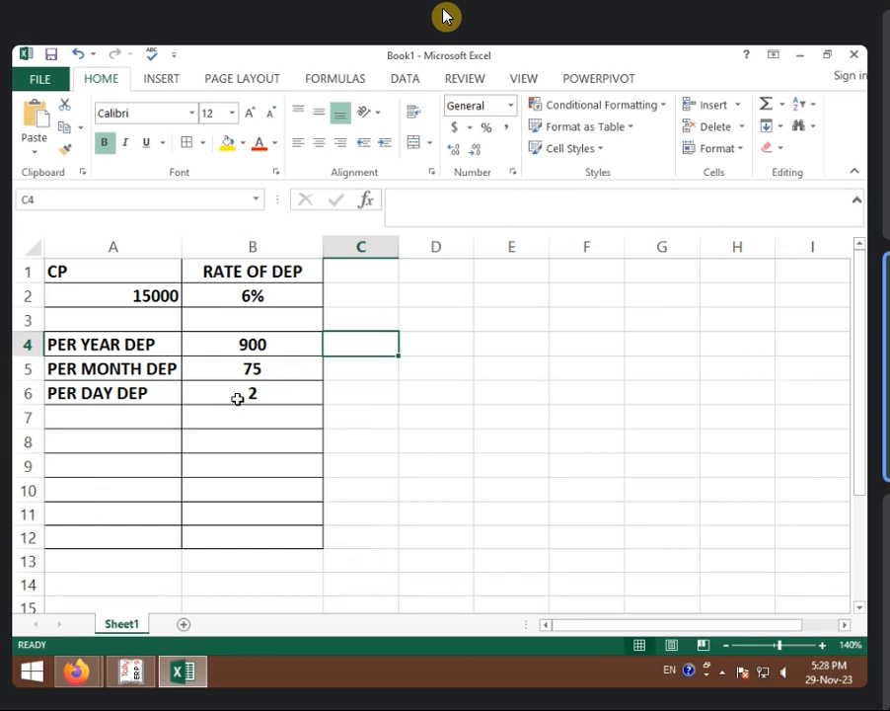
click(131, 436)
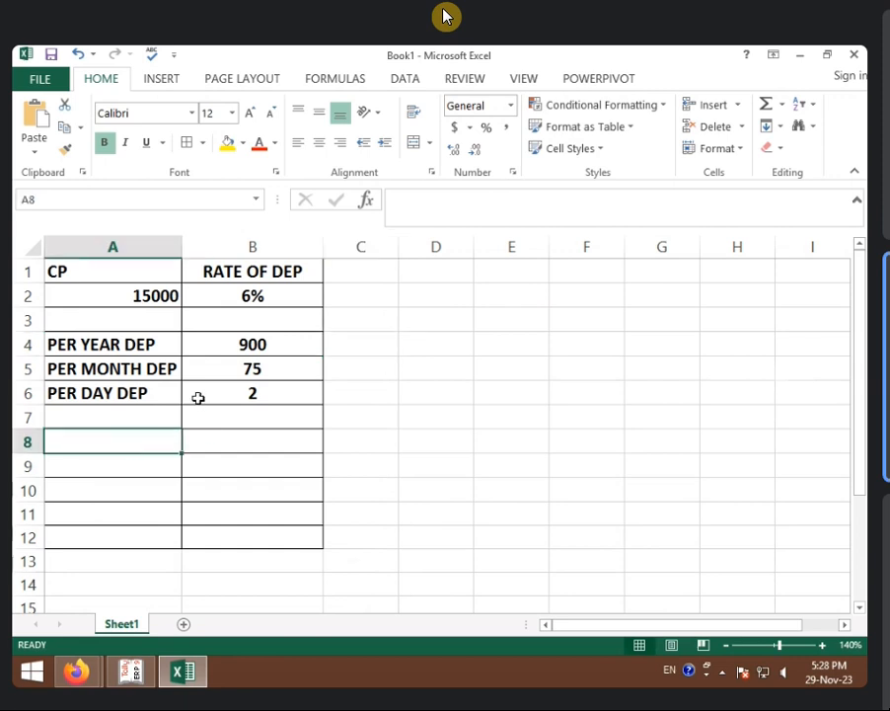
click(259, 347)
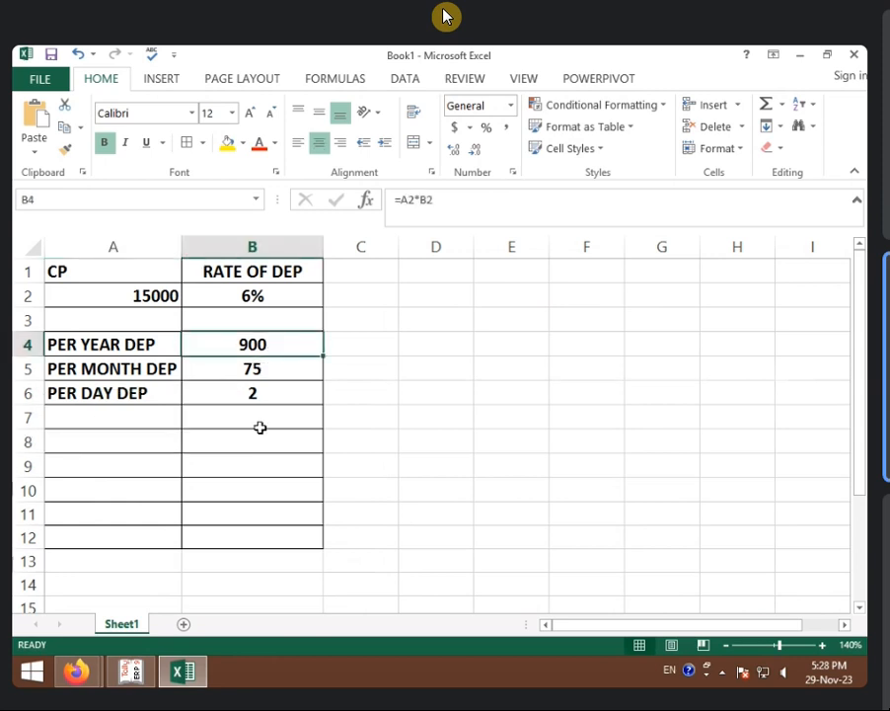
click(266, 375)
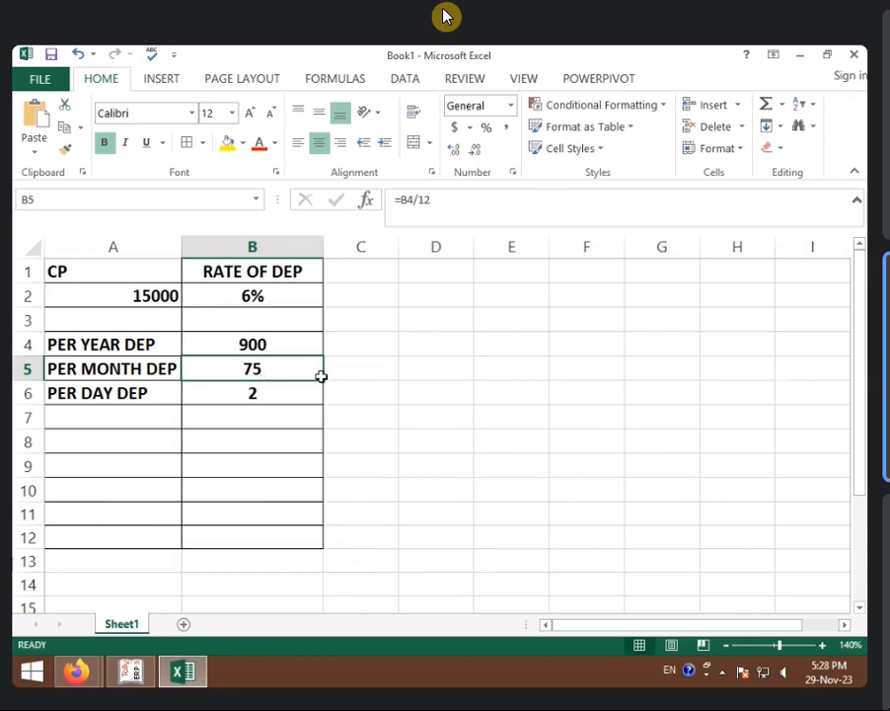
click(361, 358)
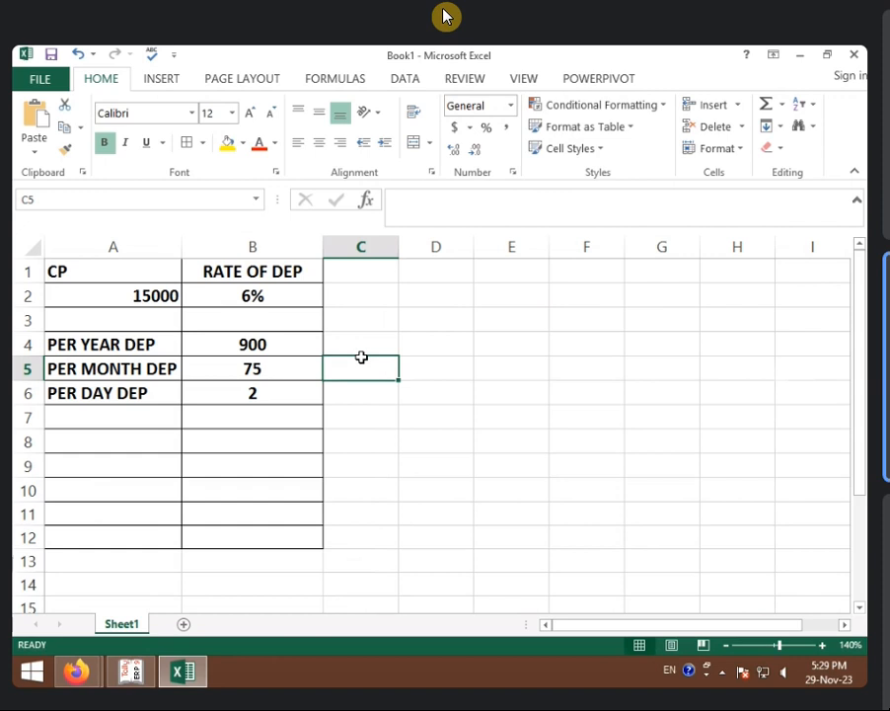
Enter the label USE DAY in cell A8
click(138, 445)
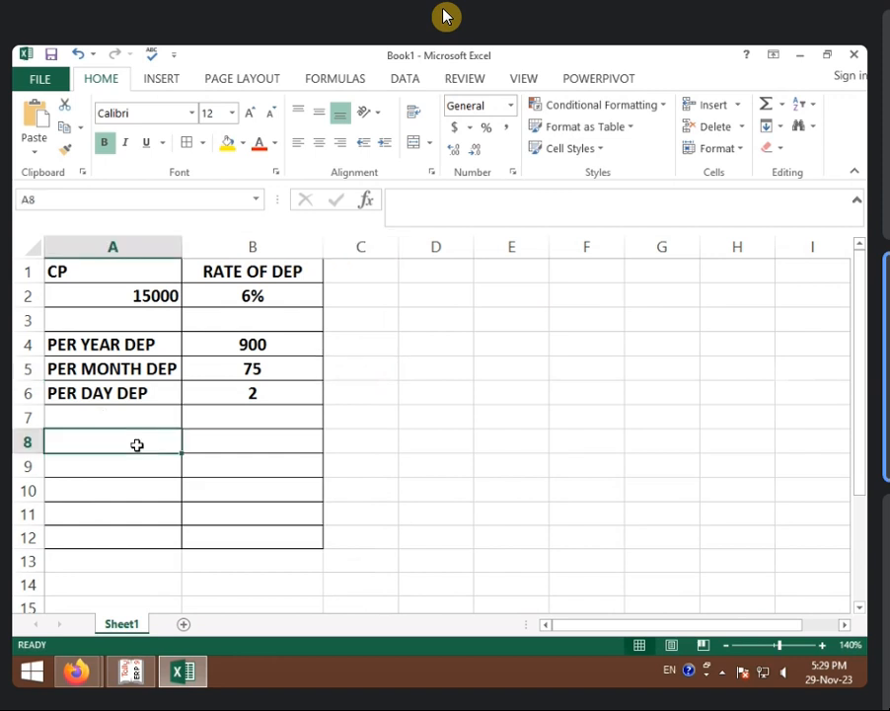
text(USE )
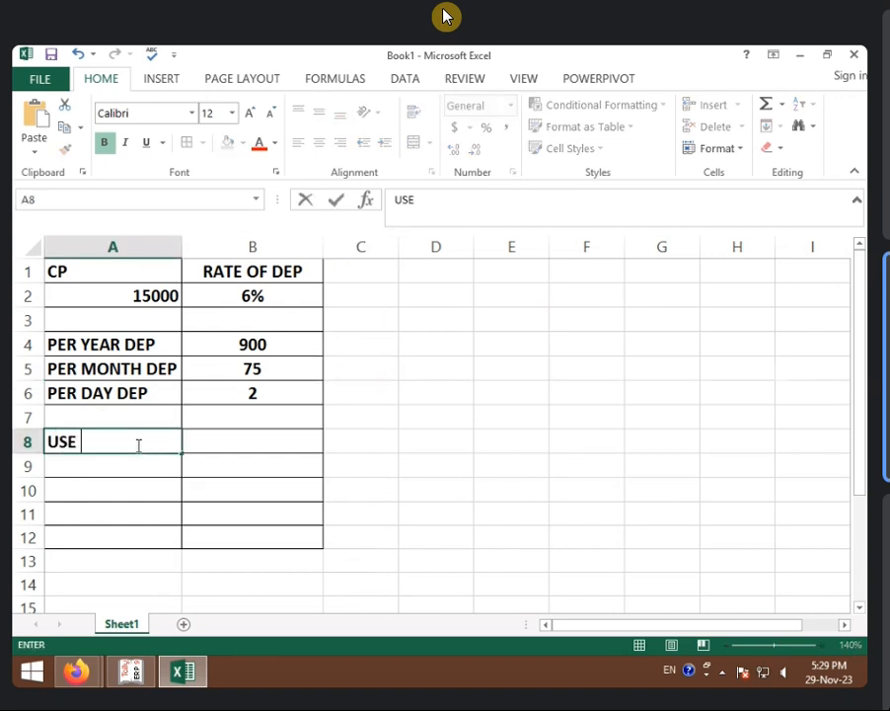
text(DAY)
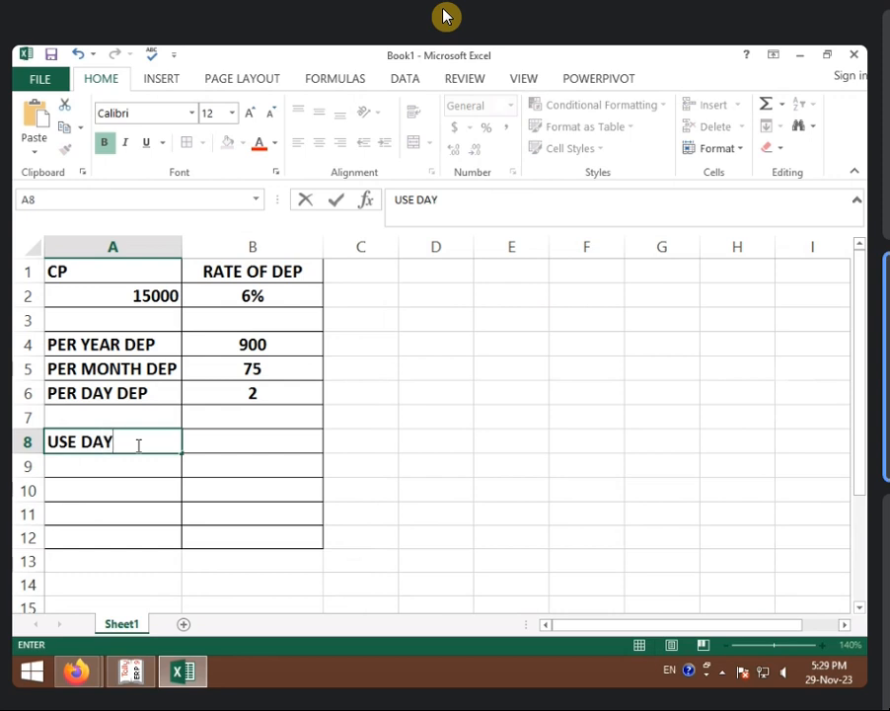
click(237, 439)
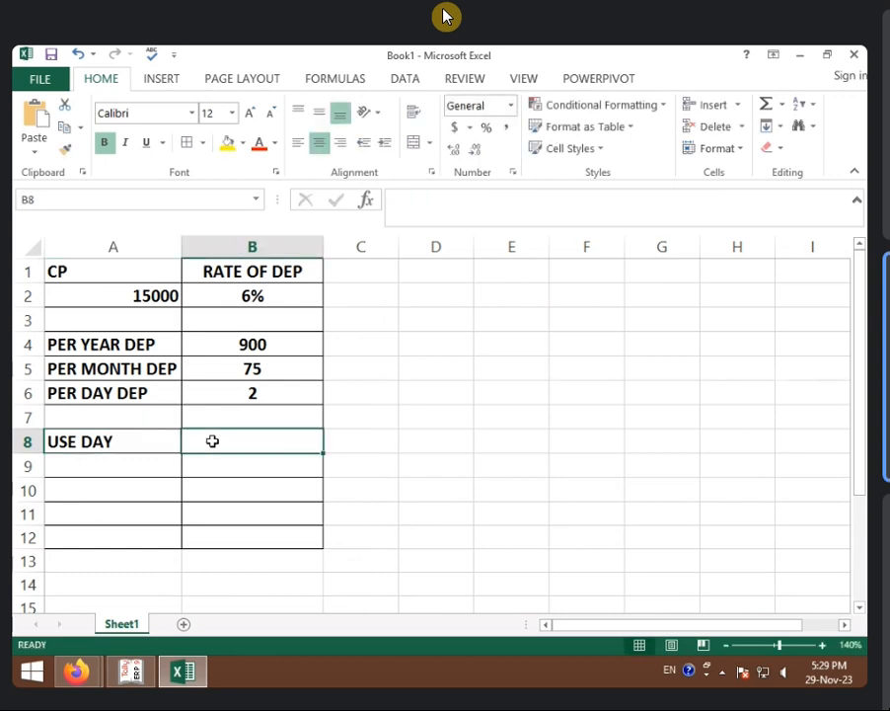
Enter the start date 1-4-2023 in cell C8
click(356, 442)
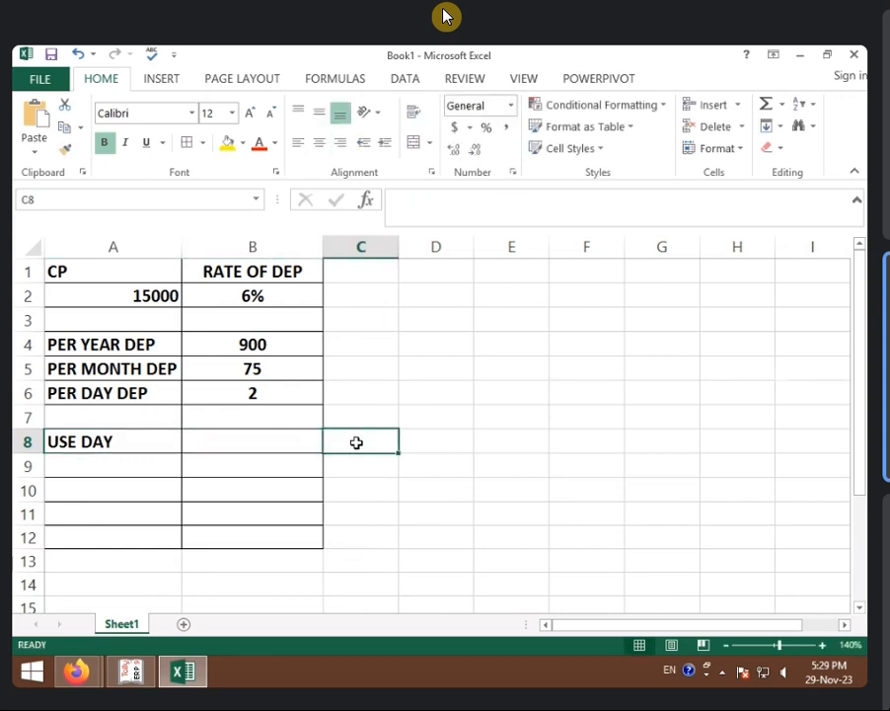
text(-1)
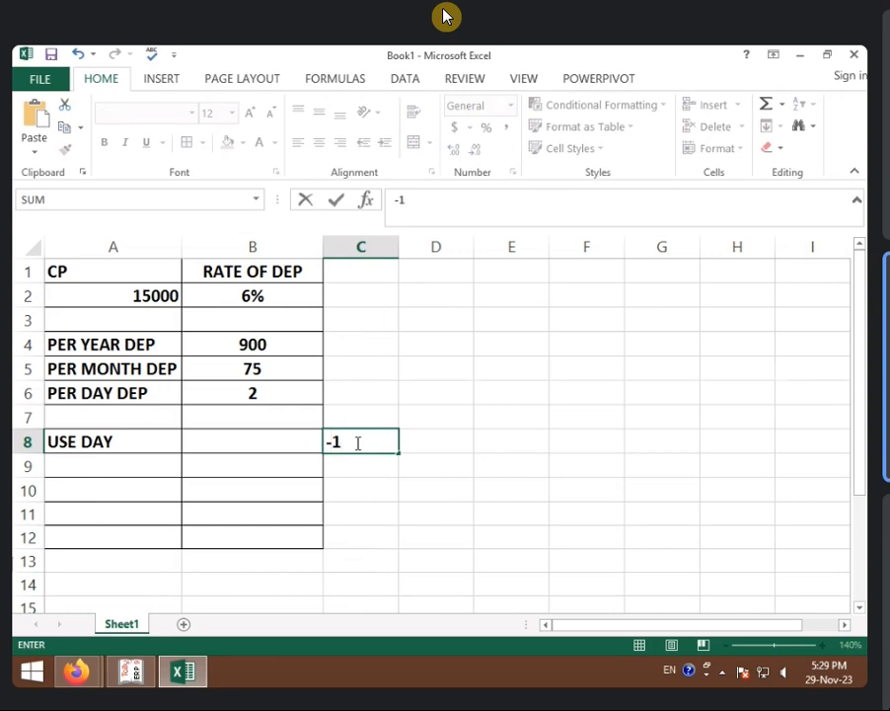
key(BackSpace)
key(BackSpace)
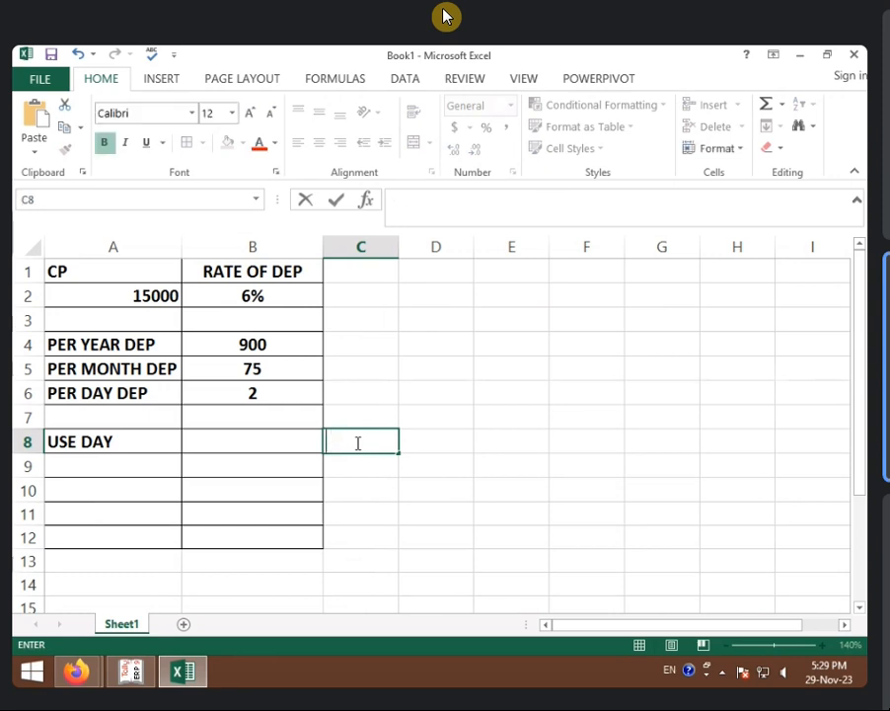
text(1-4-2023)
key(Return)
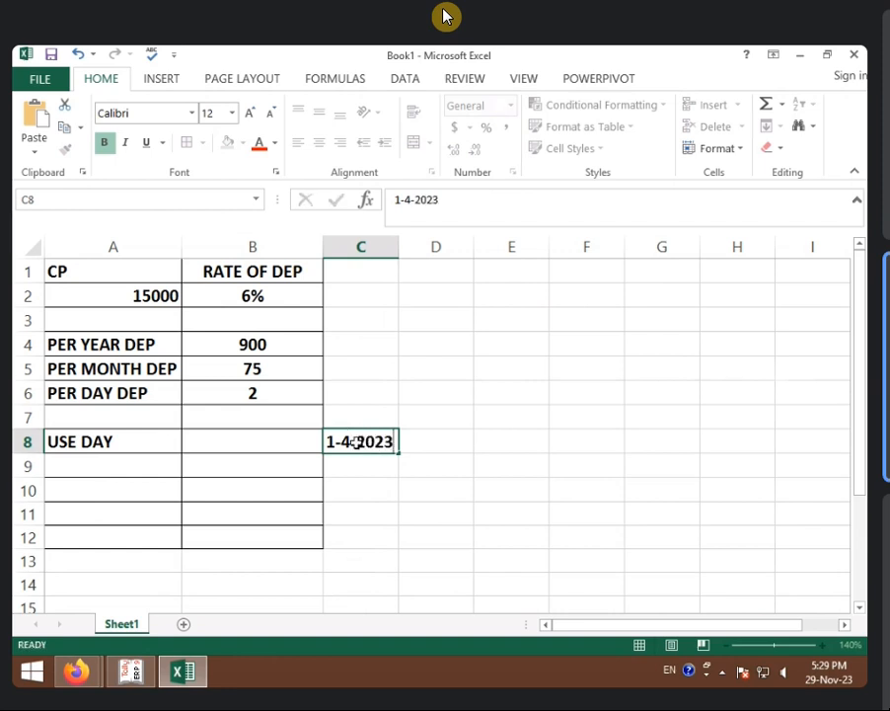
Enter the end date 19-7-2023 in cell D8
click(432, 437)
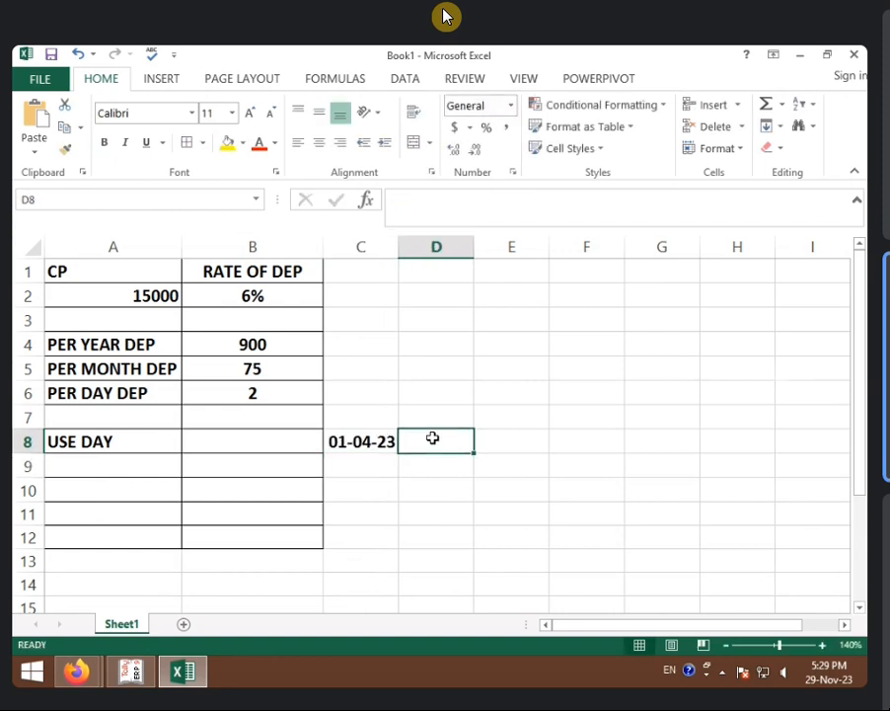
text(19-)
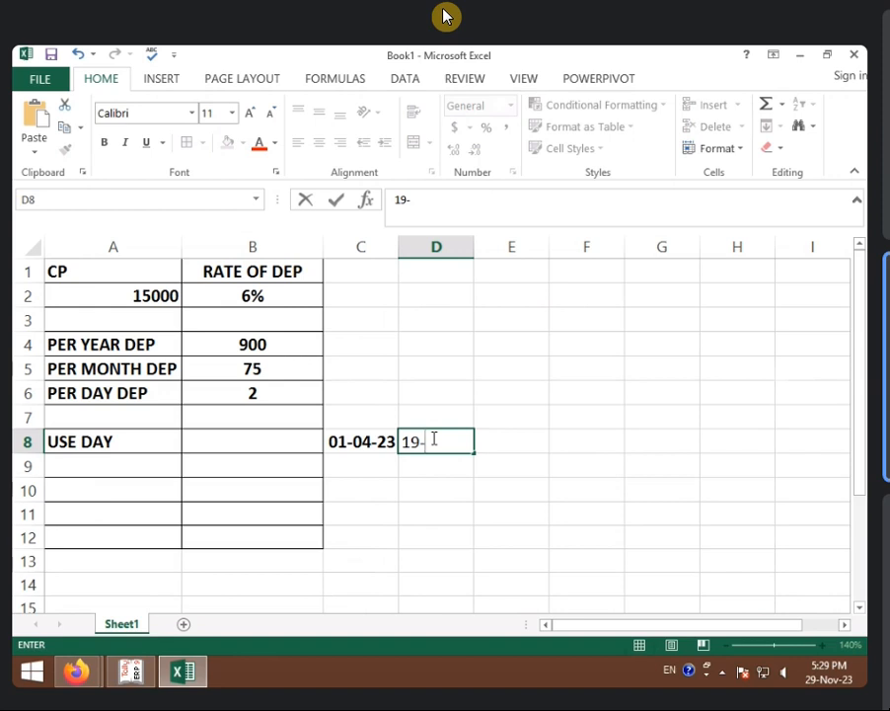
text(7)
text(-)
text(1)
key(BackSpace)
text(2023)
key(Return)
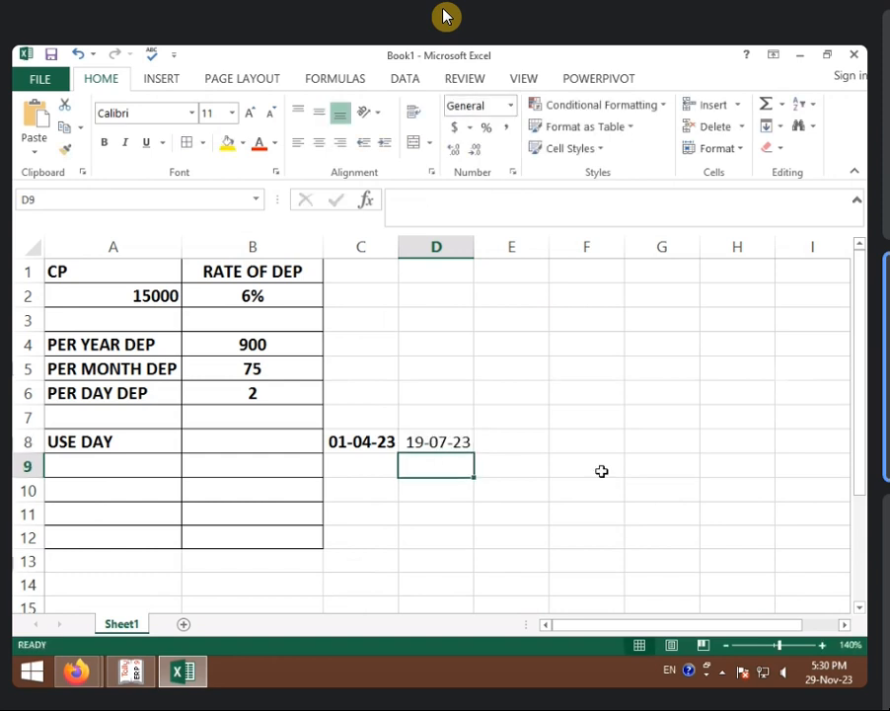
Calculate the days of use in cell B8 with the formula =D8-C8
click(267, 444)
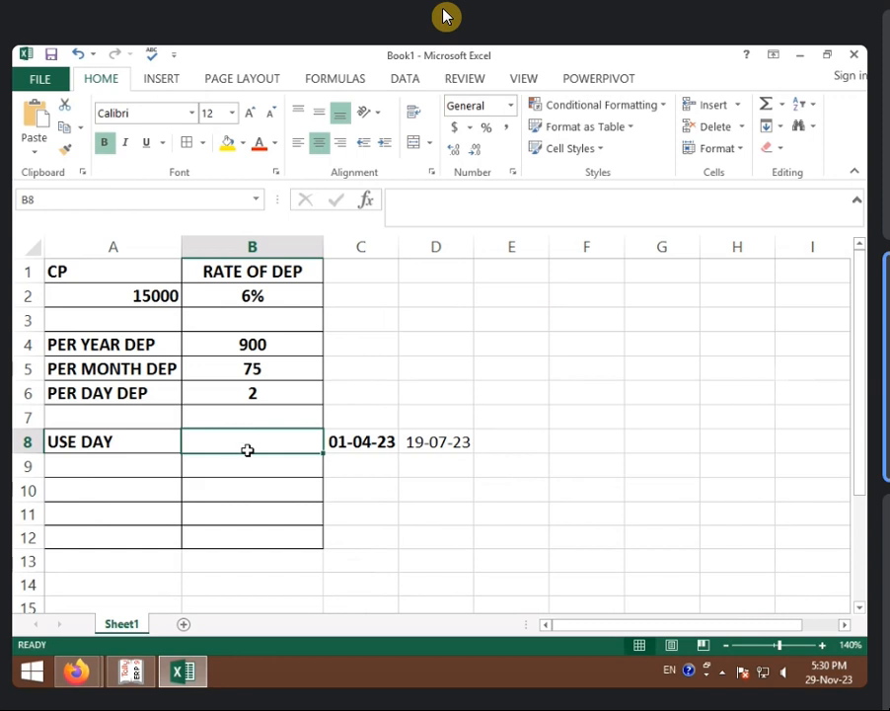
text(=)
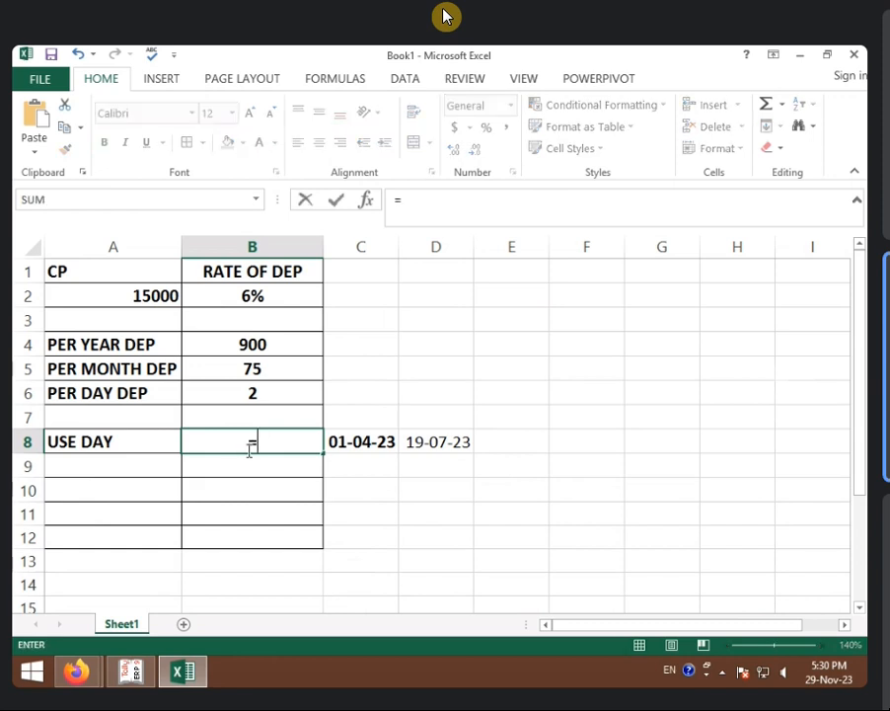
click(440, 444)
text(-)
click(379, 445)
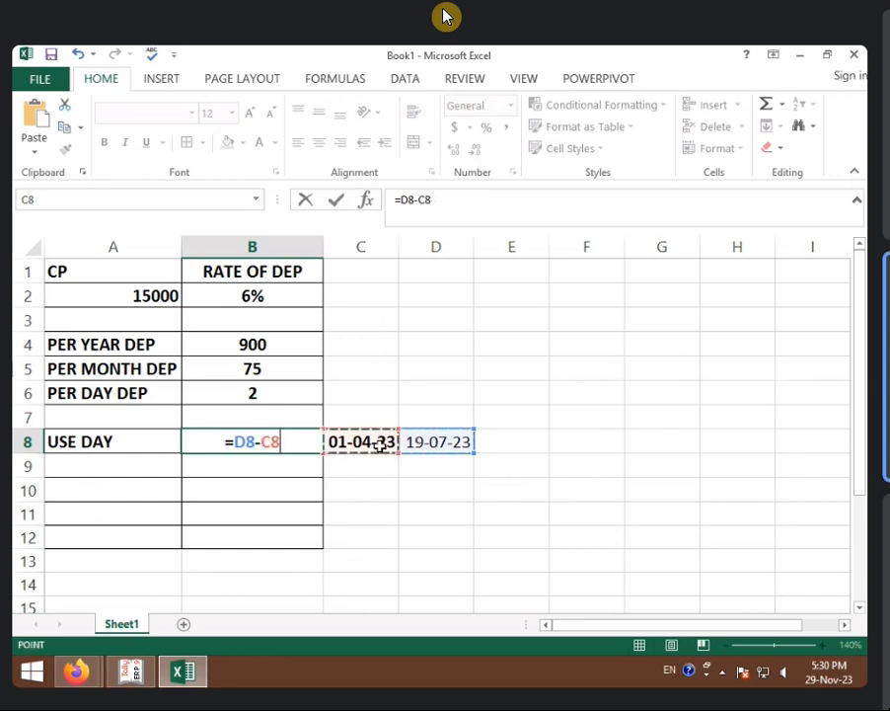
key(Return)
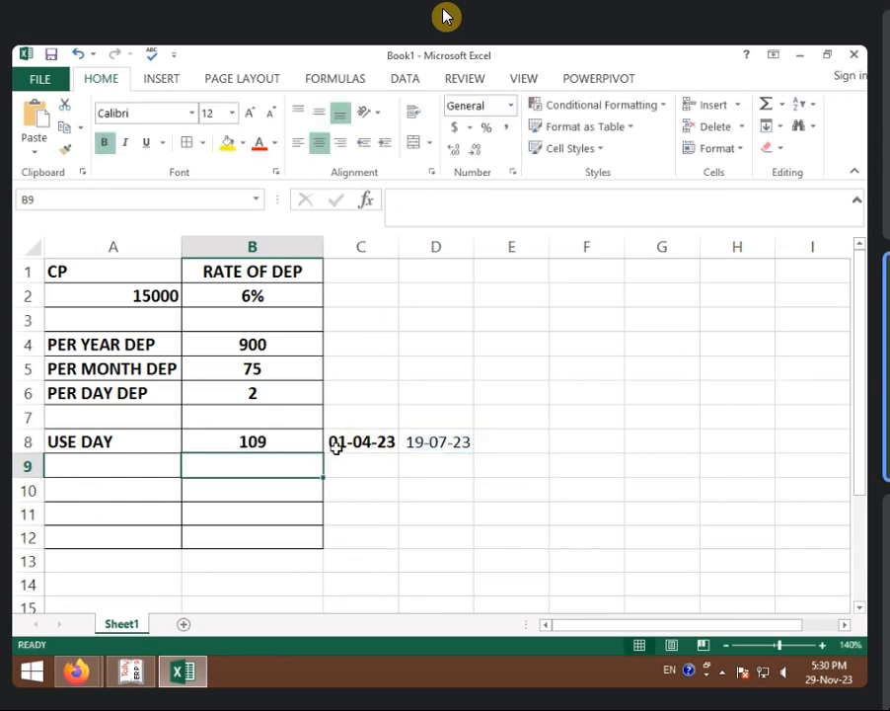
drag(351, 441, 357, 458)
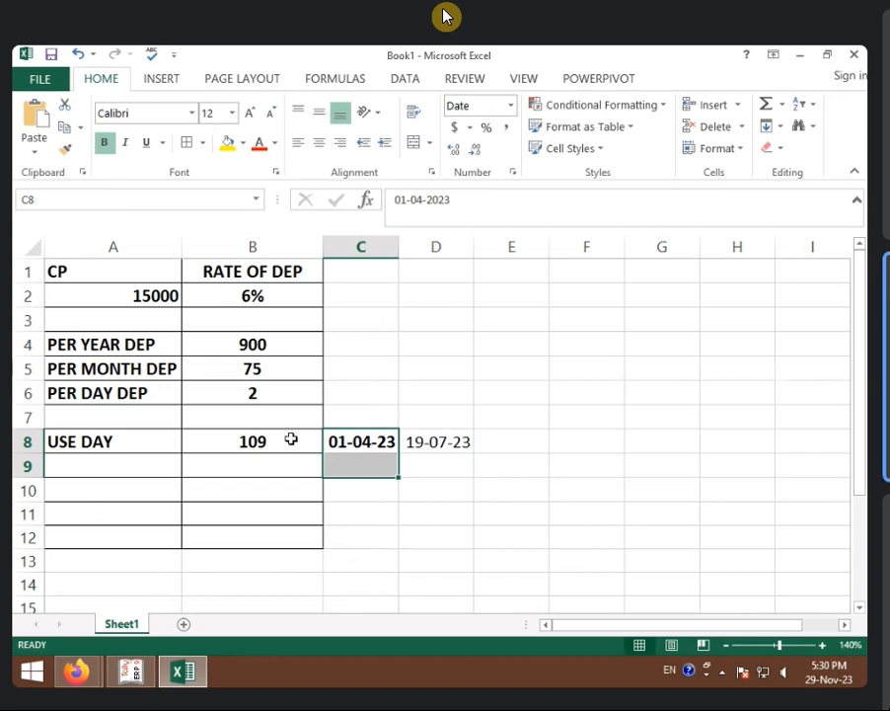
click(245, 440)
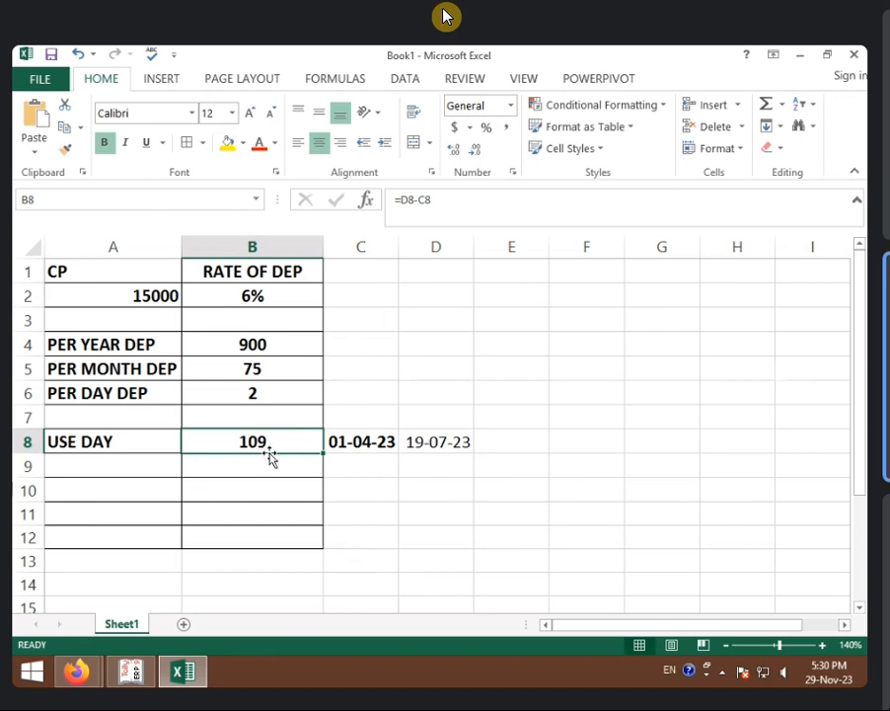
click(265, 395)
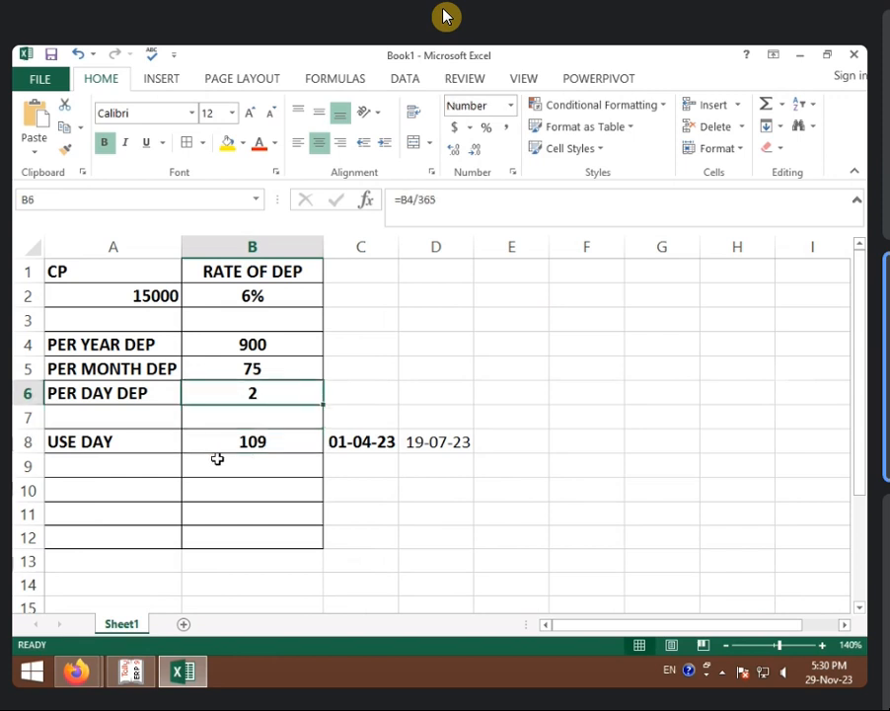
Enter the label USE DAY DEP in cell A9
click(163, 455)
text(USE DAY)
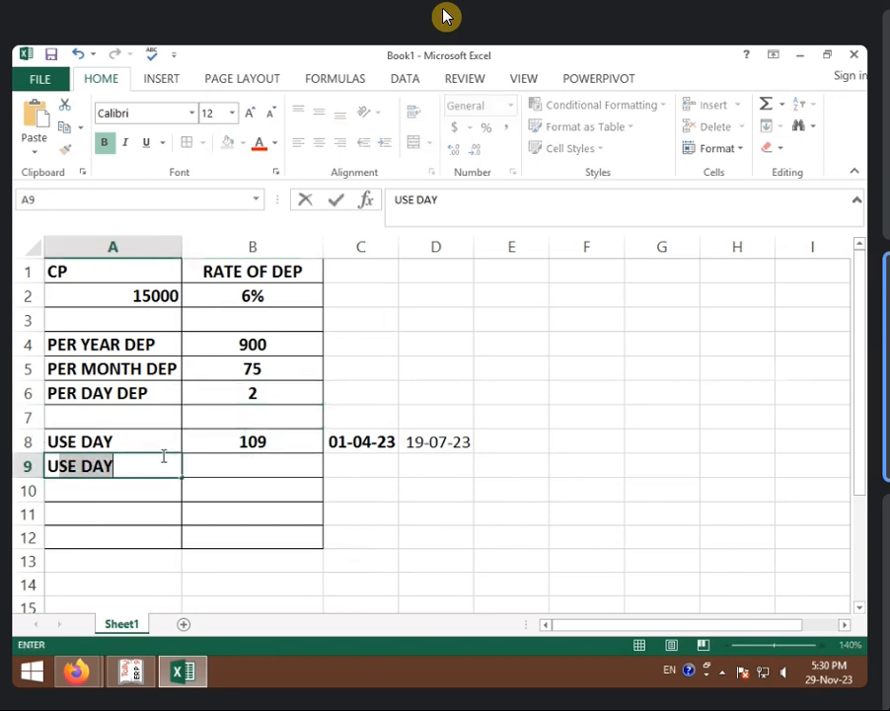
text( DEP)
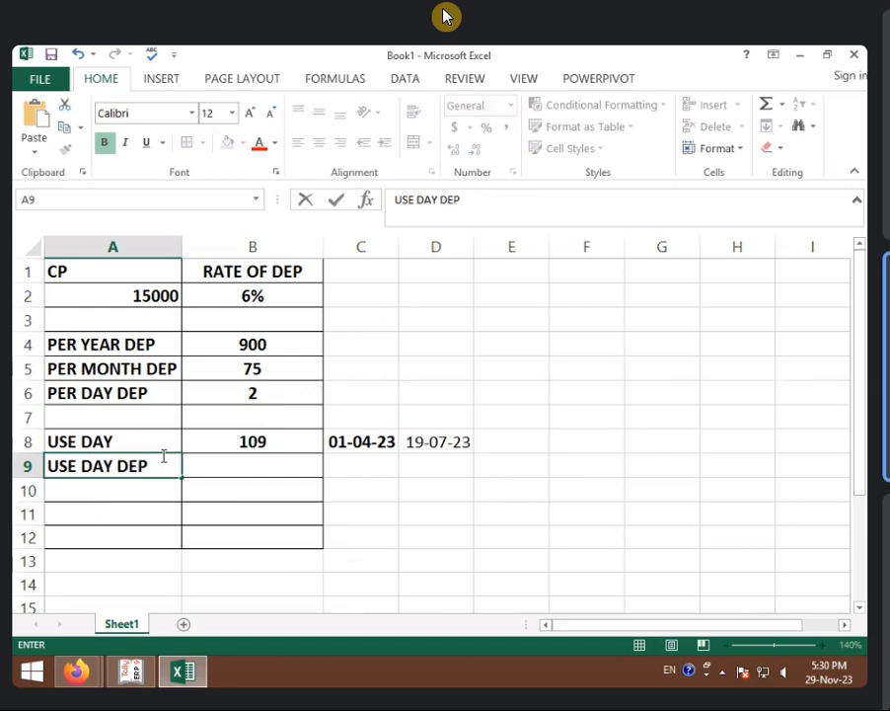
Calculate the depreciation for the days used in cell B9 with the formula =B6*B8
click(220, 465)
text(=)
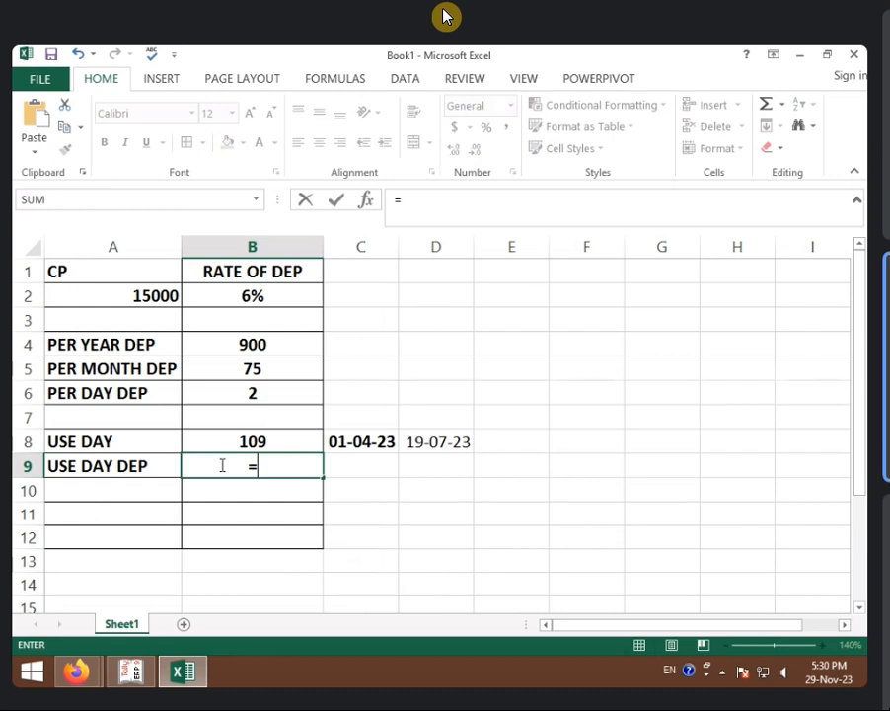
click(219, 393)
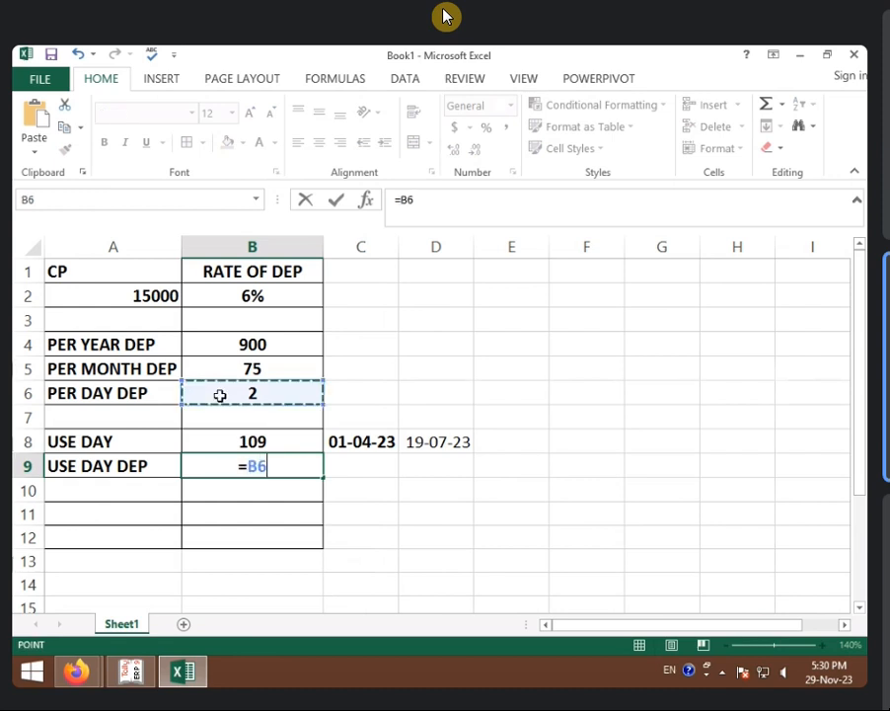
text(*)
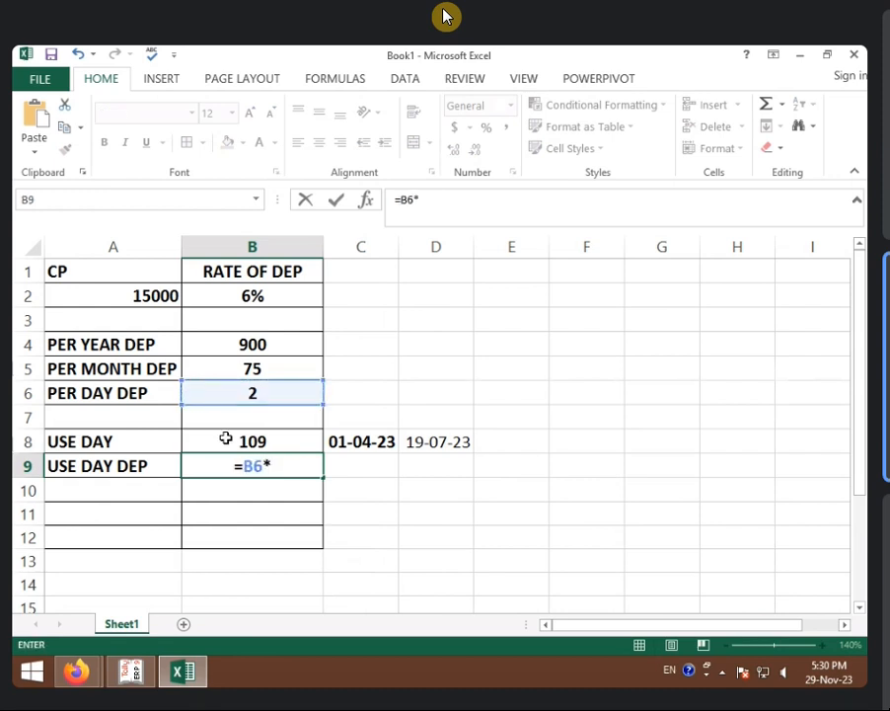
click(225, 439)
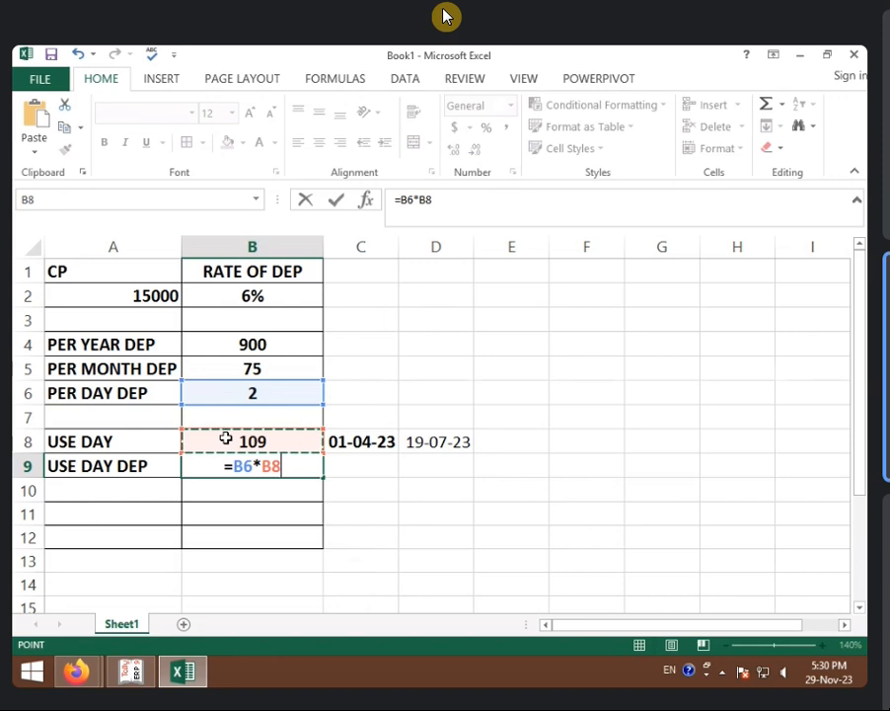
key(Return)
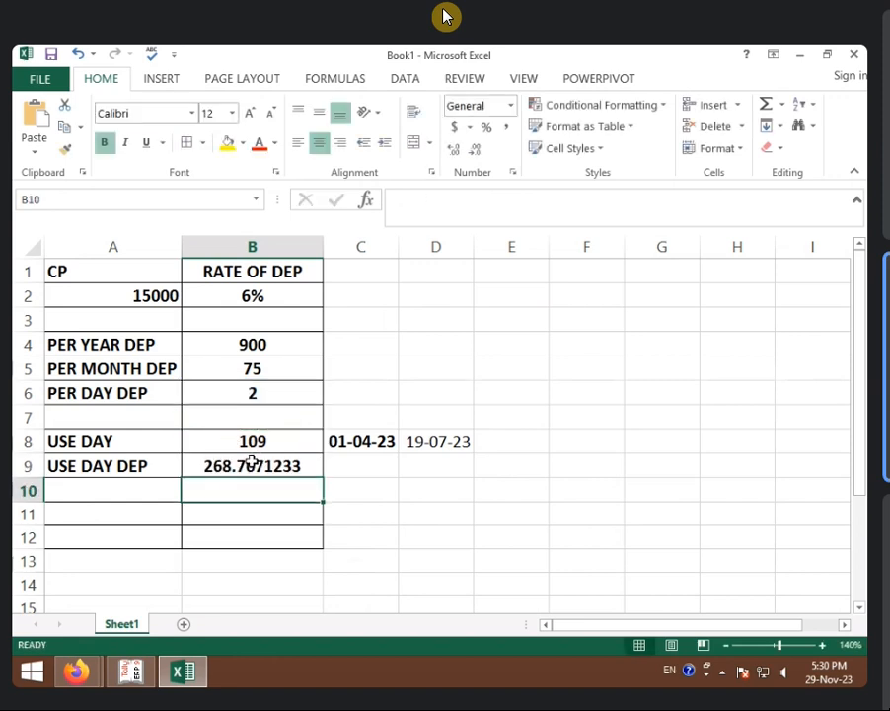
Reduce the displayed decimals of the USE DAY DEP value in cell B9 to a whole number
click(251, 460)
click(479, 154)
click(479, 154)
click(479, 155)
click(480, 155)
click(479, 154)
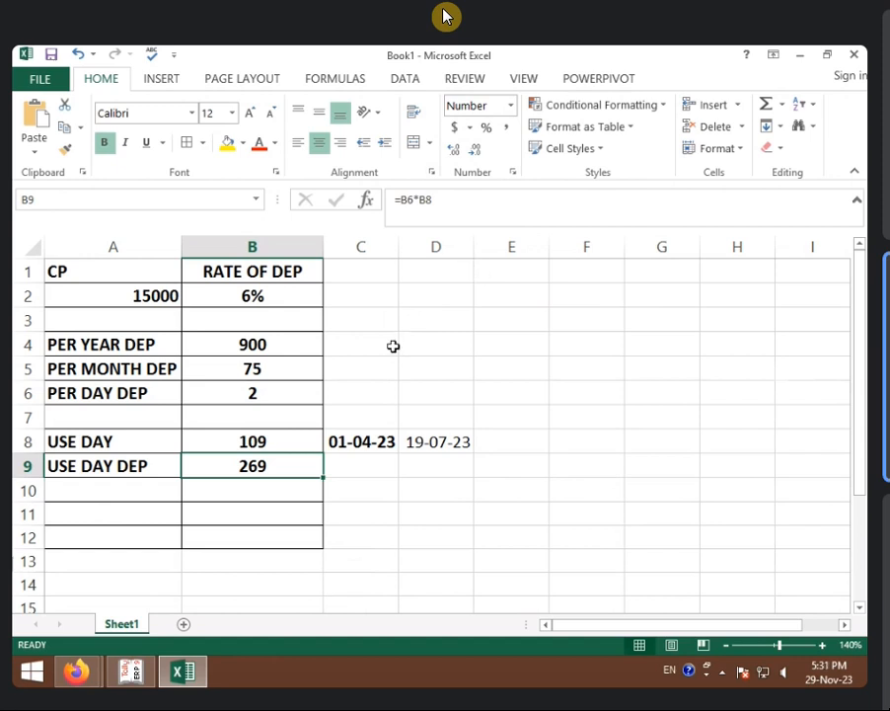
Enter the label SP in cell A11
click(109, 494)
click(118, 520)
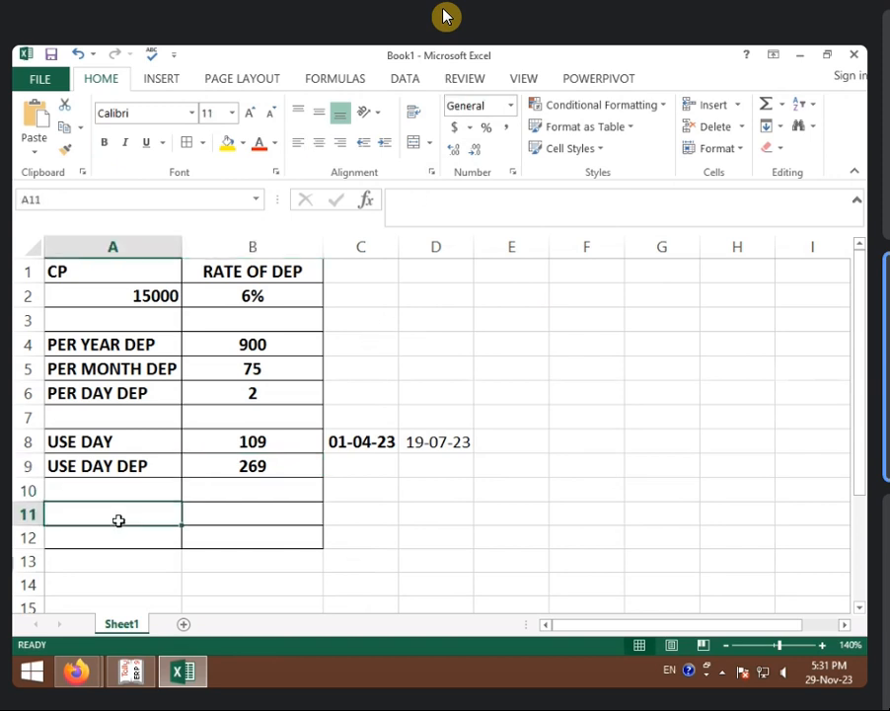
text(SP)
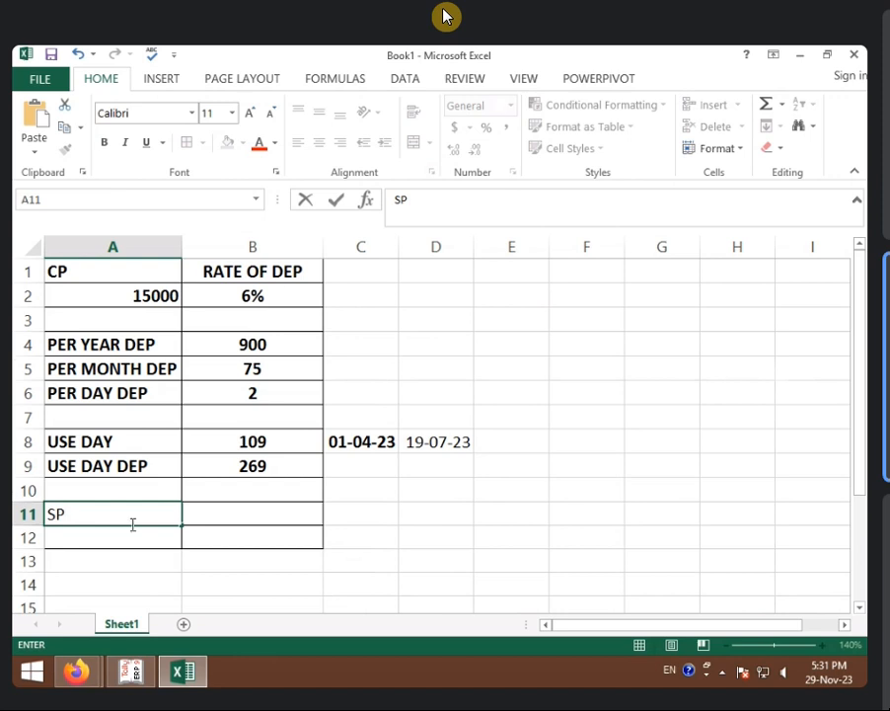
click(226, 517)
Calculate the selling price in cell B11 by subtracting the use-day depreciation from the cost price with =A2-B9
click(165, 295)
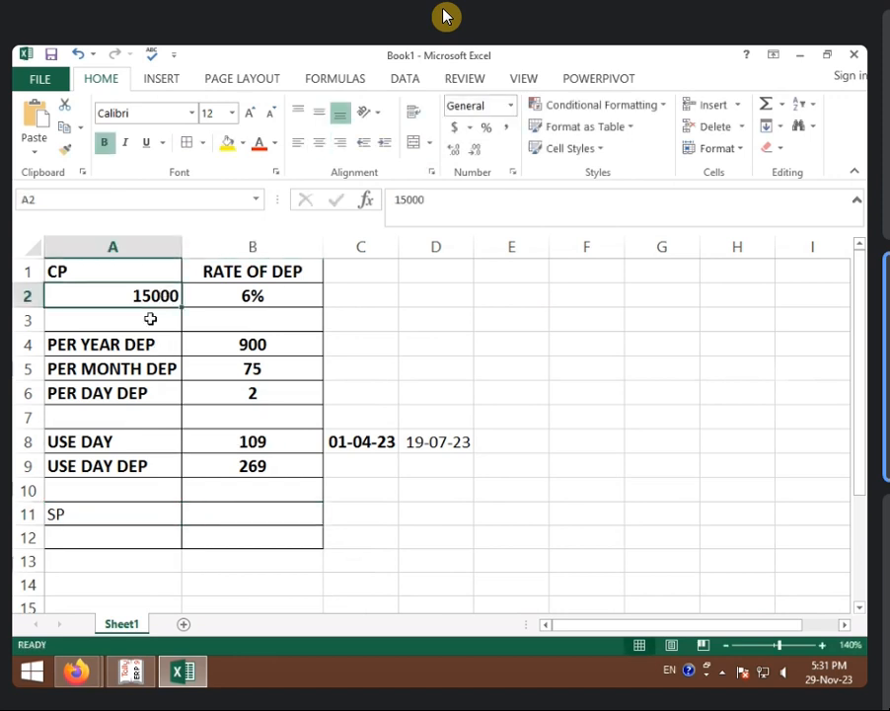
click(267, 442)
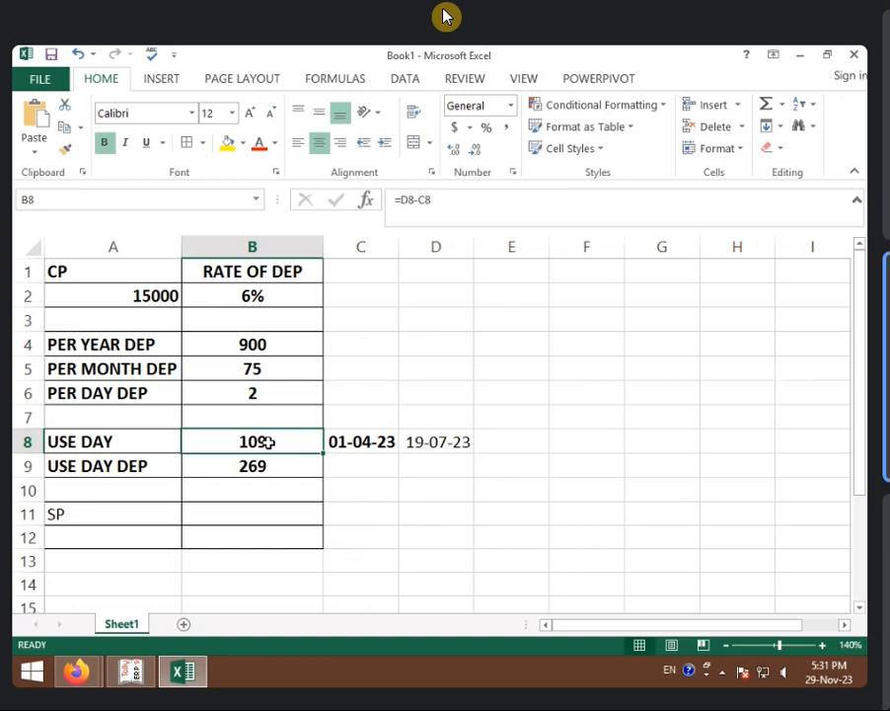
click(296, 507)
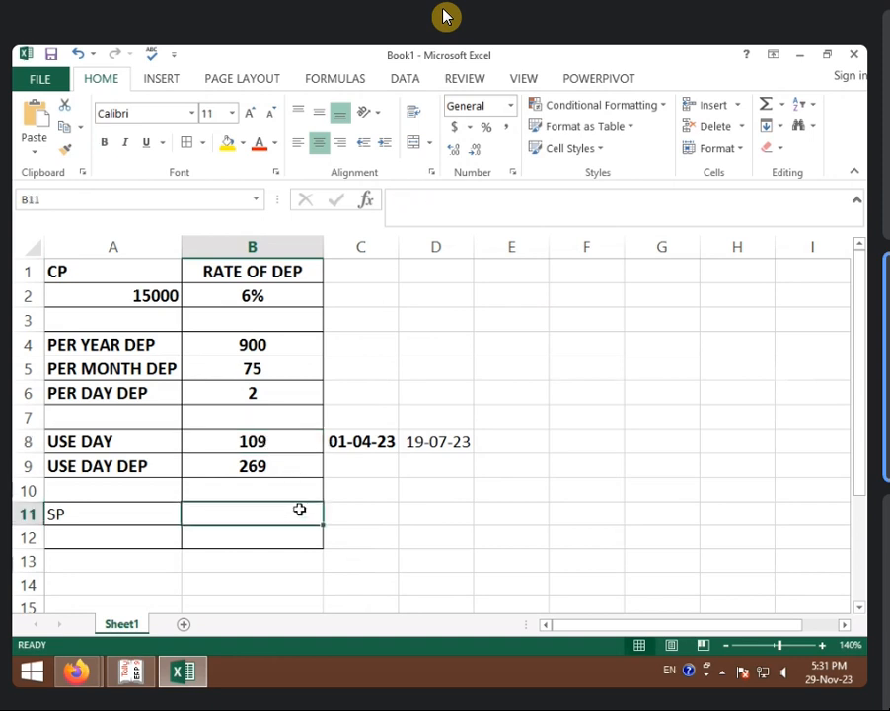
text(=)
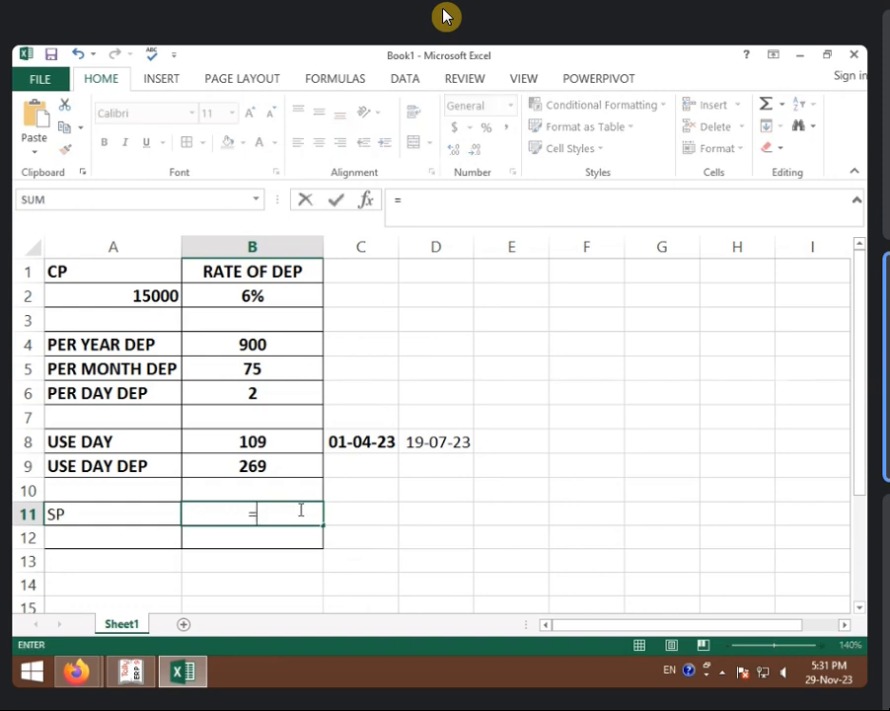
click(155, 295)
text(-)
click(239, 468)
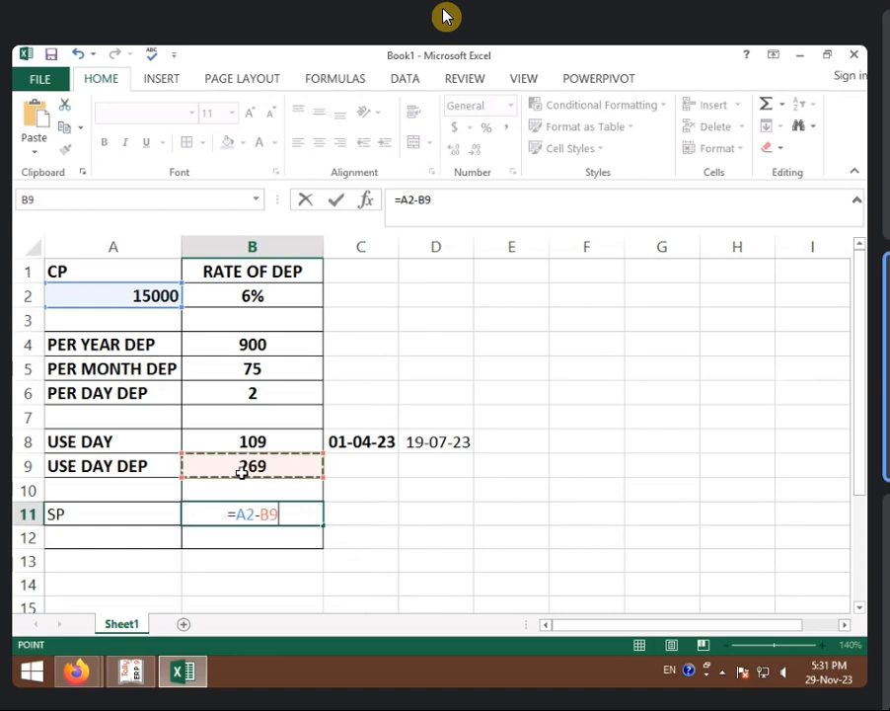
key(Return)
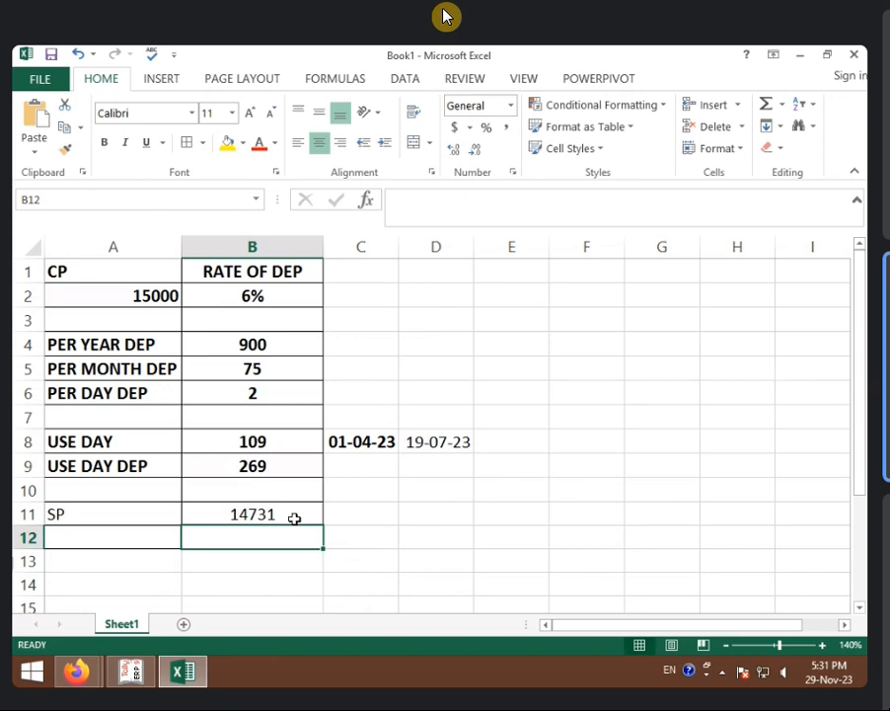
Enter the label NSP in cell A12 and the value 13000 in cell B12
click(122, 548)
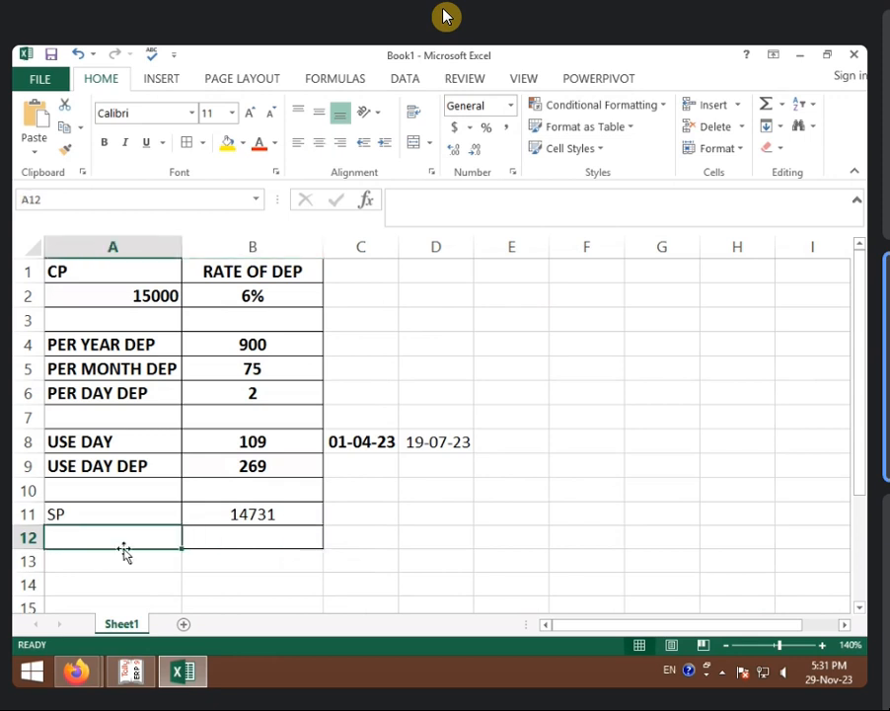
text(NSP)
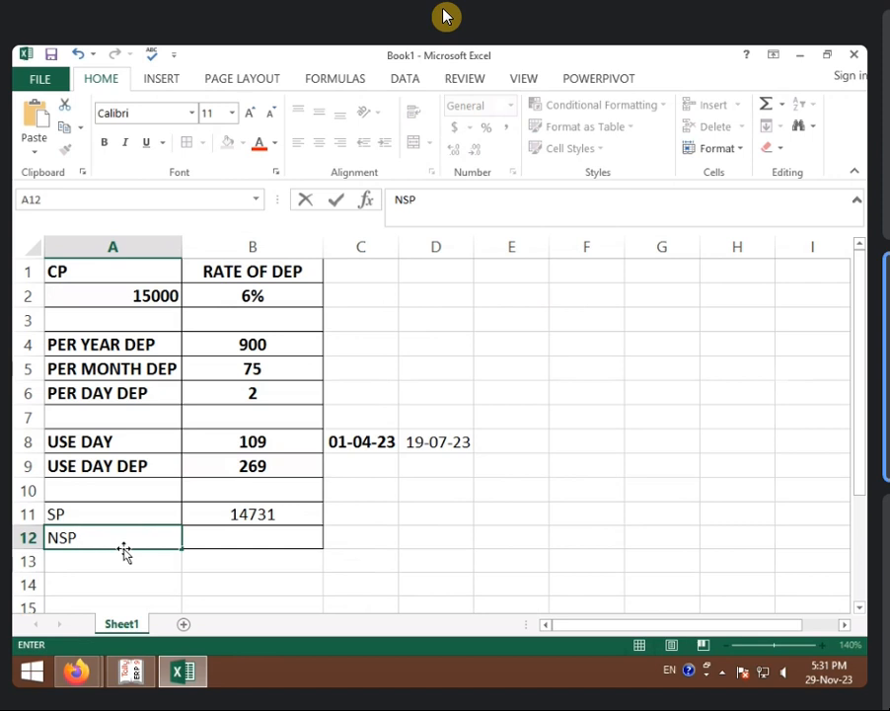
click(207, 538)
text(13000)
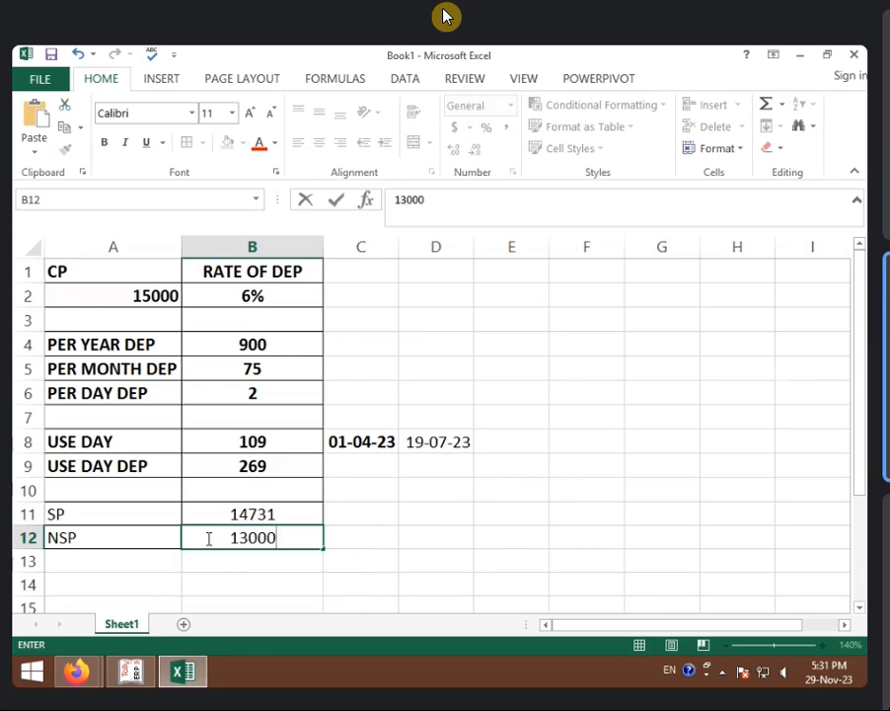
click(450, 526)
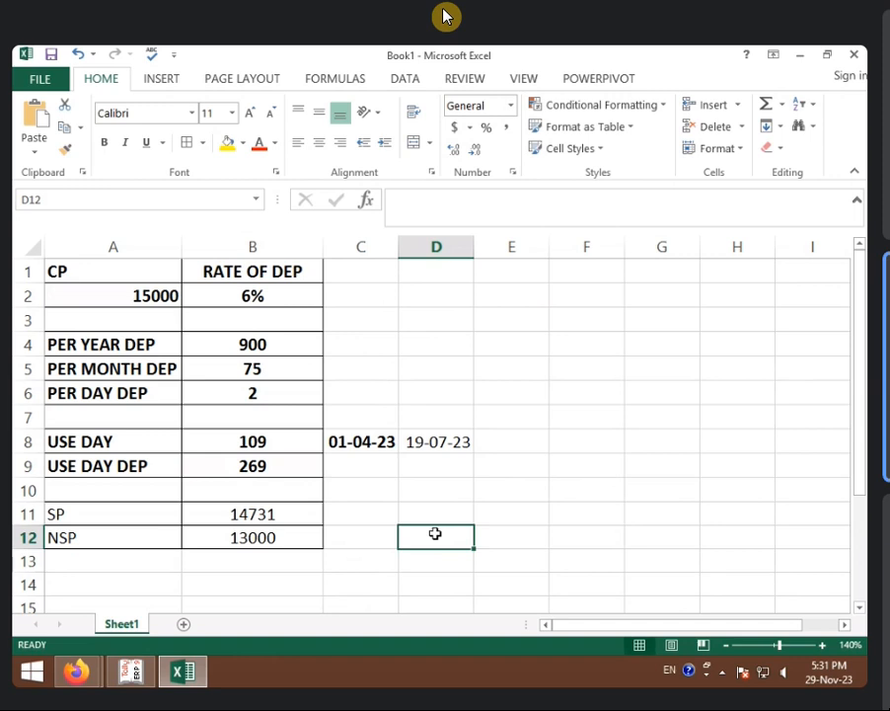
Enter the label NET P & L in cell A13 and make it bold
click(129, 557)
text(NET)
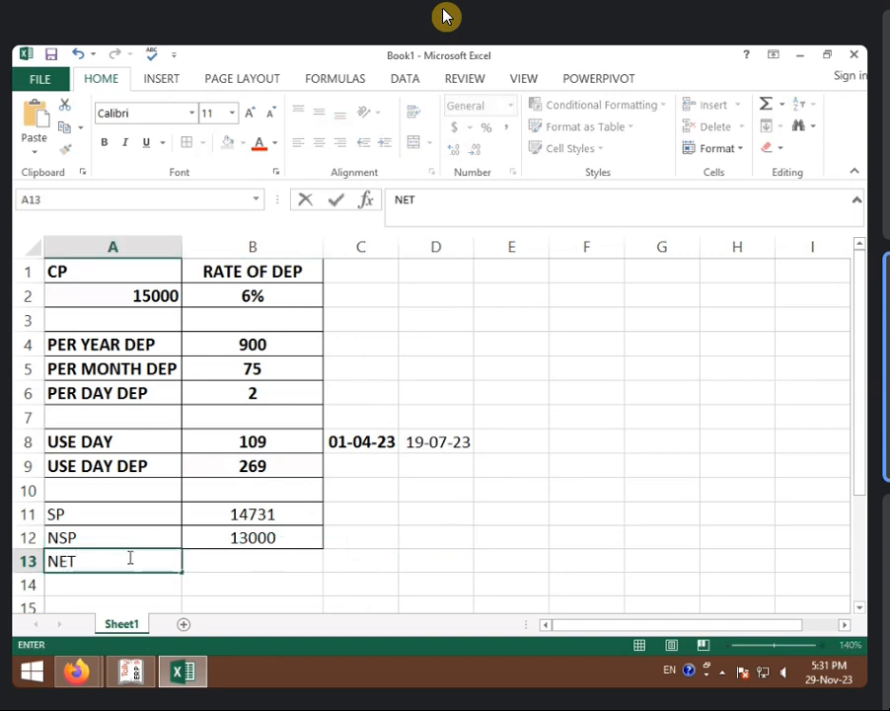
text( p)
key(BackSpace)
text(P & L)
key(ctrl+Return)
key(ctrl+b)
Calculate the net profit or loss in cell B13 with the formula =B12-B11
click(230, 559)
text(=)
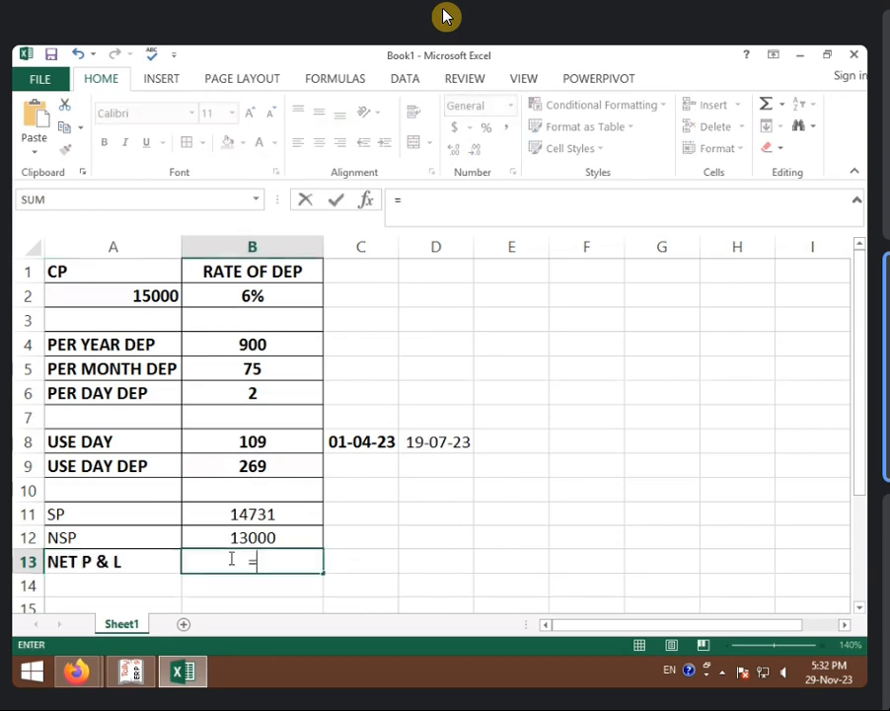
click(211, 538)
text(-)
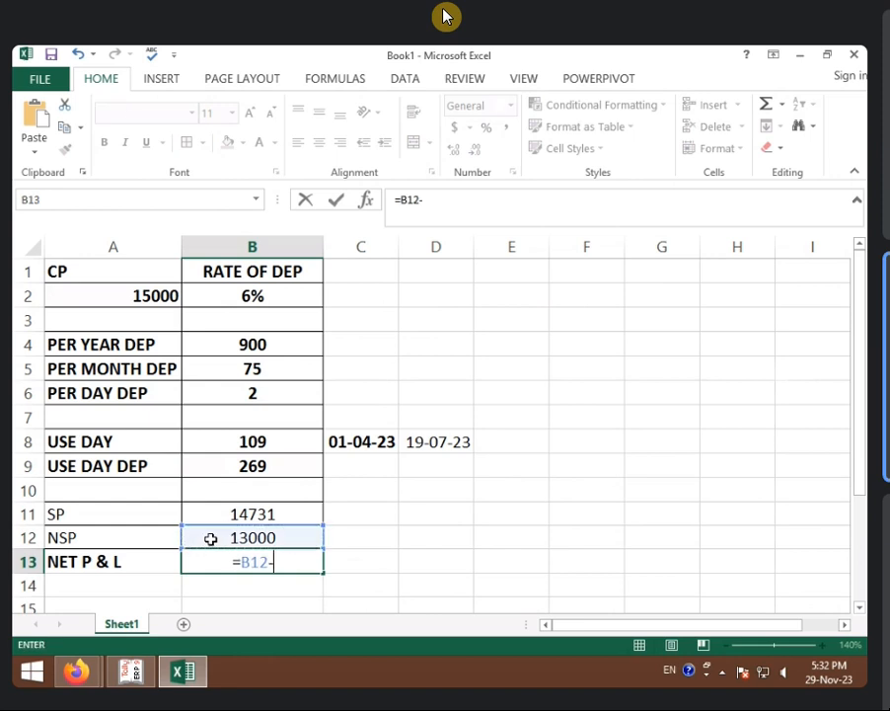
click(210, 509)
key(Return)
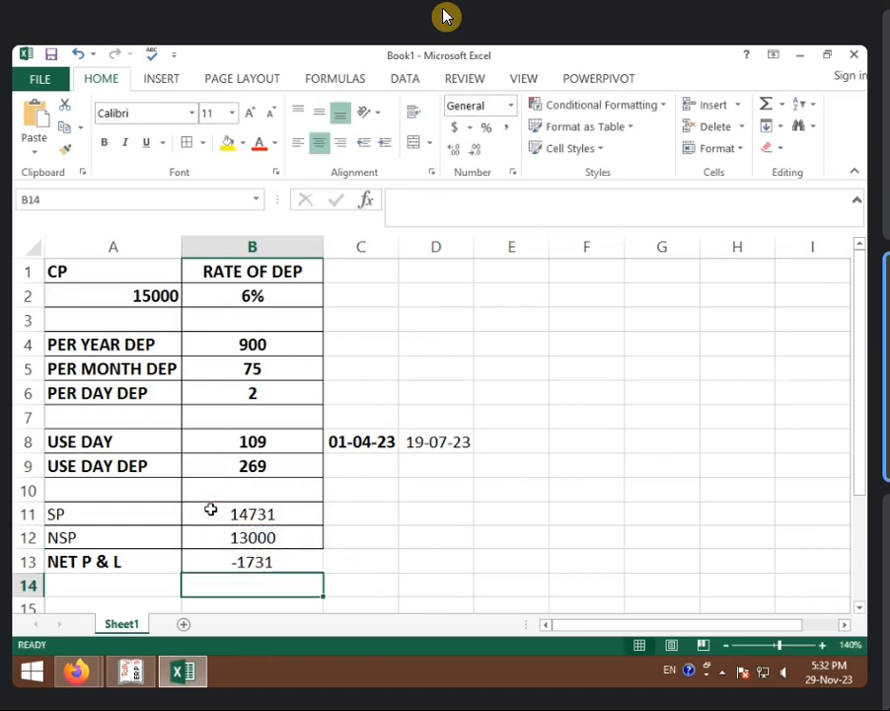
click(306, 562)
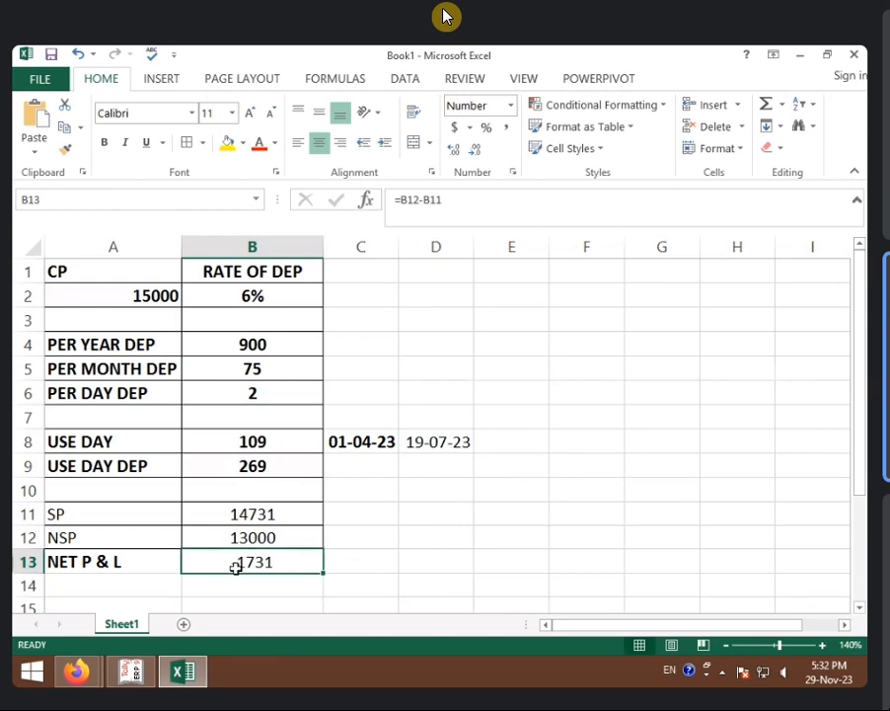
Copy the formatting of the NET P & L label in cell A13 onto cells A11:B13
click(121, 559)
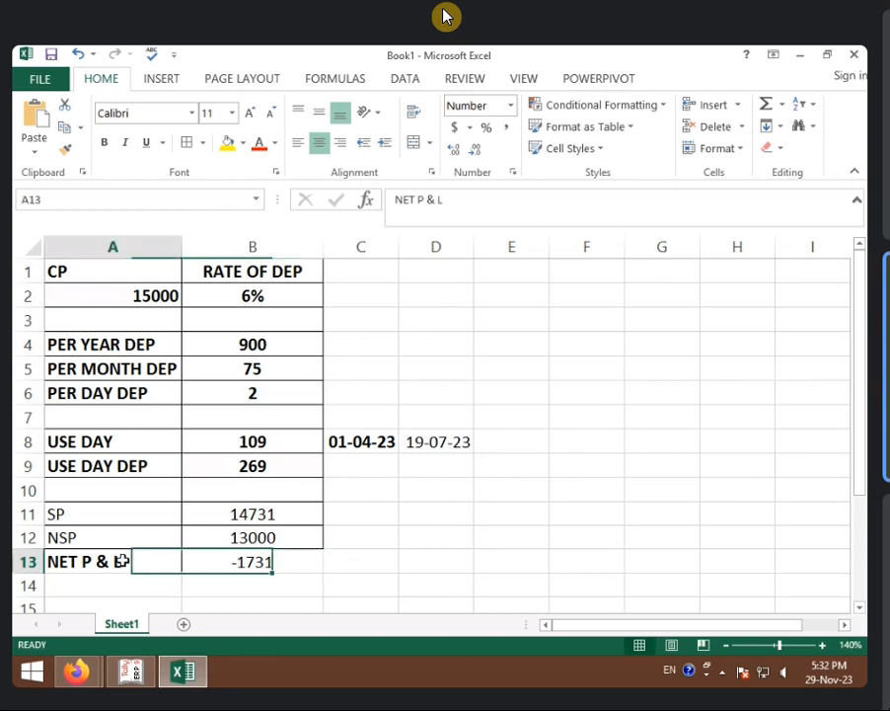
click(65, 149)
mouse_move(123, 515)
mouse_down()
mouse_move(225, 512)
mouse_move(302, 563)
mouse_up()
Copy the bold, centred, bordered formatting of cell B8 onto cells A11:B14
click(276, 443)
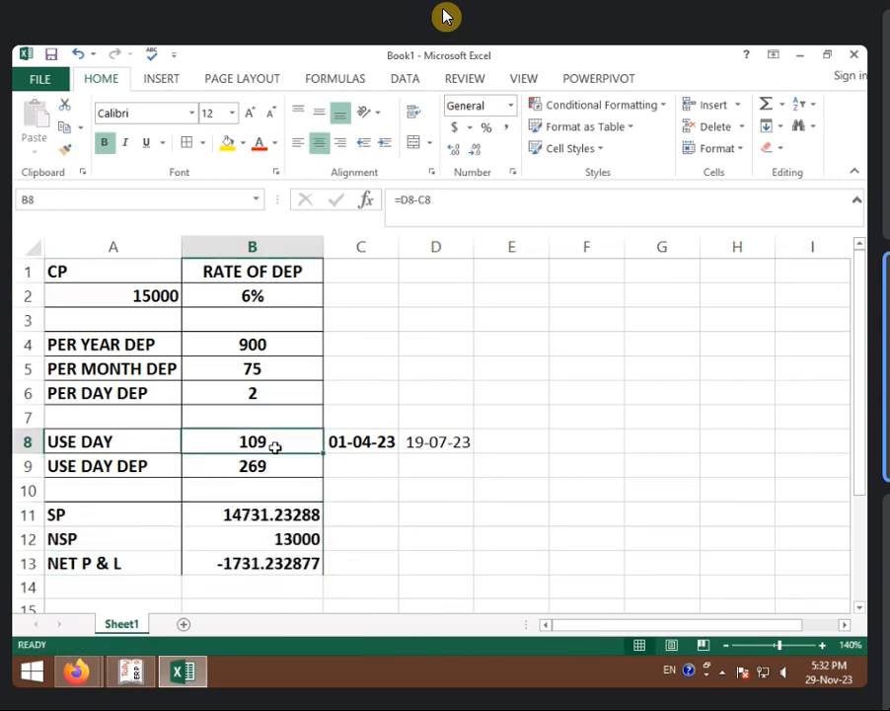
click(65, 150)
drag(94, 516, 296, 588)
click(406, 554)
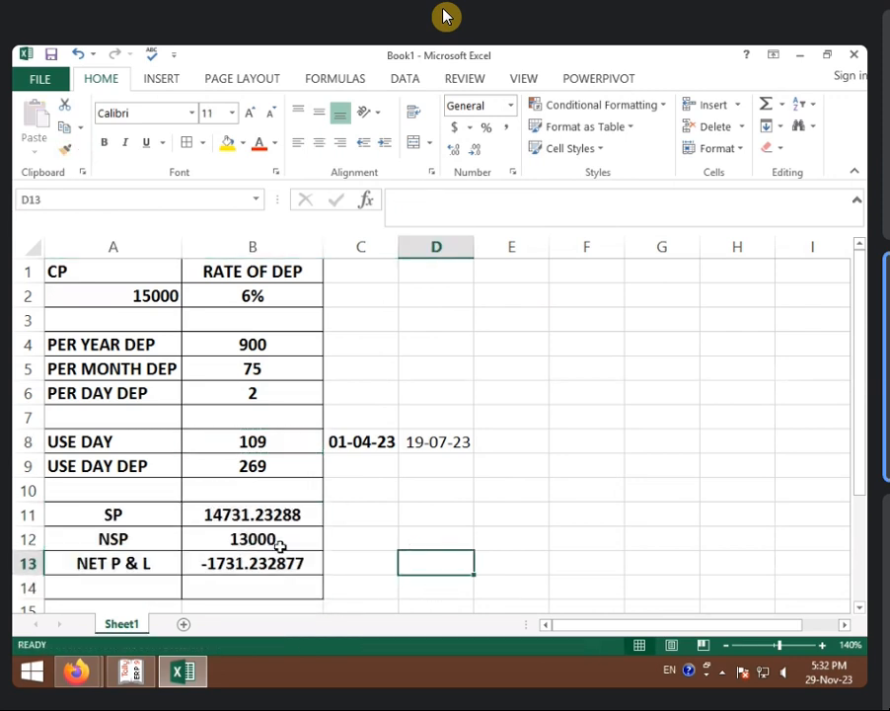
Remove all decimal places from the SP, NSP and NET P & L values in cells B11:B13
drag(291, 517, 292, 550)
click(473, 150)
click(473, 150)
click(473, 150)
click(473, 150)
click(473, 150)
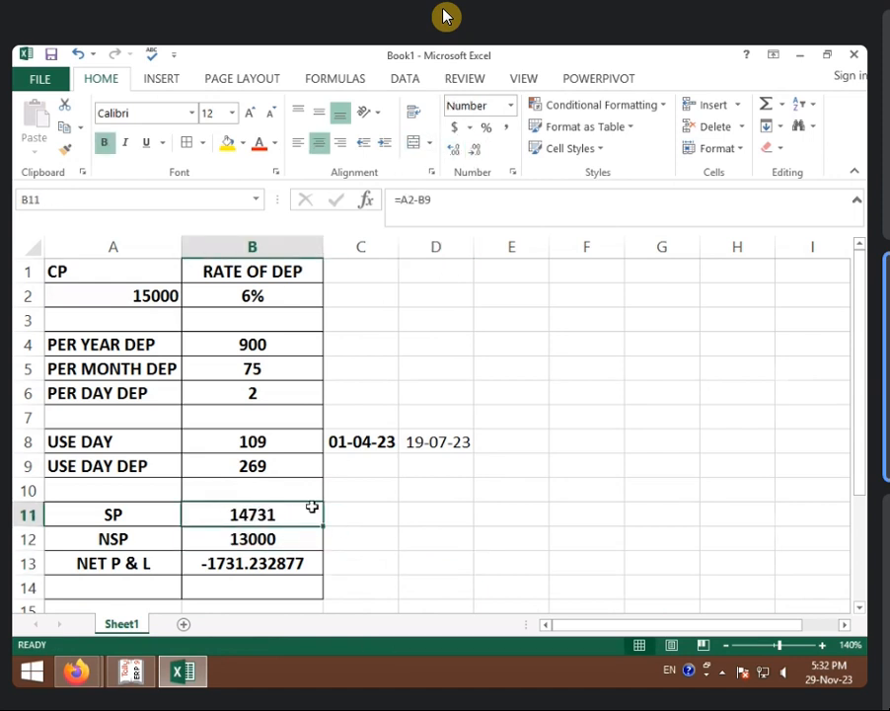
click(296, 560)
click(473, 152)
click(473, 152)
click(473, 152)
click(473, 152)
click(473, 152)
click(472, 152)
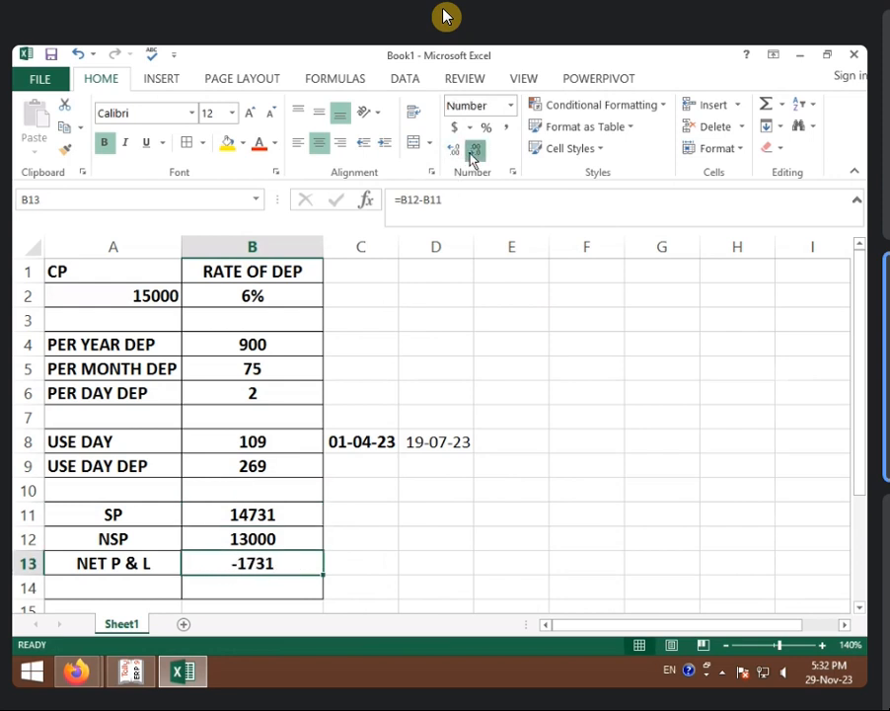
Switch to Tally, start a journal voucher and create the ledger DEP . A/C under Indirect Expenses
click(251, 439)
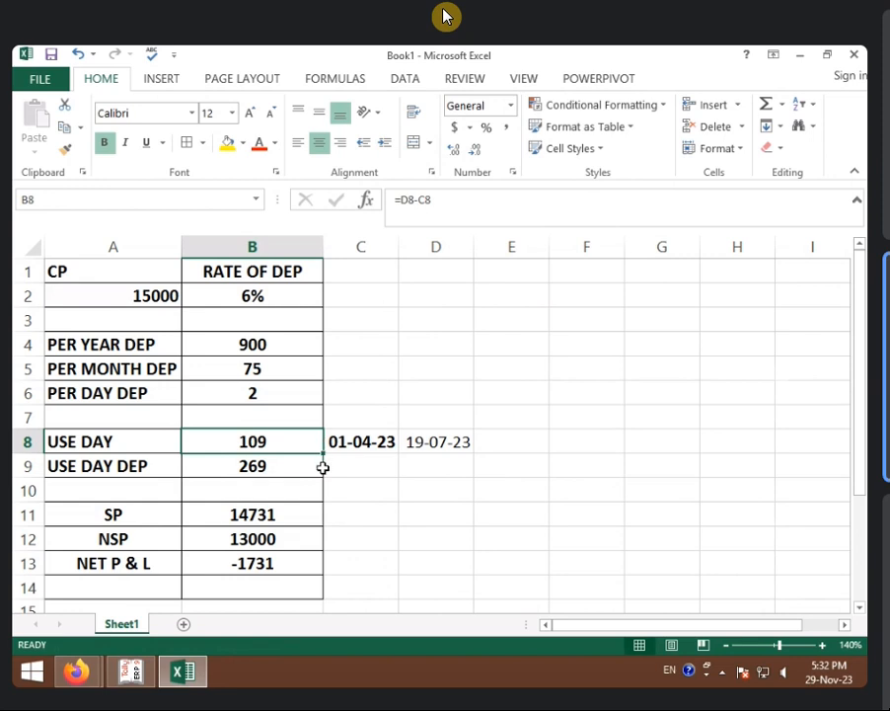
click(290, 464)
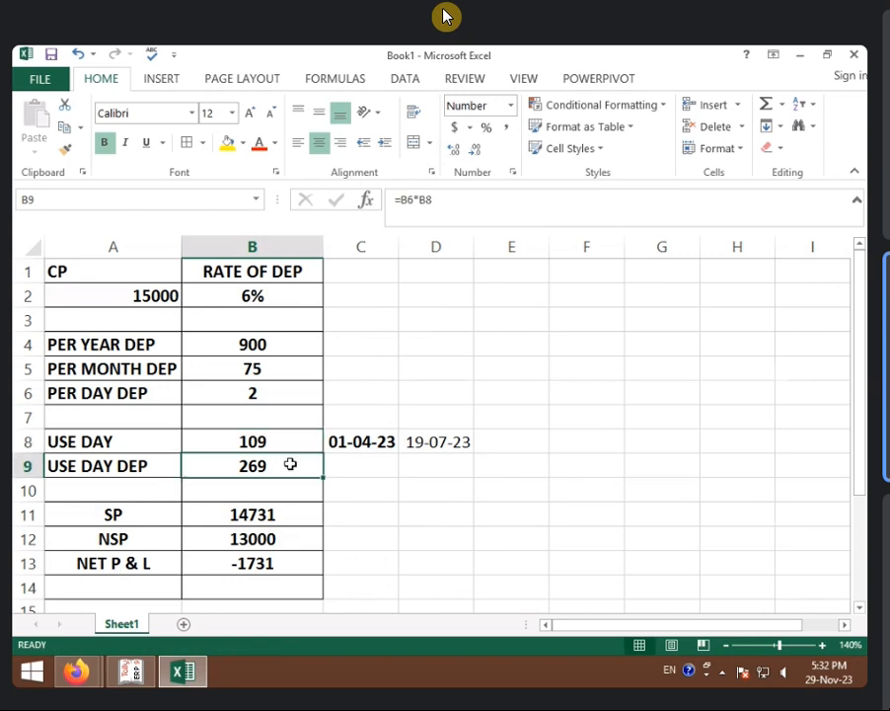
key(alt+Tab)
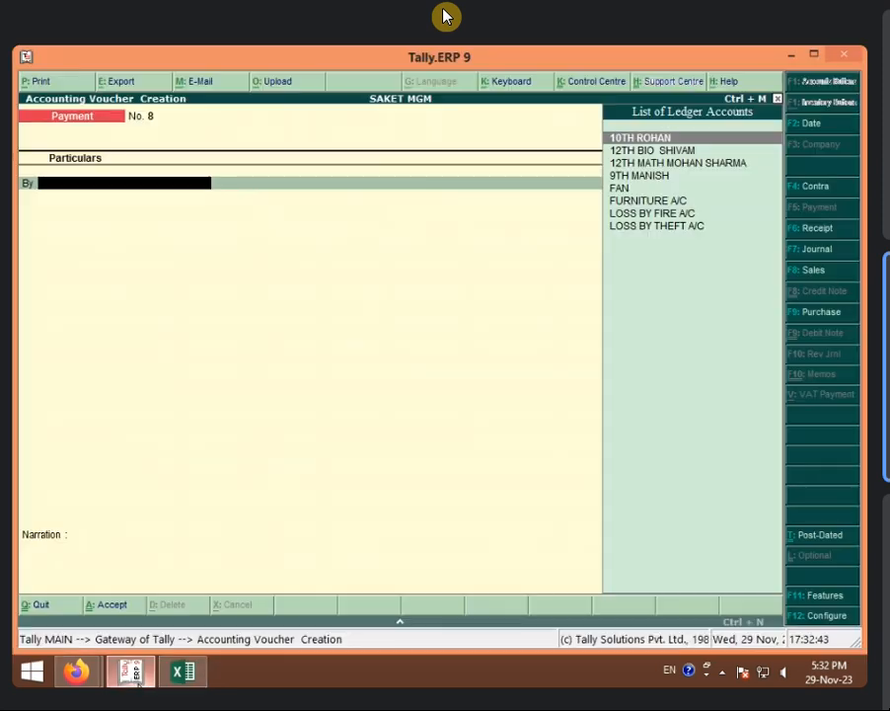
click(825, 255)
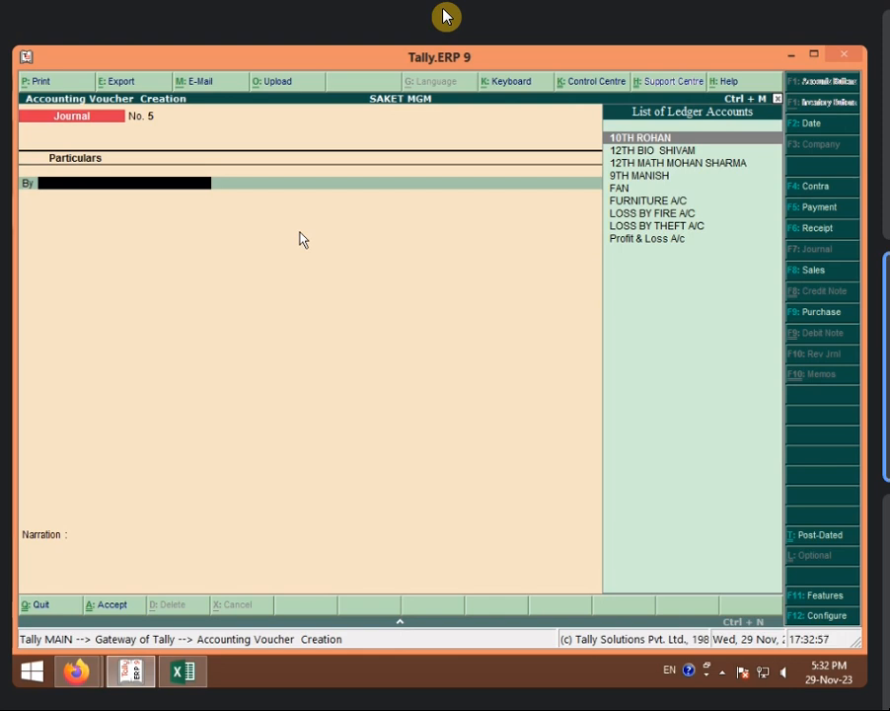
key(alt+c)
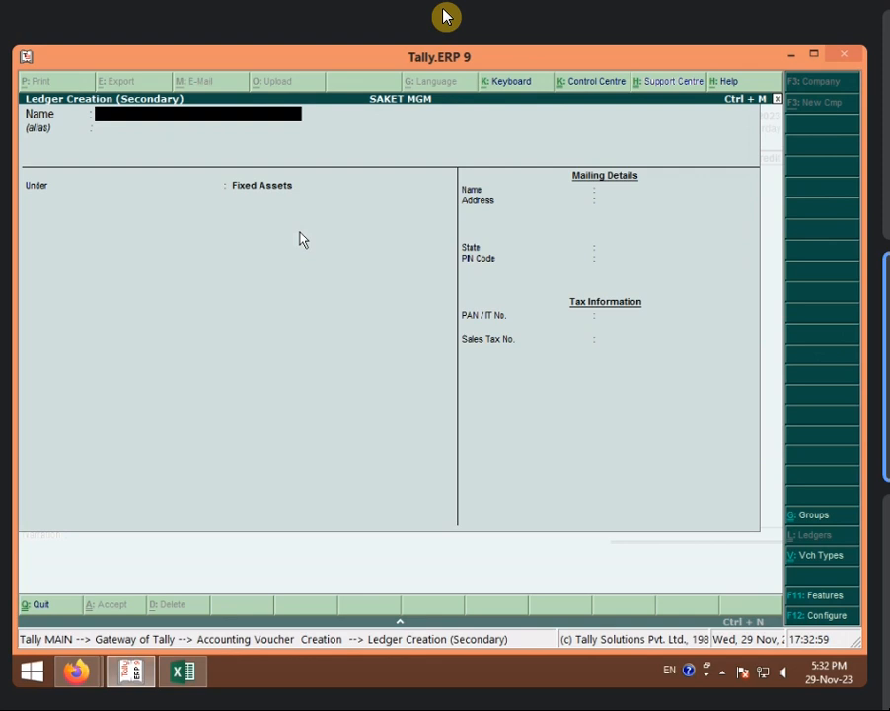
text(DEP . A/C)
key(Return)
key(Return)
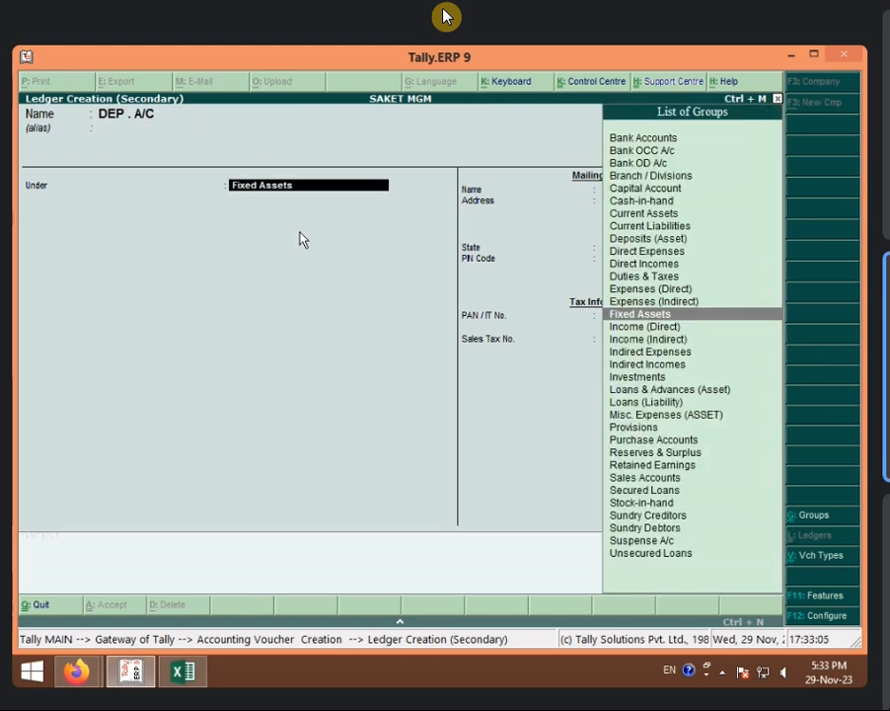
text(I)
key(Down)
key(Down)
key(Down)
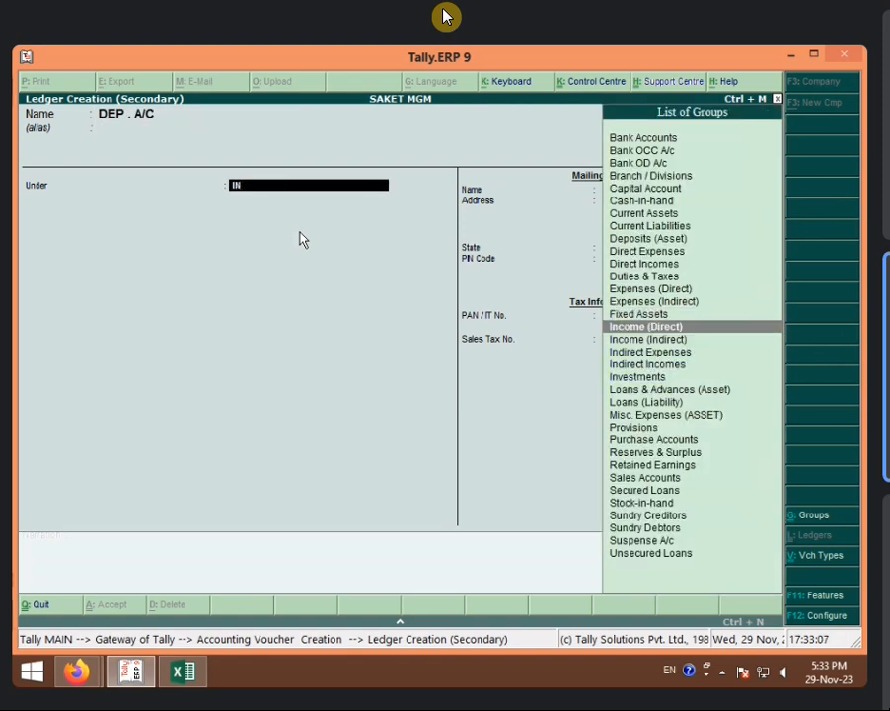
key(Return)
key(Return)
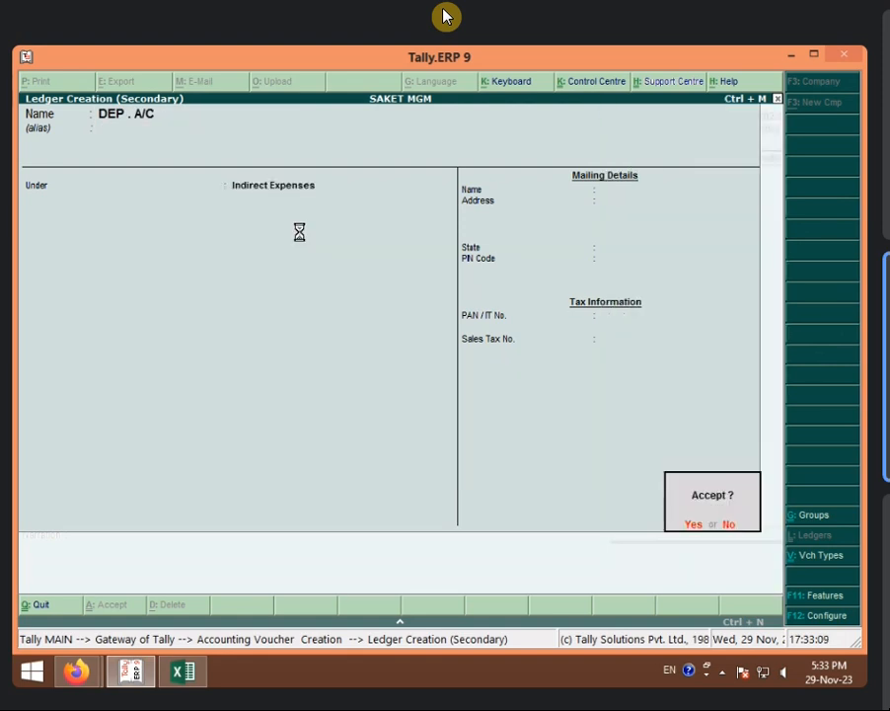
Debit DEP . A/C with 269, credit FAN with the same amount, and save the journal voucher
text(269)
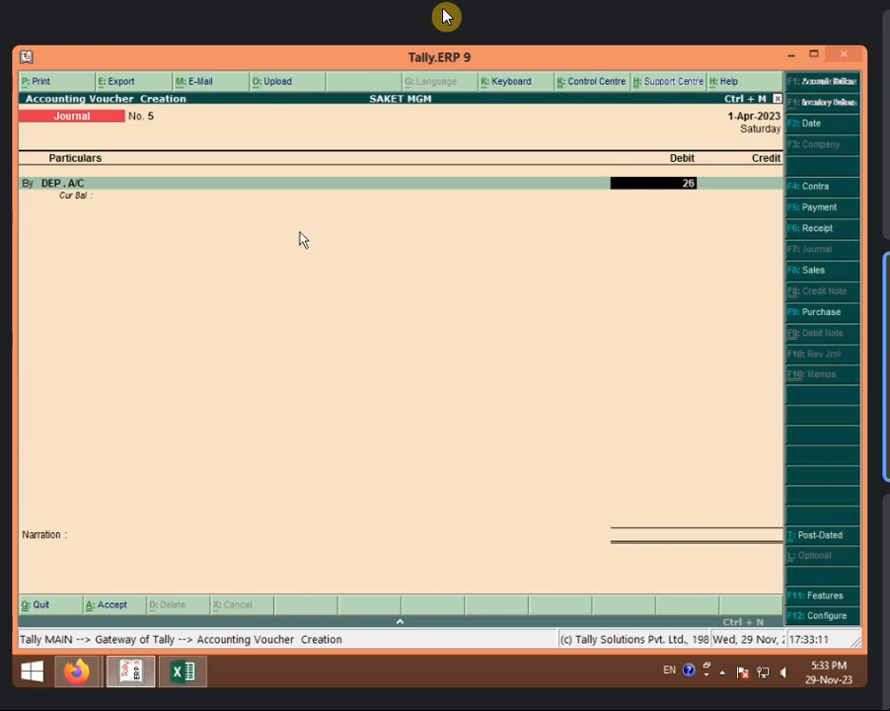
key(Return)
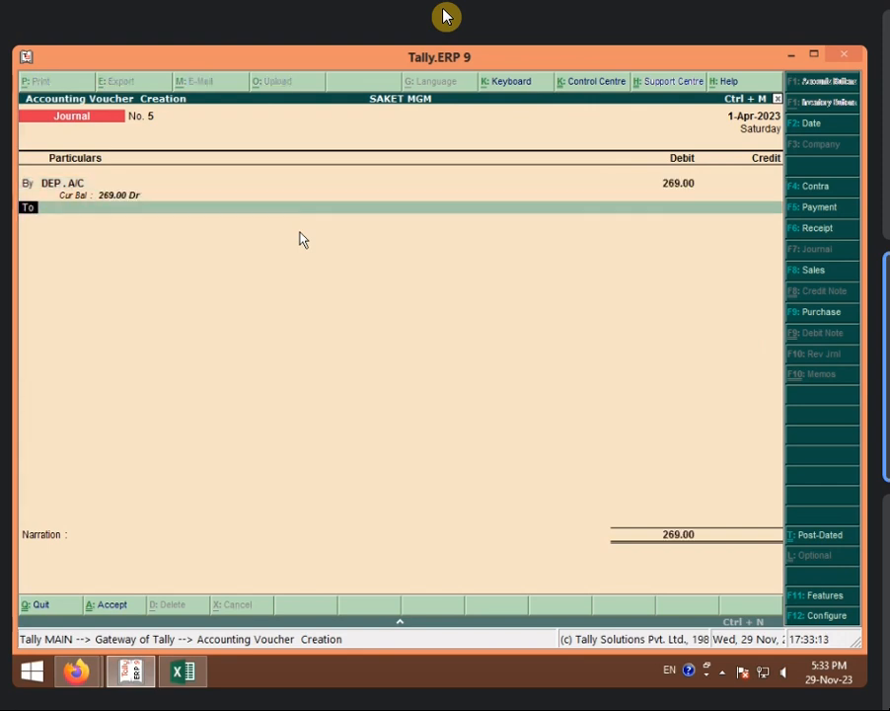
key(Return)
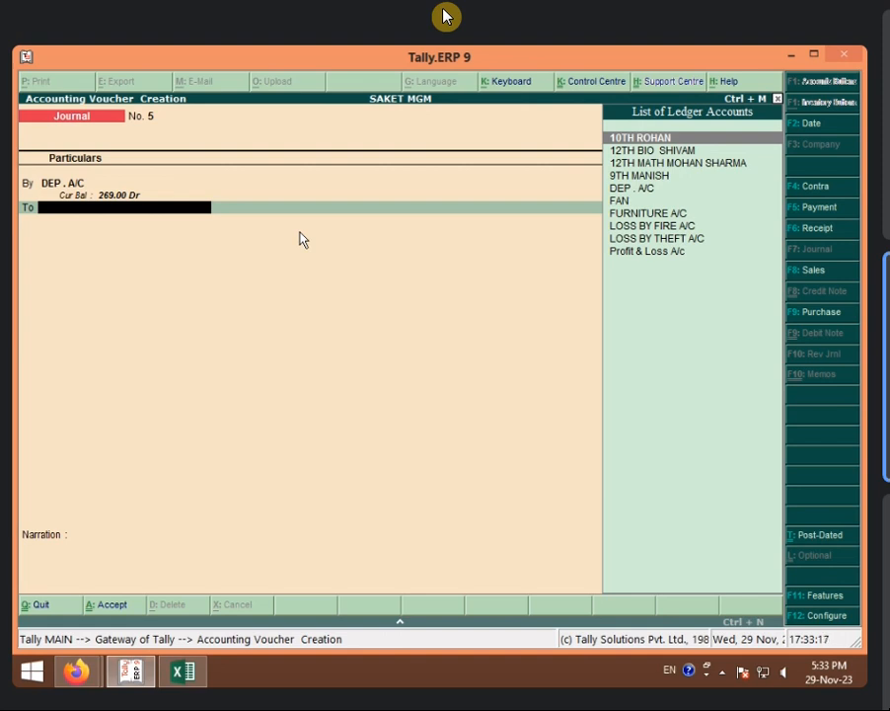
text(F)
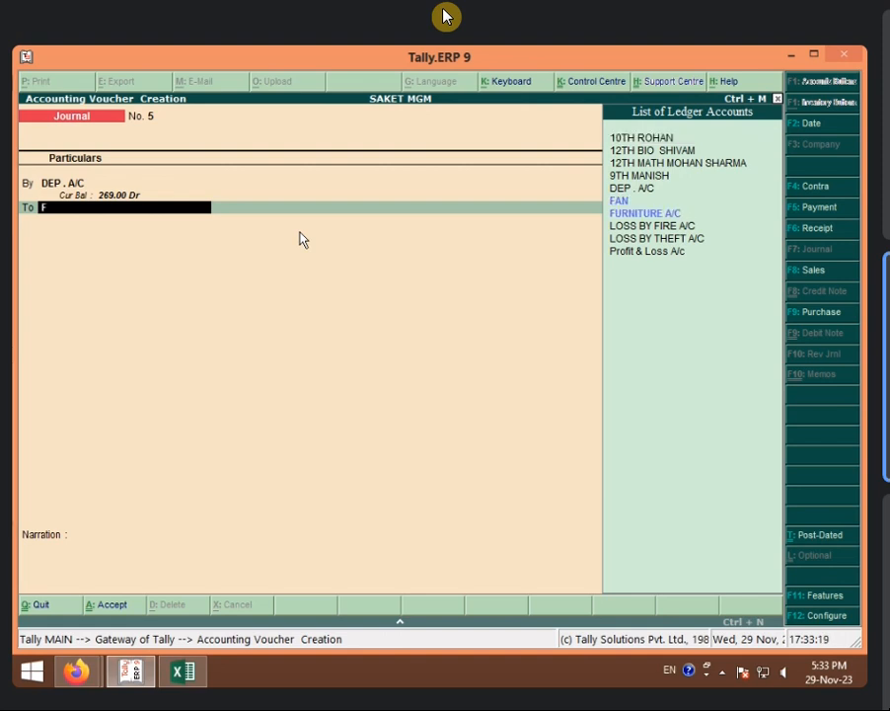
key(Return)
key(Return)
key(Return)
key(Return)
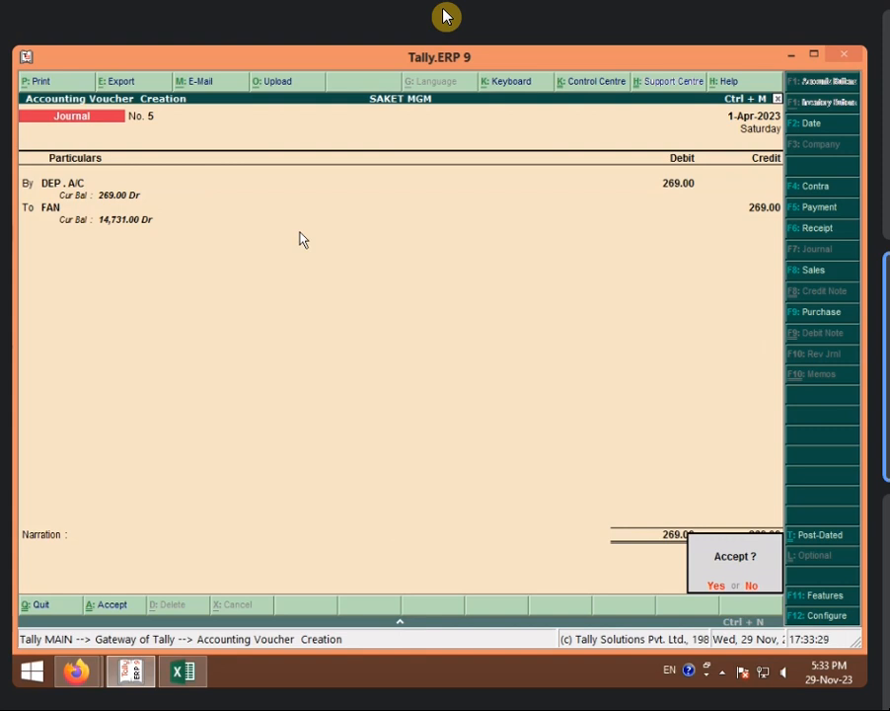
key(Return)
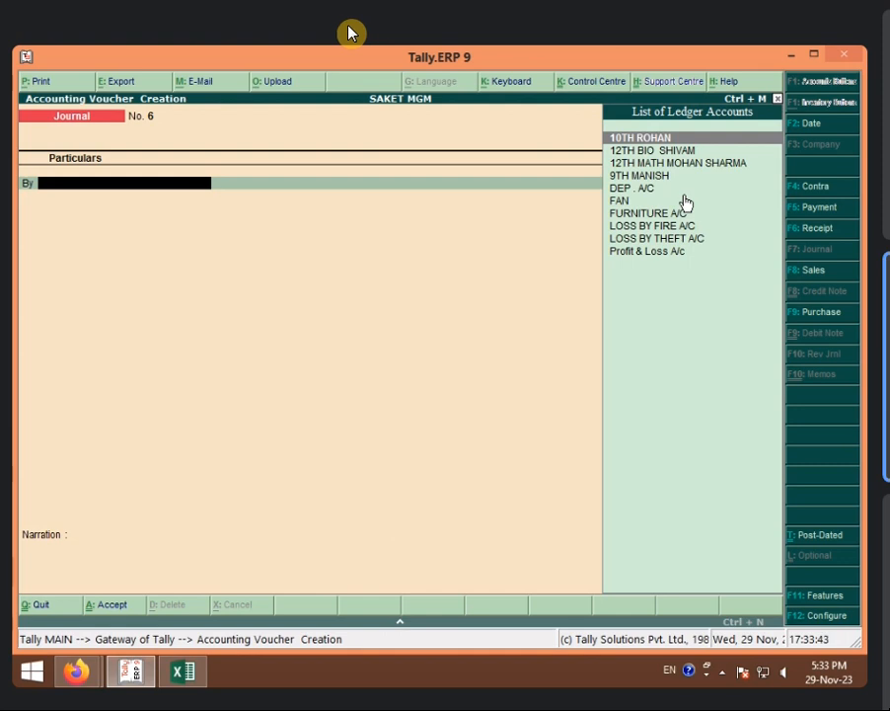
Record a receipt voucher crediting FAN with 13000 and debiting Cash, and save it
click(837, 233)
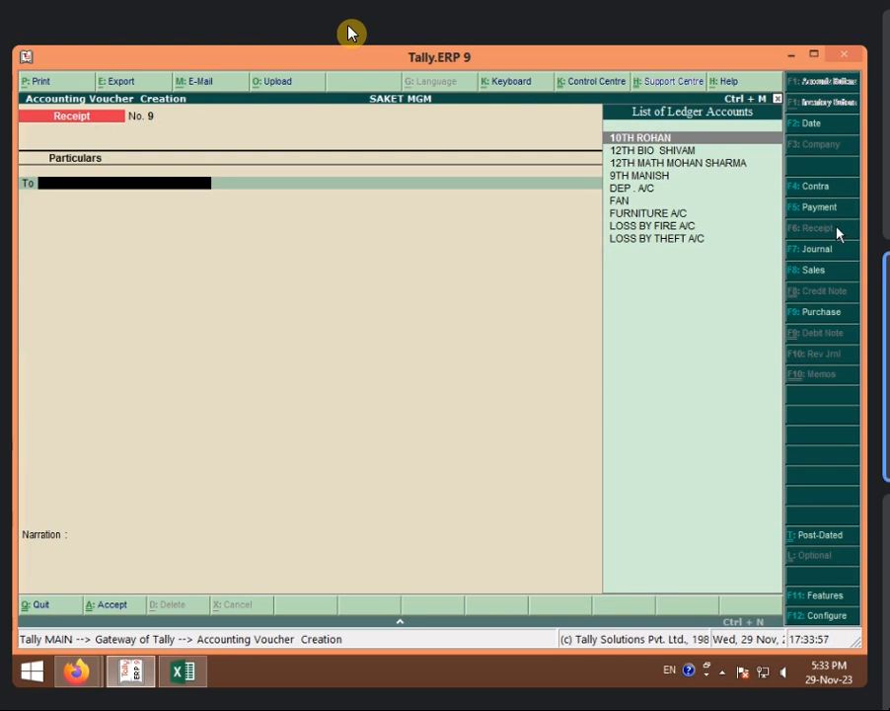
text(FA)
key(Return)
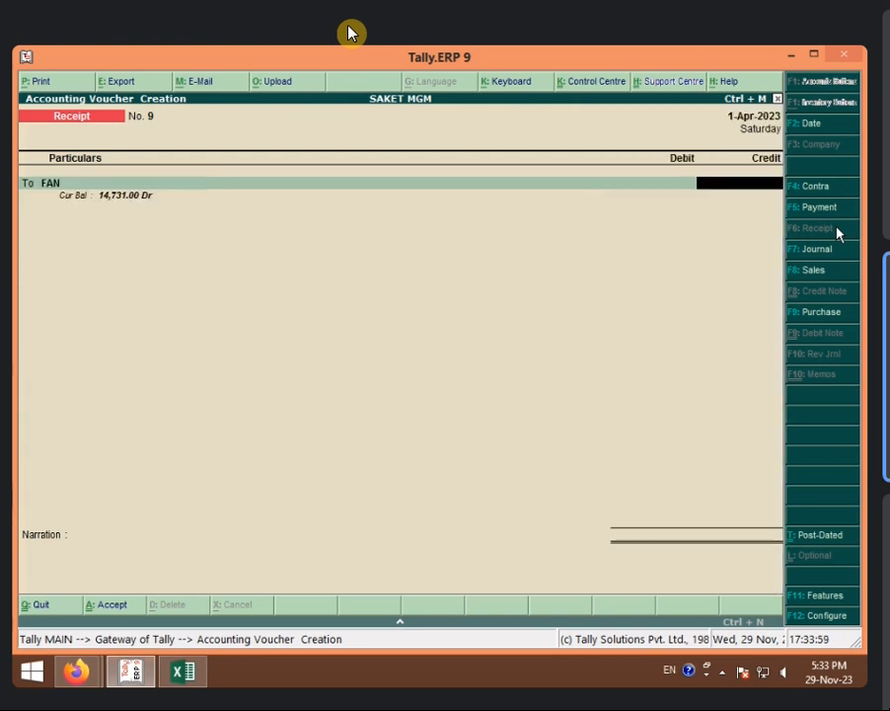
text(13000)
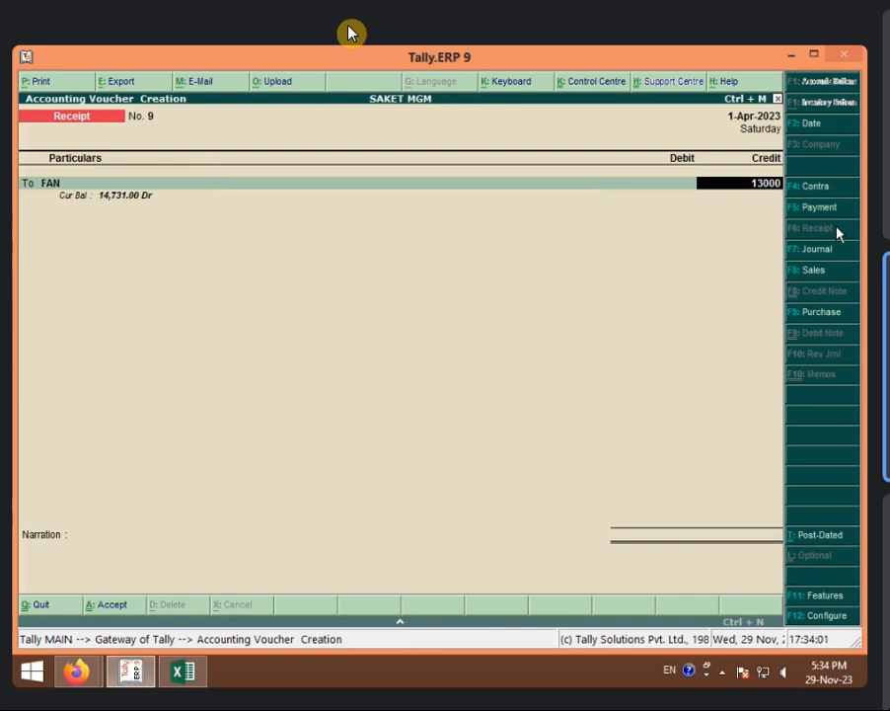
key(Return)
key(Return)
text(C)
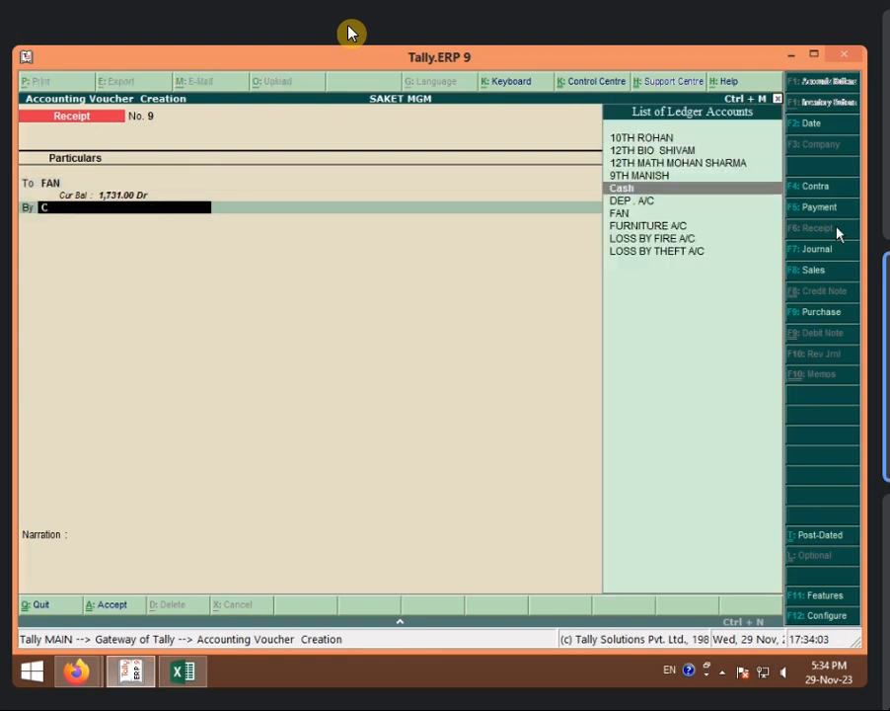
key(Return)
key(Return)
key(Return)
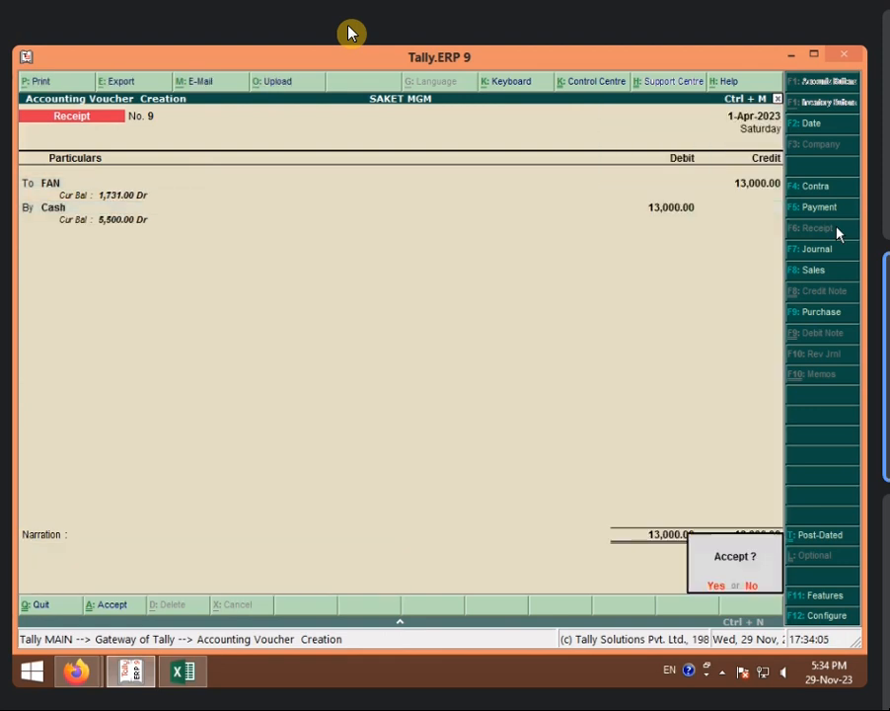
key(Return)
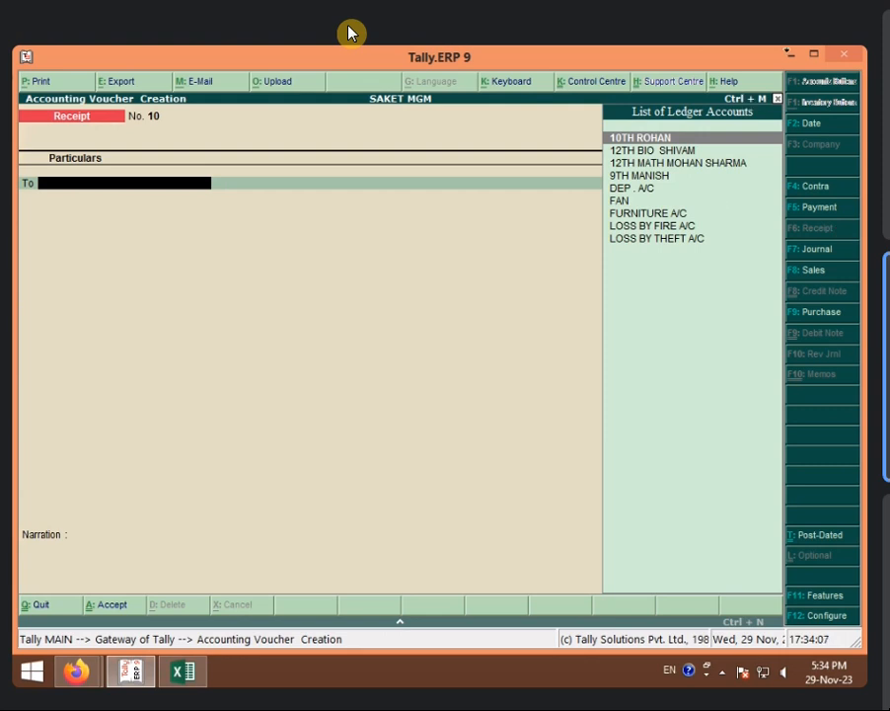
Check the net loss in Excel cell B13, return to Tally and debit Profit & Loss A/c with 1731 in a journal voucher
click(791, 56)
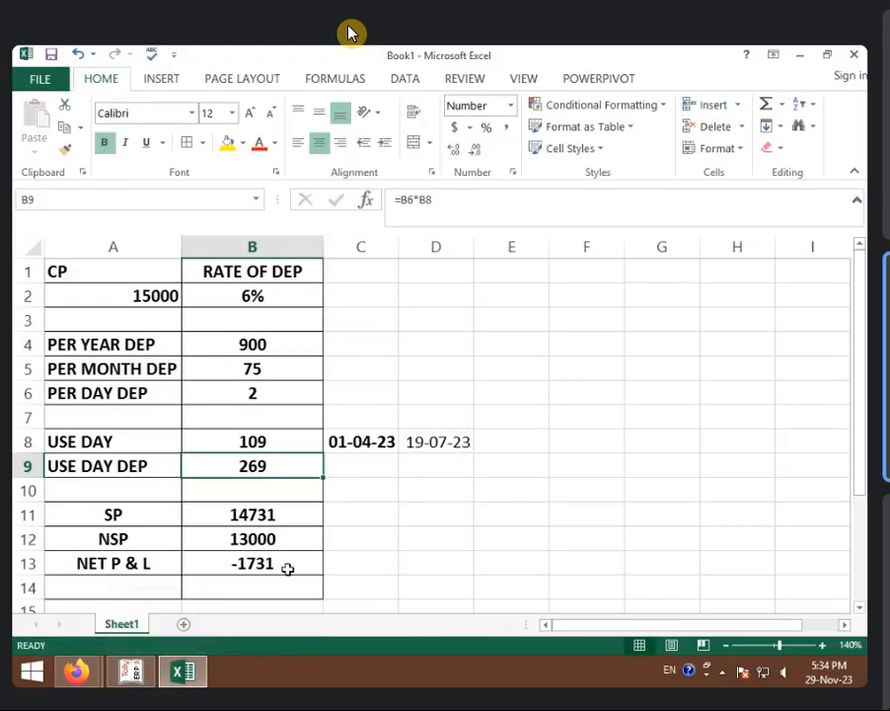
click(287, 566)
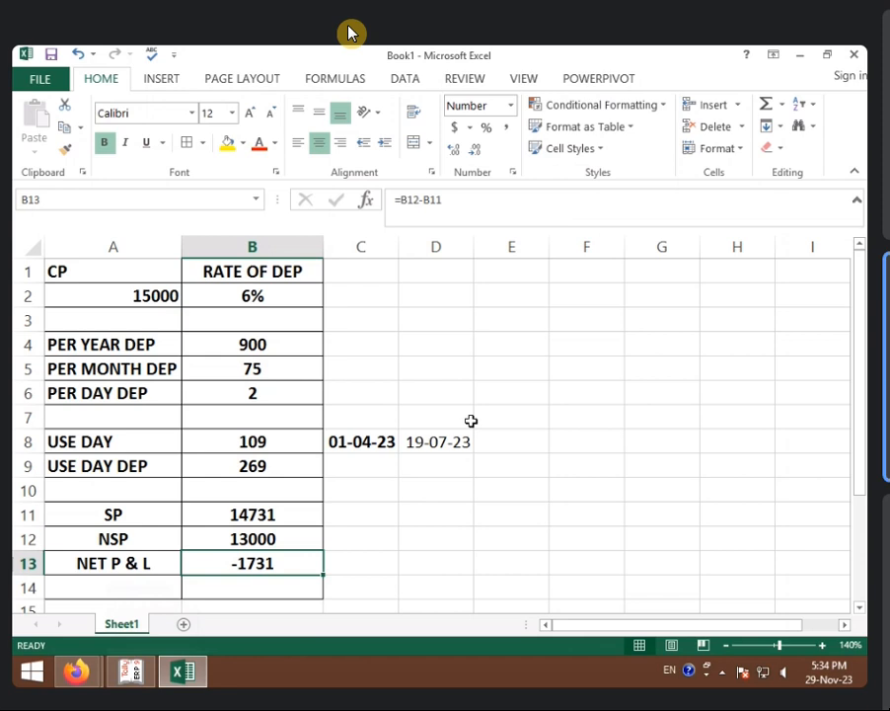
click(131, 671)
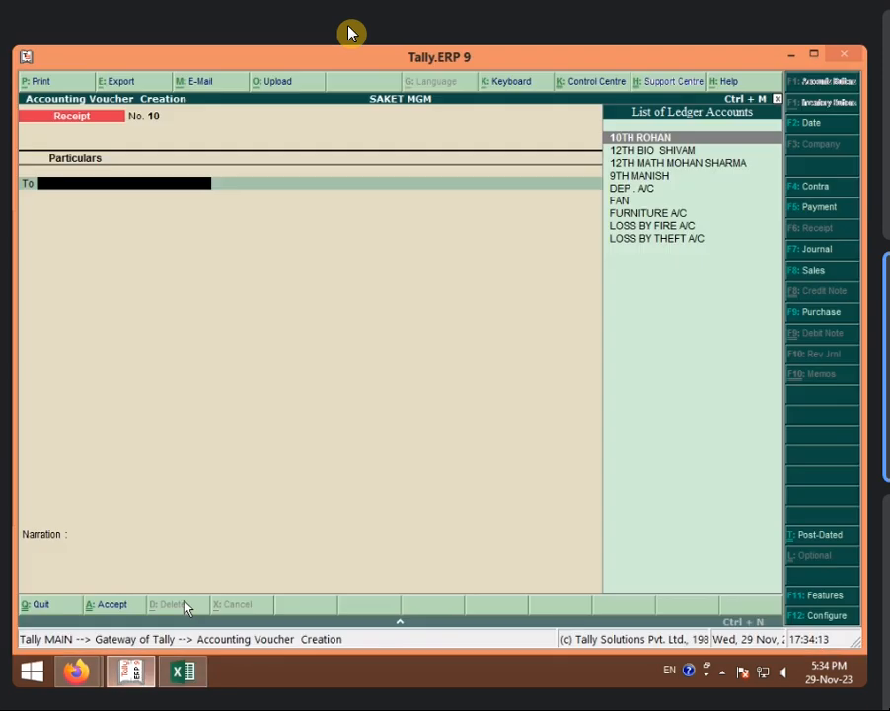
click(818, 256)
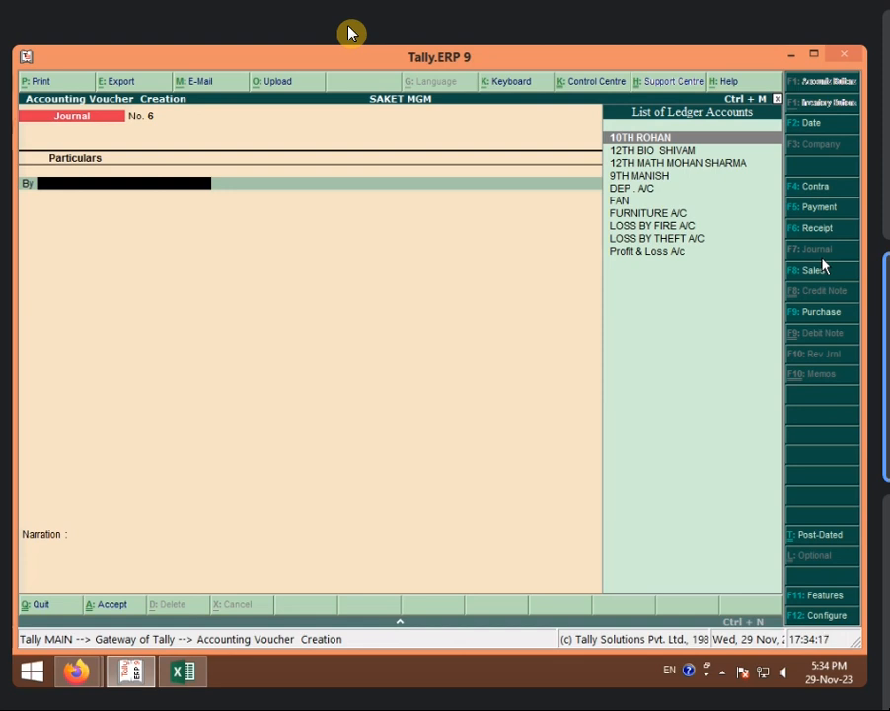
click(660, 253)
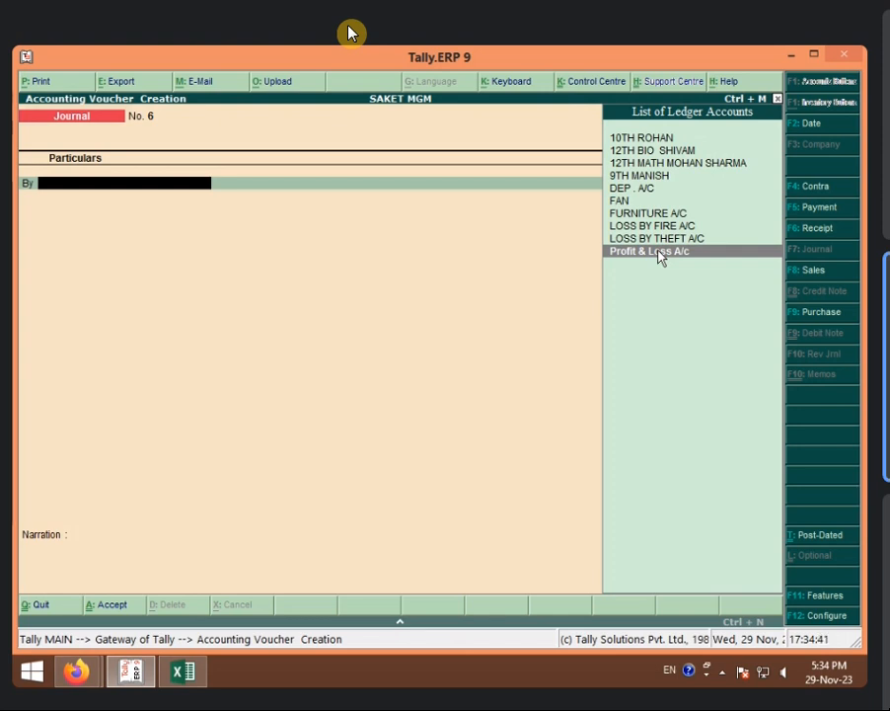
click(658, 251)
text(17)
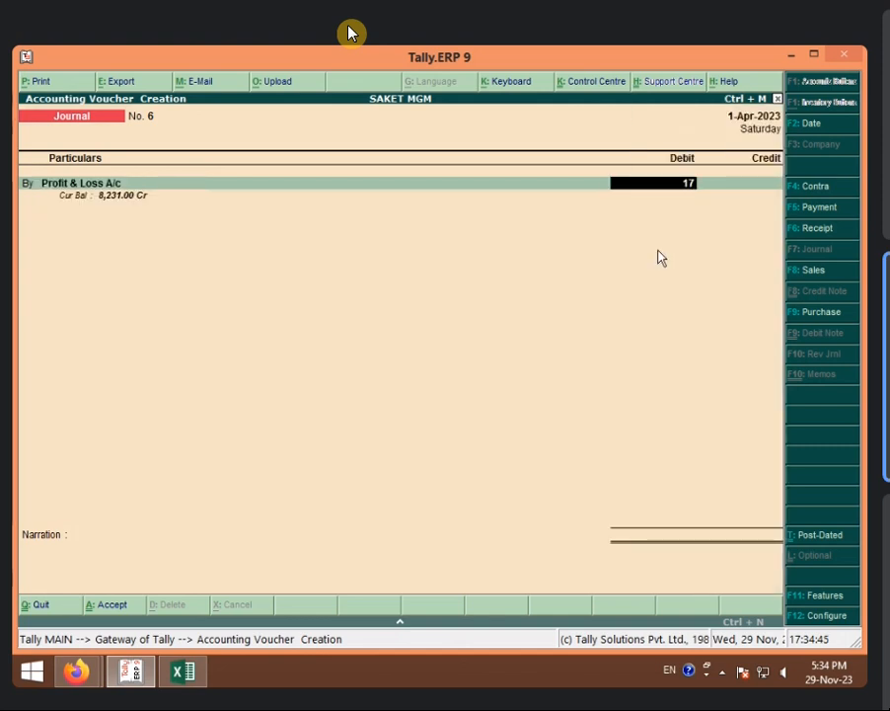
text(31)
key(Return)
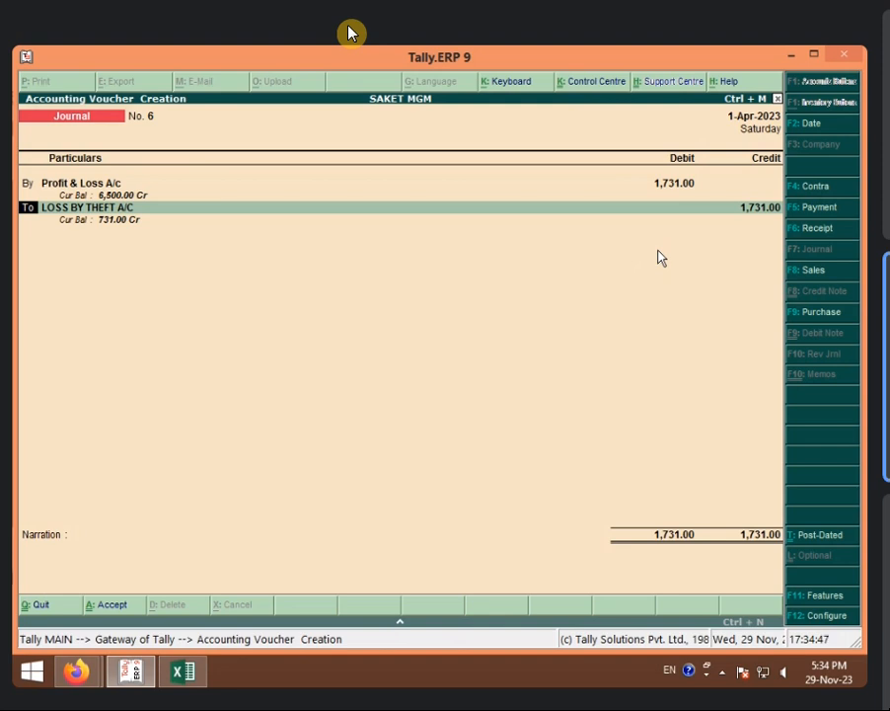
Credit FAN with 1,731 in the journal voucher and save it
key(Return)
text(F)
key(Down)
key(Up)
key(Return)
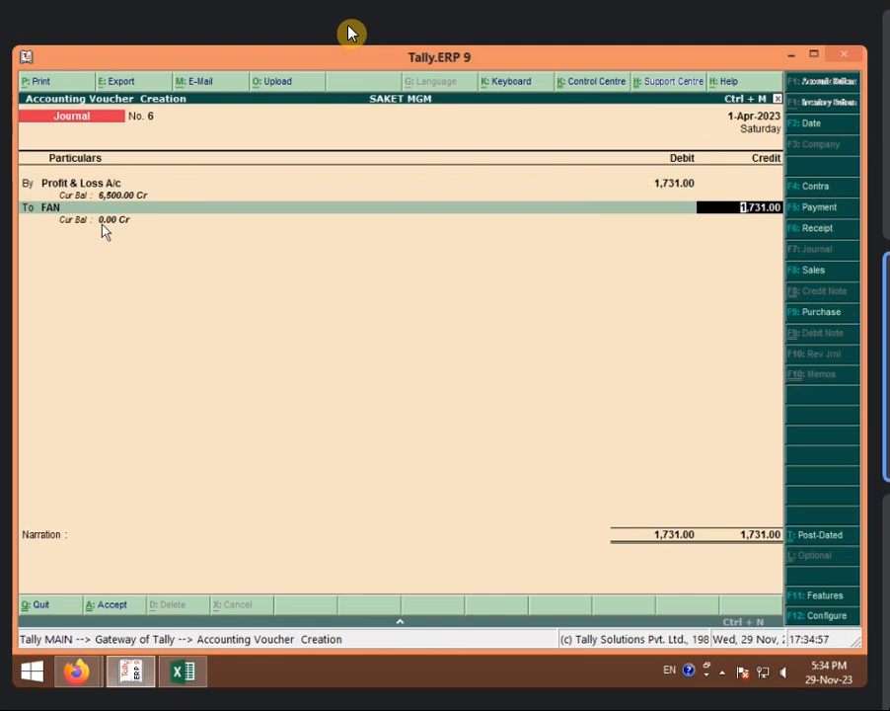
key(Return)
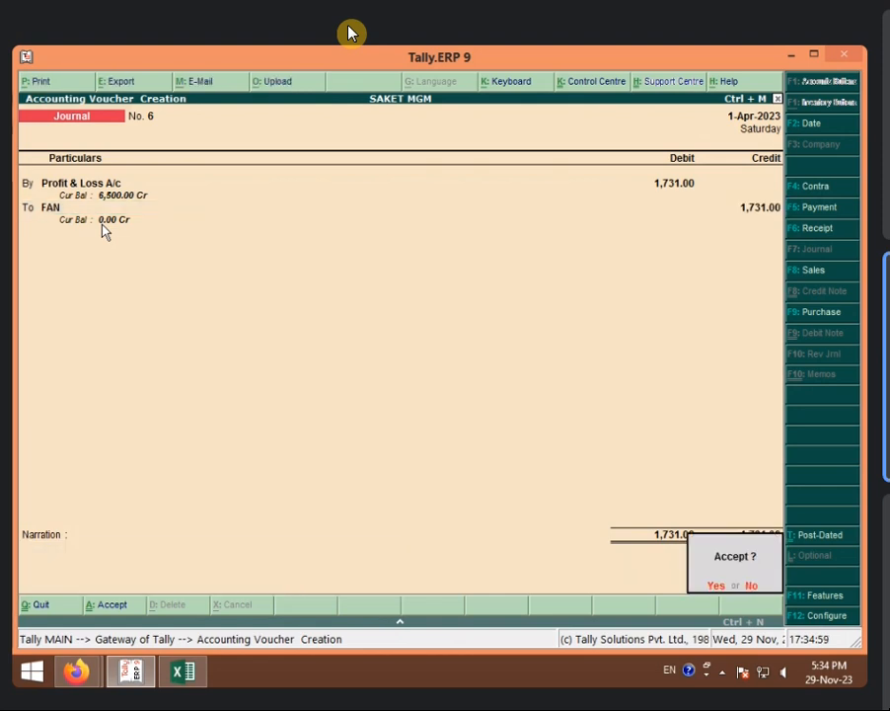
key(y)
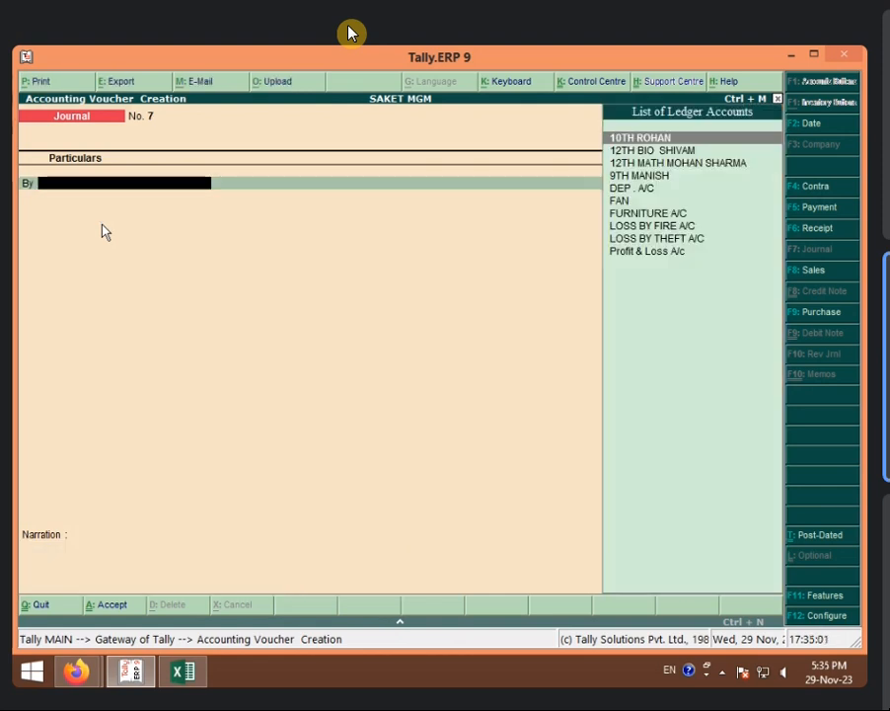
Leave voucher entry, check the Fixed Assets group summary from the Balance Sheet, and return to the Gateway of Tally
key(Escape)
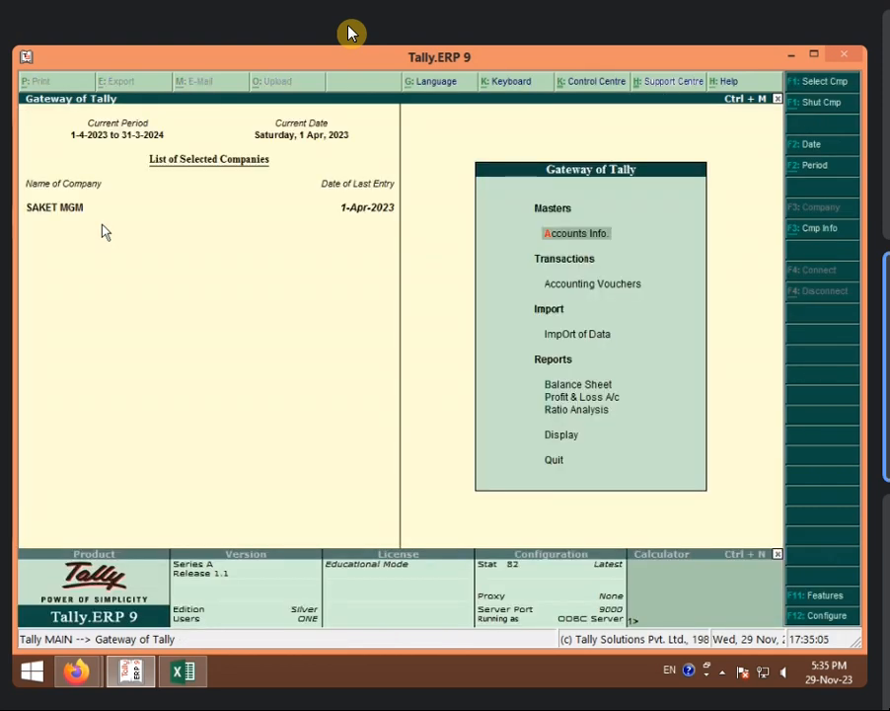
key(b)
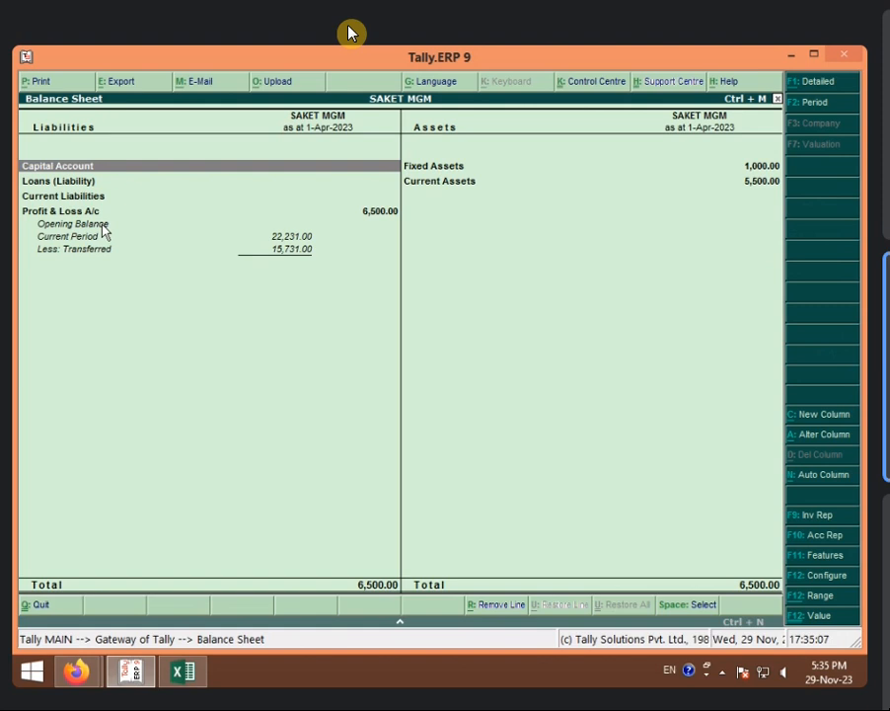
click(455, 182)
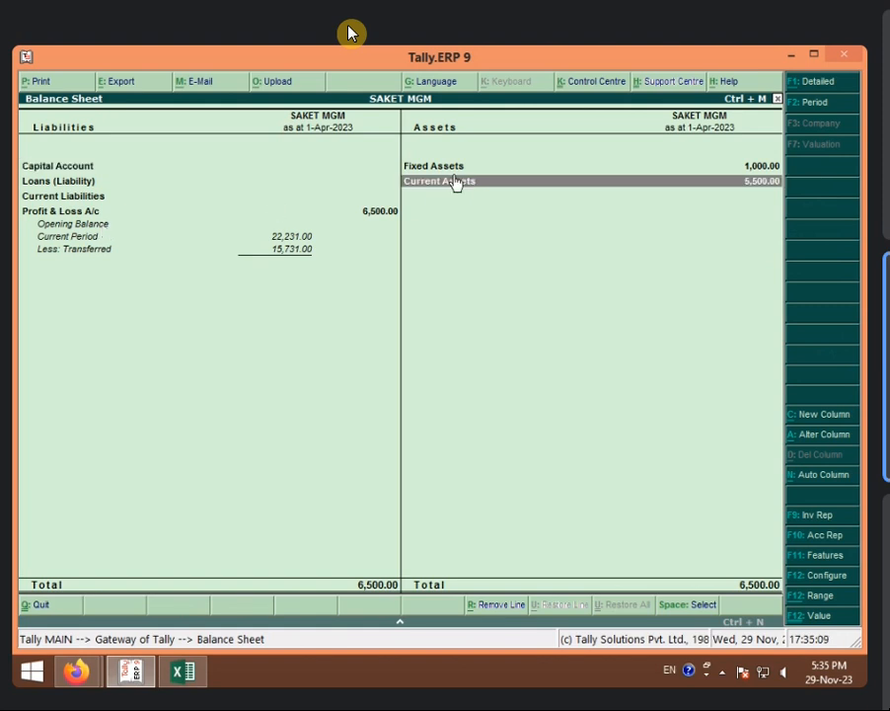
click(455, 170)
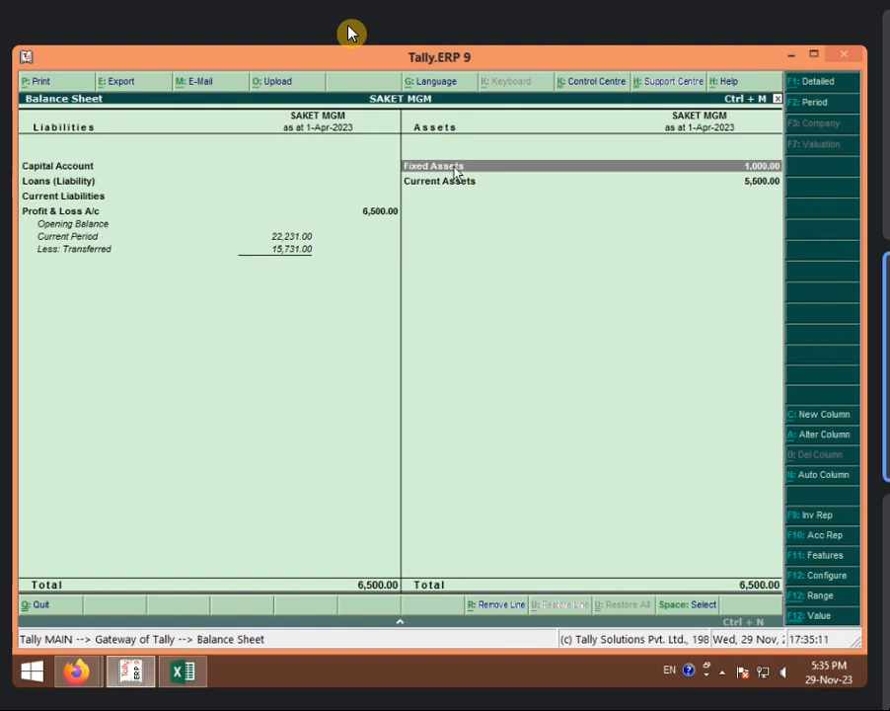
click(455, 170)
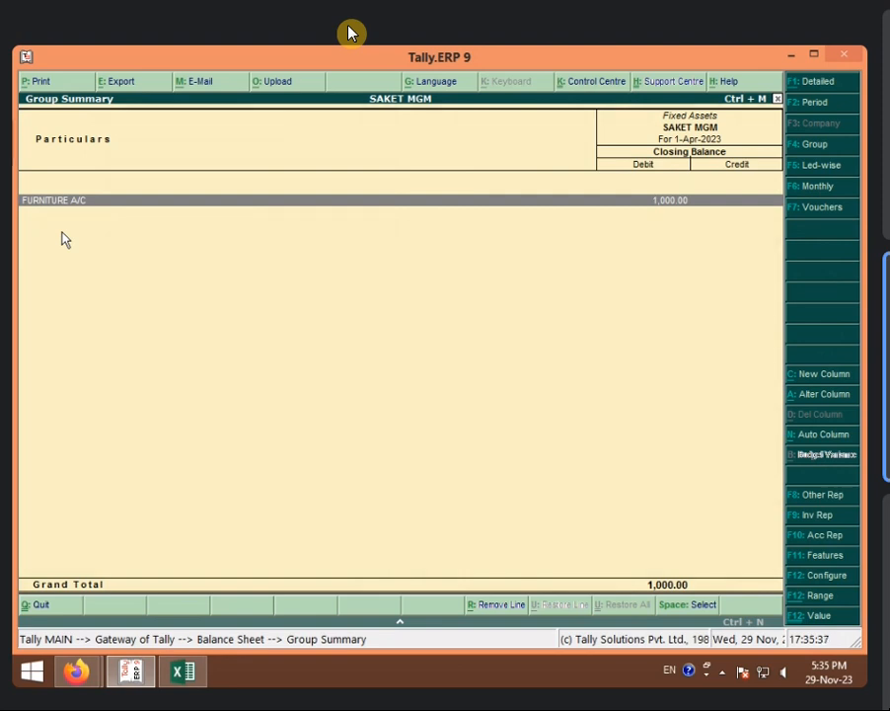
key(Escape)
key(Escape)
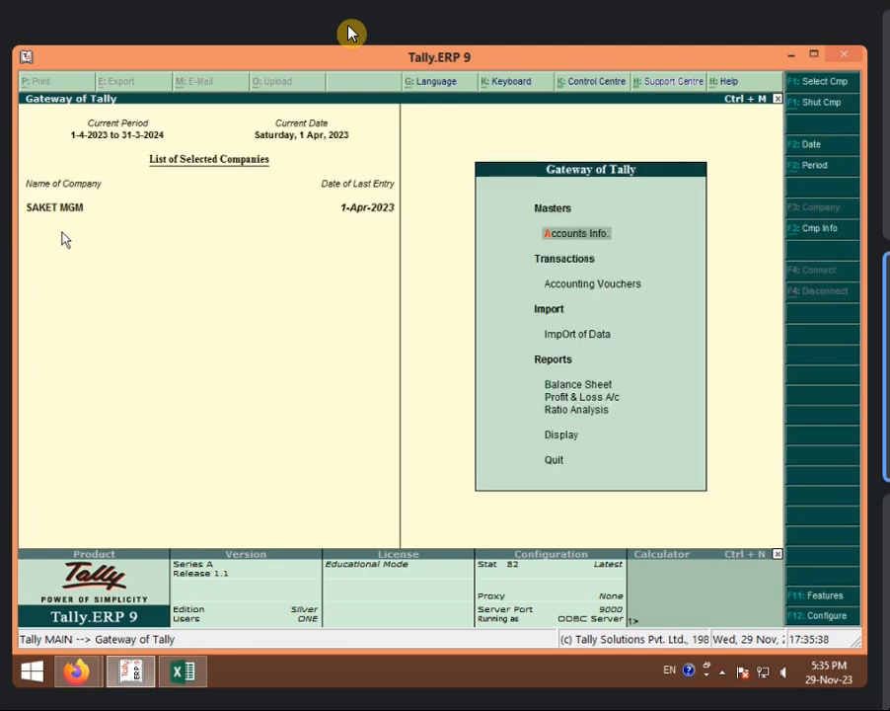